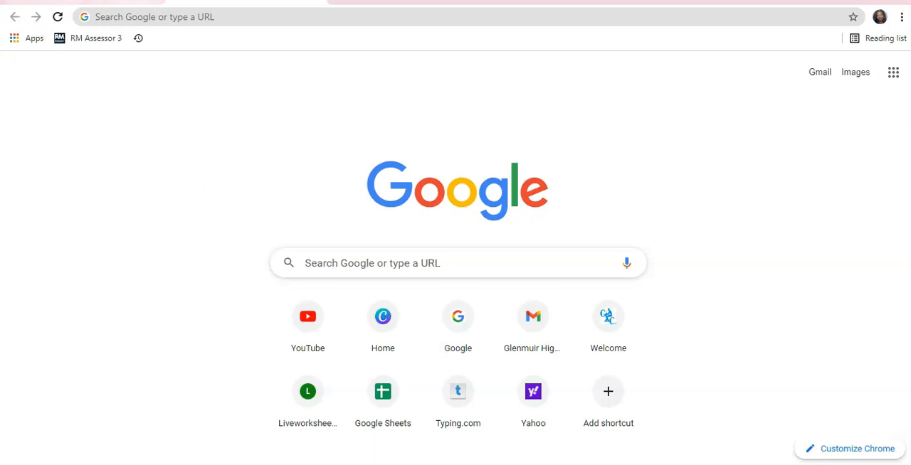
Look through the Google apps list in Gmail down to the diagrams.net entry.
{"action": "key", "text": "ctrl+shift+Tab"}
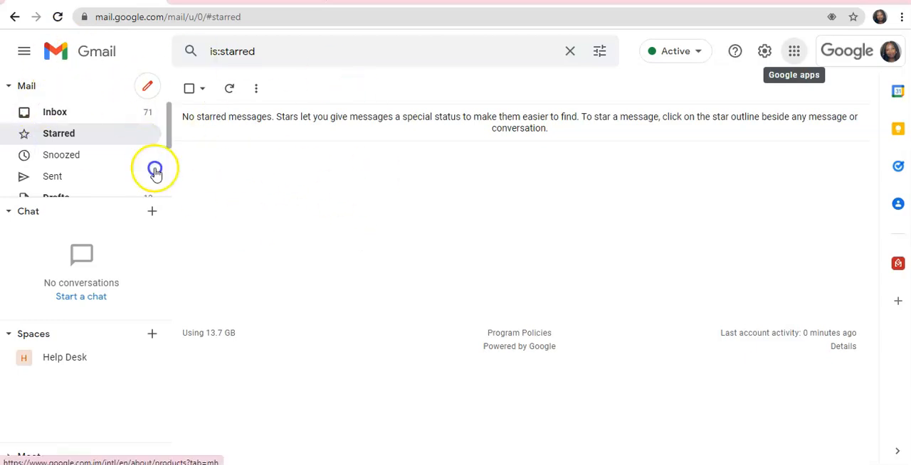
{"action": "left_click", "coordinate": [795, 57]}
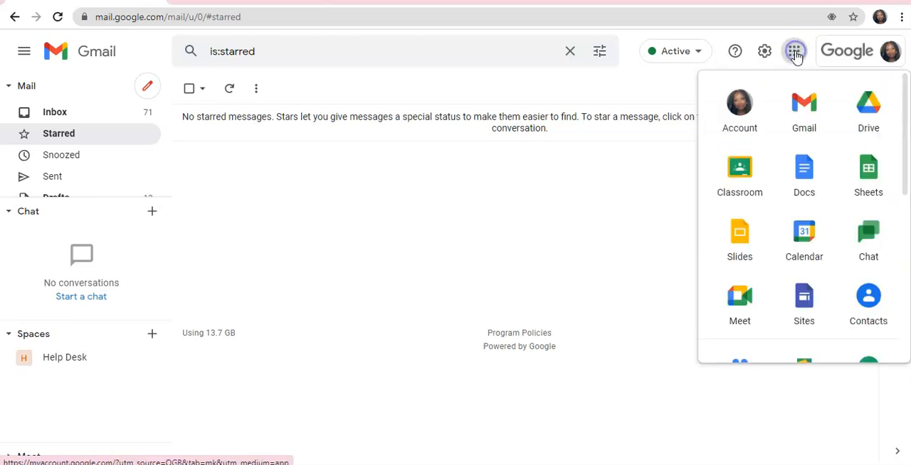
{"action": "scroll", "coordinate": [814, 176], "scroll_direction": "down", "scroll_amount": 5}
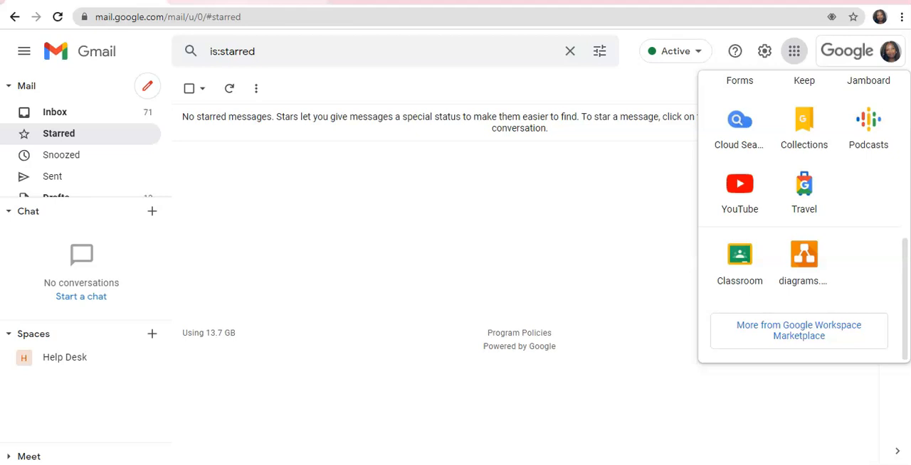
Open draw.io in a new browser tab and start a new diagram stored in Google Drive.
{"action": "key", "text": "ctrl+t"}
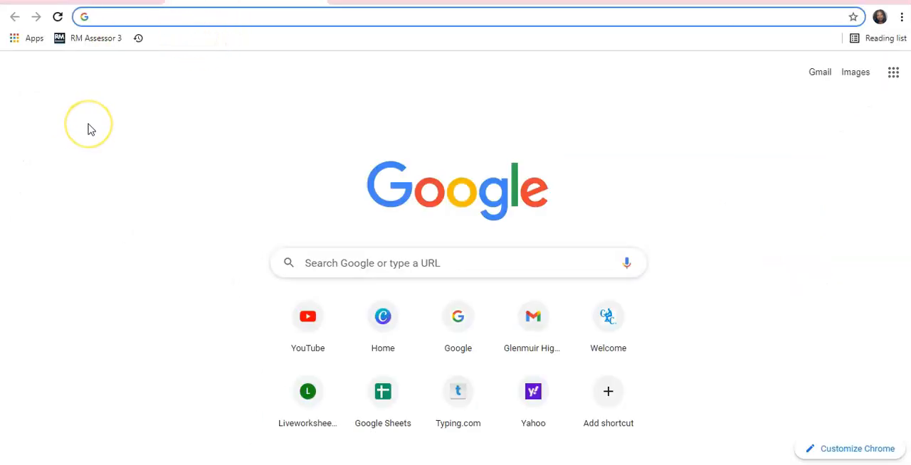
{"action": "type", "text": "dr"}
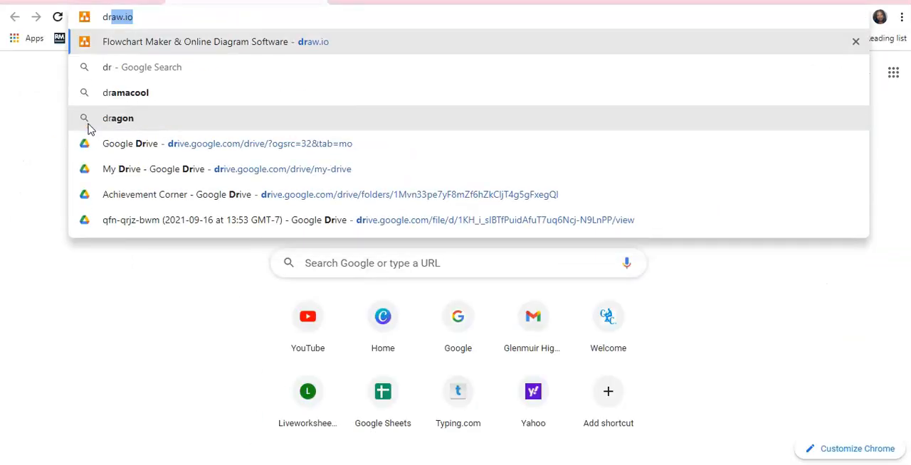
{"action": "type", "text": "aw.io"}
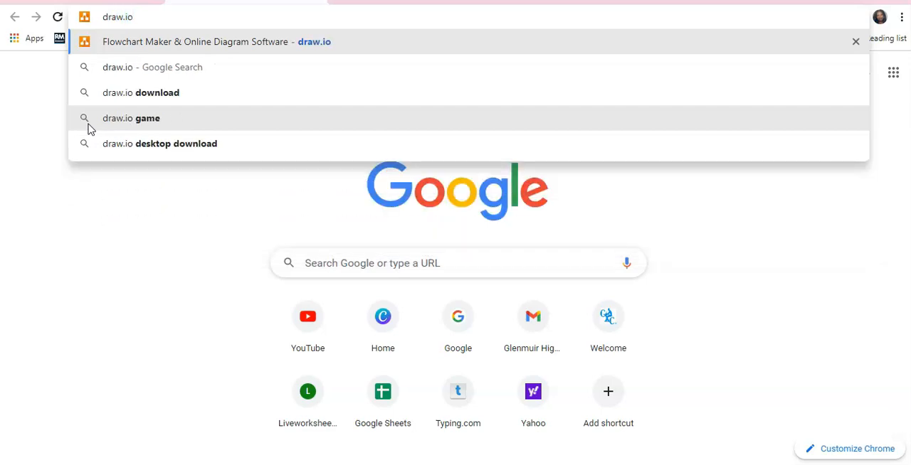
{"action": "key", "text": "Return"}
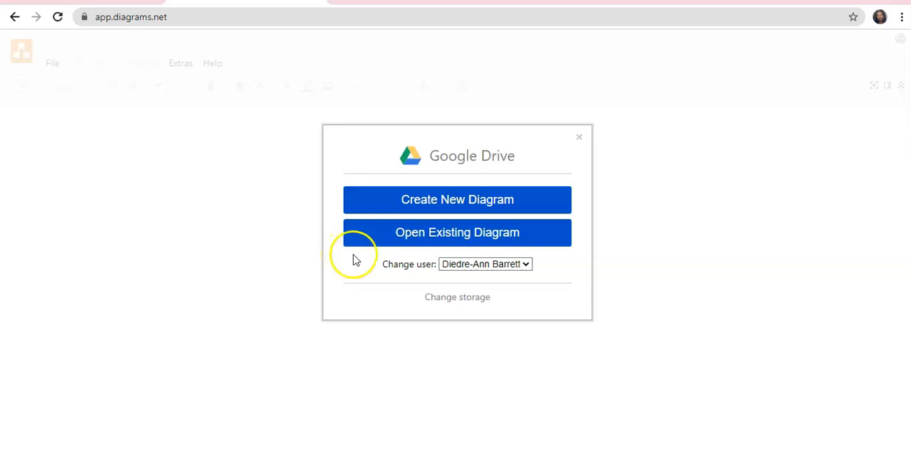
{"action": "left_click", "coordinate": [413, 203]}
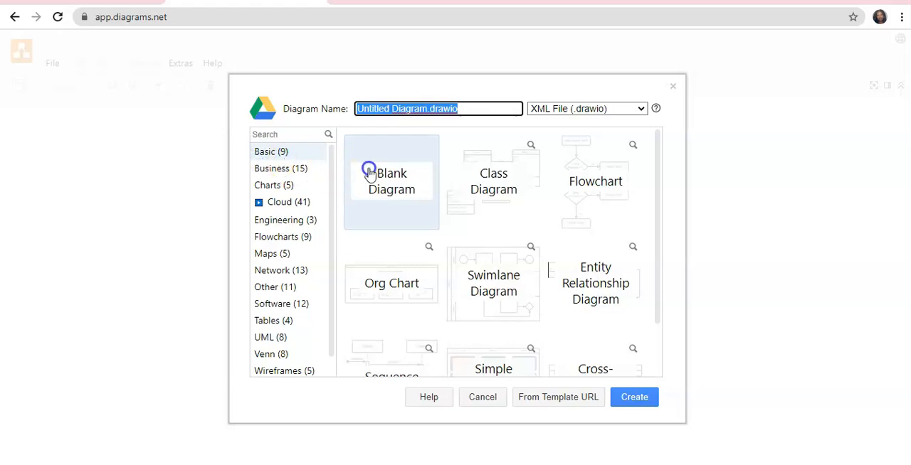
Browse the Business, Engineering, Flowcharts and Maps template categories and return to the Basic templates.
{"action": "left_click", "coordinate": [267, 169]}
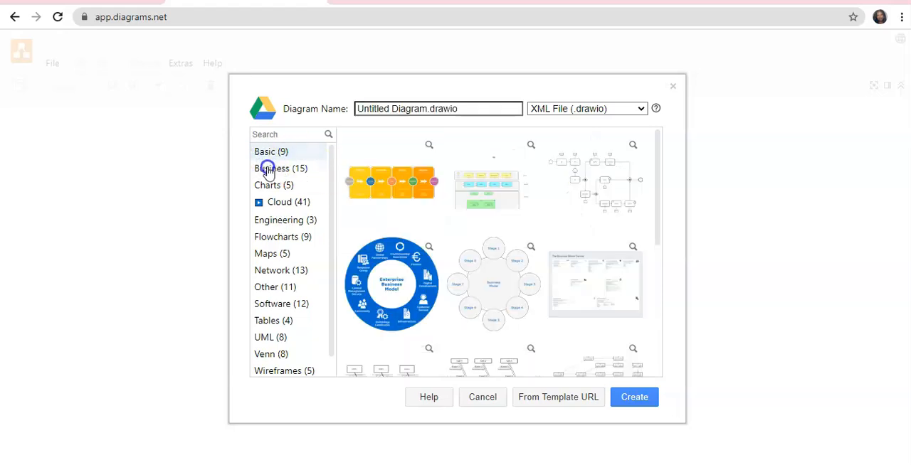
{"action": "left_click", "coordinate": [271, 223]}
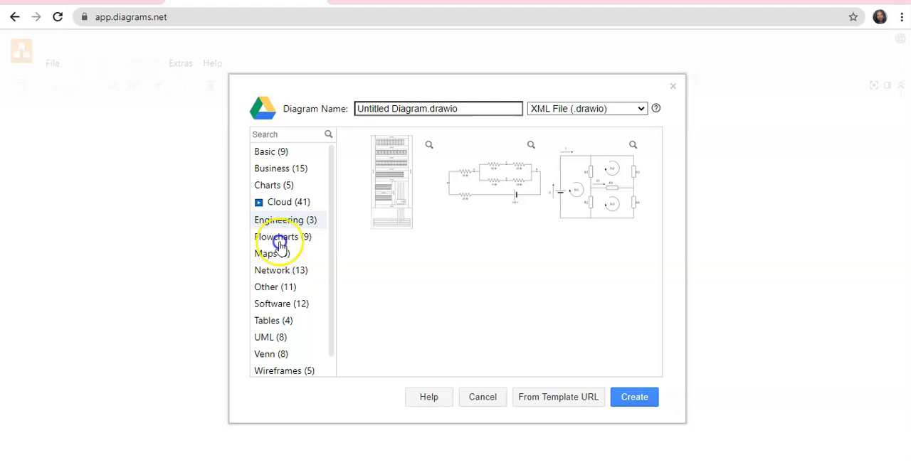
{"action": "left_click", "coordinate": [277, 240]}
{"action": "left_click", "coordinate": [265, 255]}
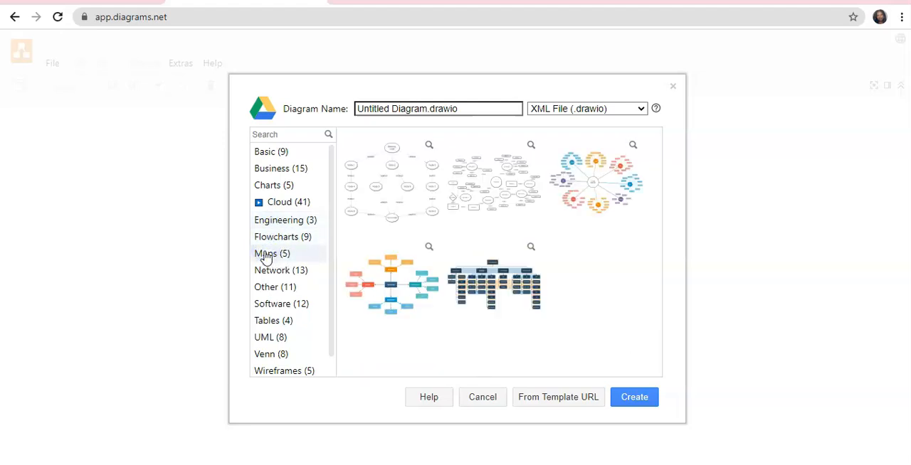
{"action": "left_click", "coordinate": [263, 153]}
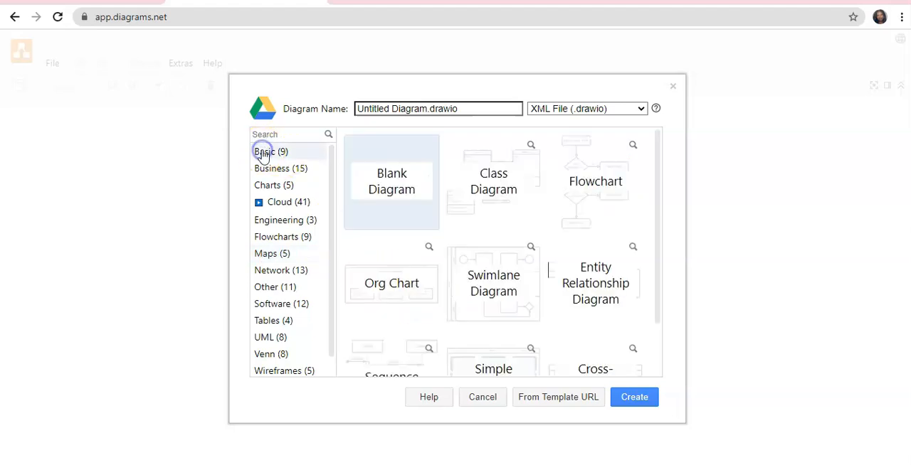
Create a blank diagram in the Drive root folder.
{"action": "left_click", "coordinate": [383, 177]}
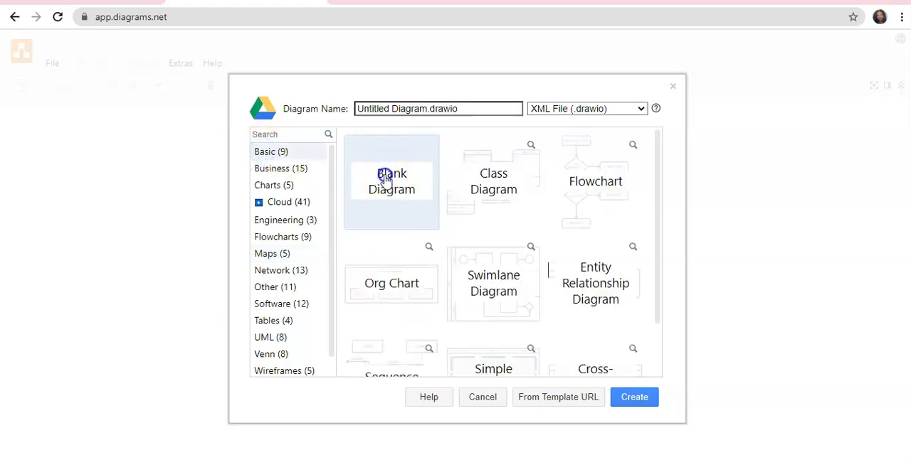
{"action": "left_click", "coordinate": [635, 400]}
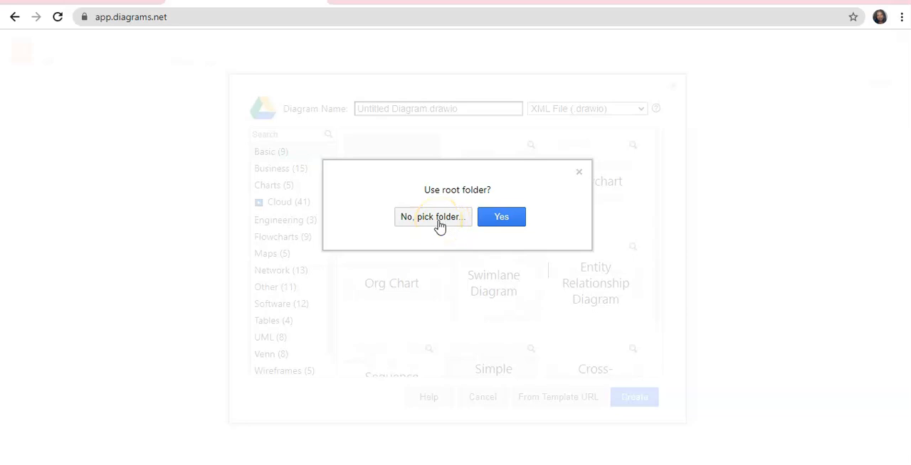
{"action": "left_click", "coordinate": [504, 219]}
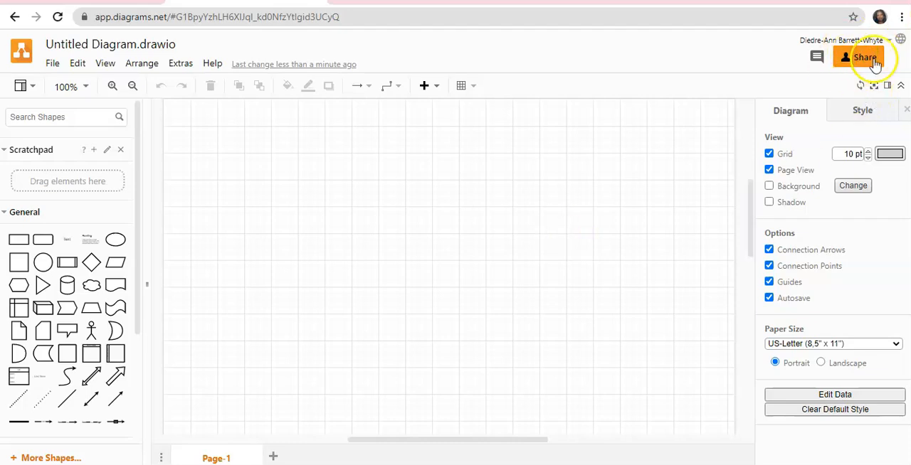
Rename the diagram file as Simple Diagram.
{"action": "left_click", "coordinate": [539, 250]}
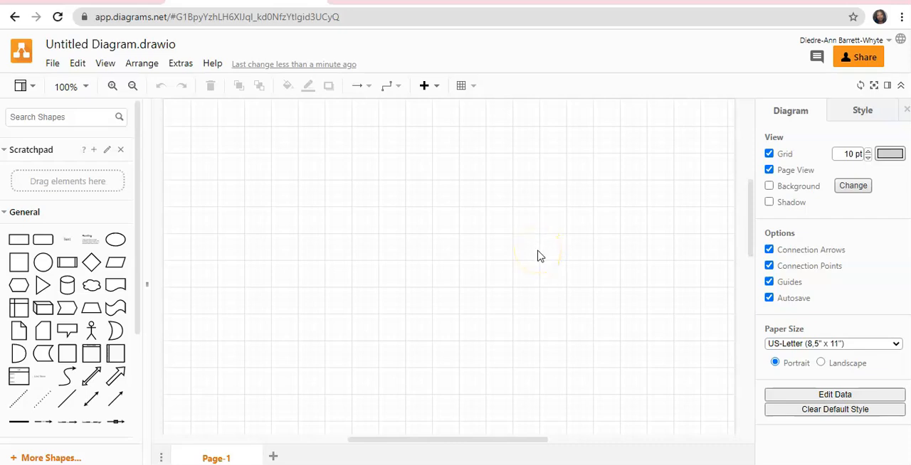
{"action": "left_click", "coordinate": [85, 45]}
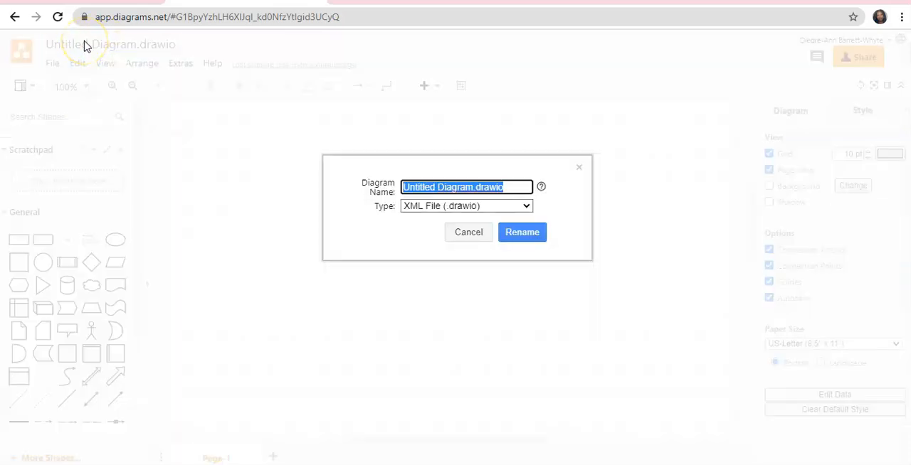
{"action": "type", "text": "F"}
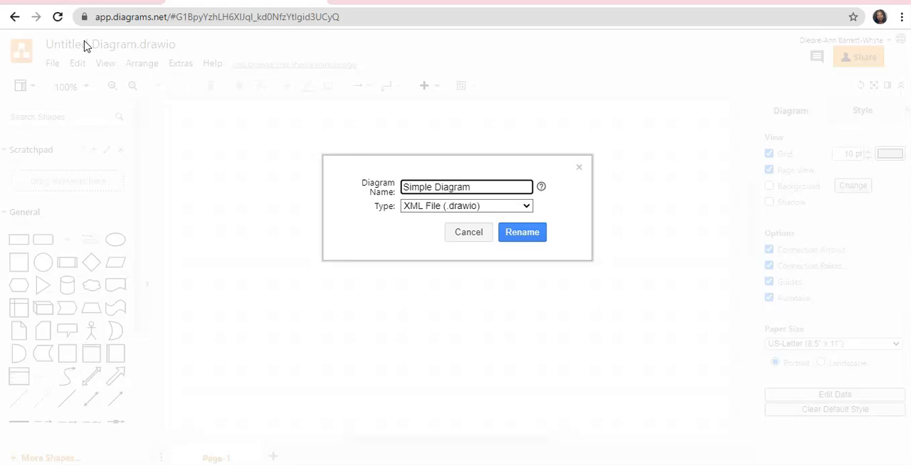
{"action": "left_click", "coordinate": [519, 231]}
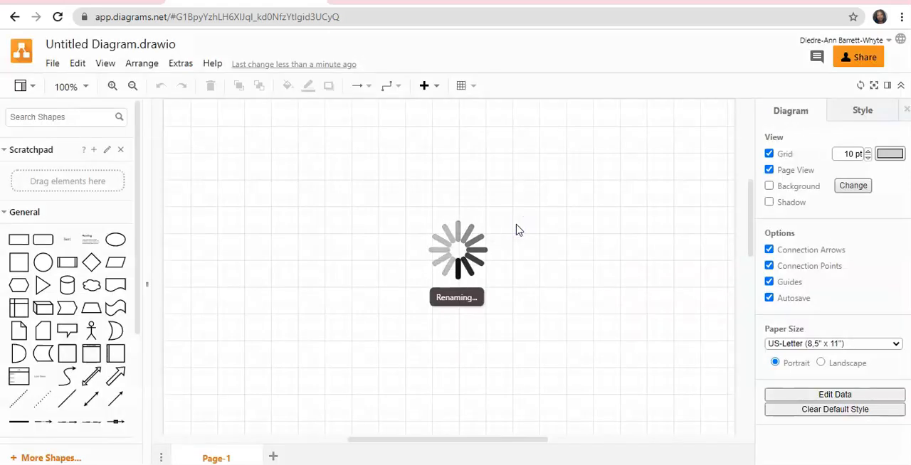
{"action": "left_click", "coordinate": [514, 276]}
{"action": "scroll", "coordinate": [515, 276], "scroll_direction": "up", "scroll_amount": 3}
{"action": "scroll", "coordinate": [514, 278], "scroll_direction": "down", "scroll_amount": 5}
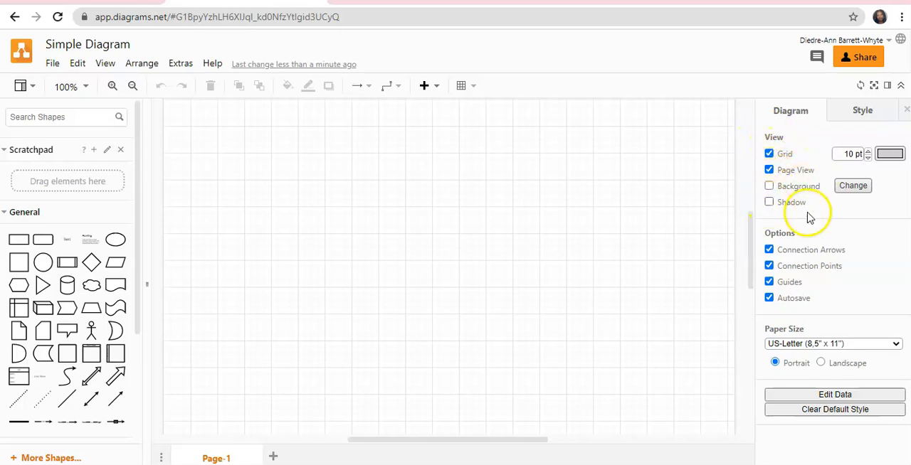
Hide the grid and enable the page background without adding a background image.
{"action": "left_click", "coordinate": [769, 154]}
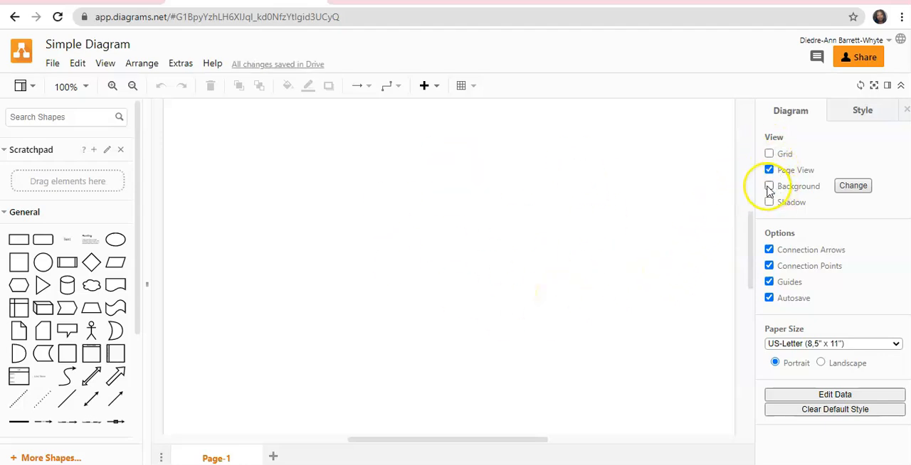
{"action": "left_click", "coordinate": [768, 188]}
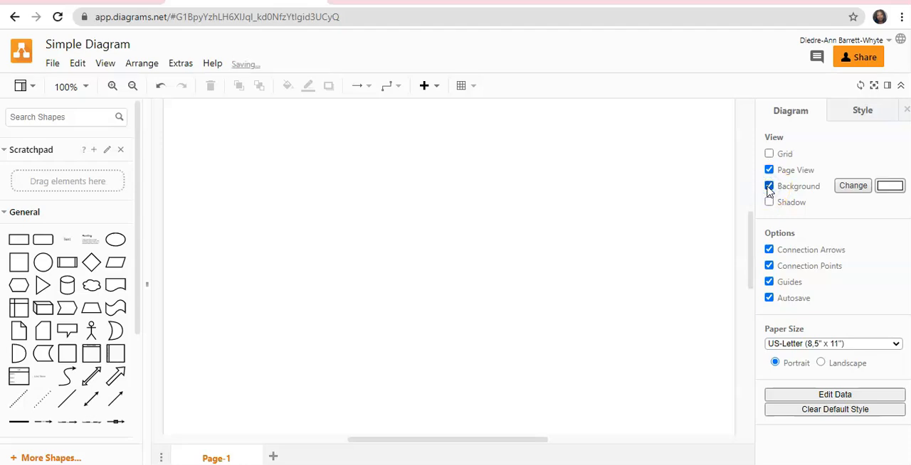
{"action": "left_click", "coordinate": [854, 187]}
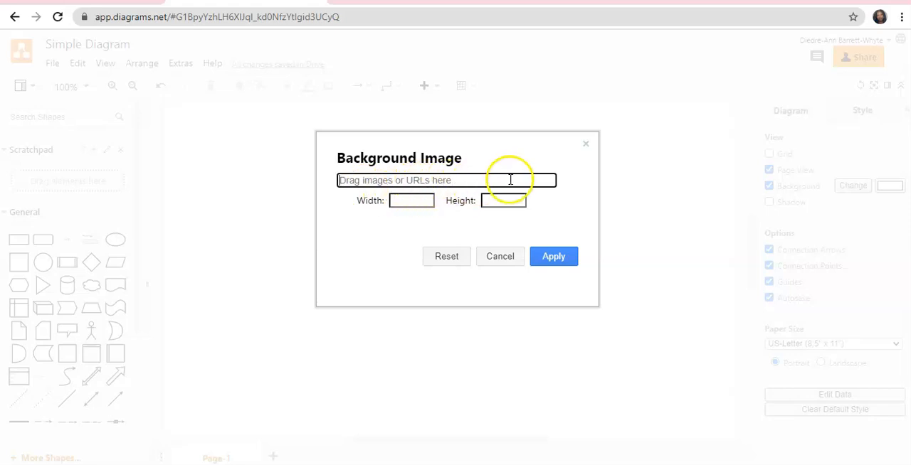
{"action": "left_click", "coordinate": [502, 257]}
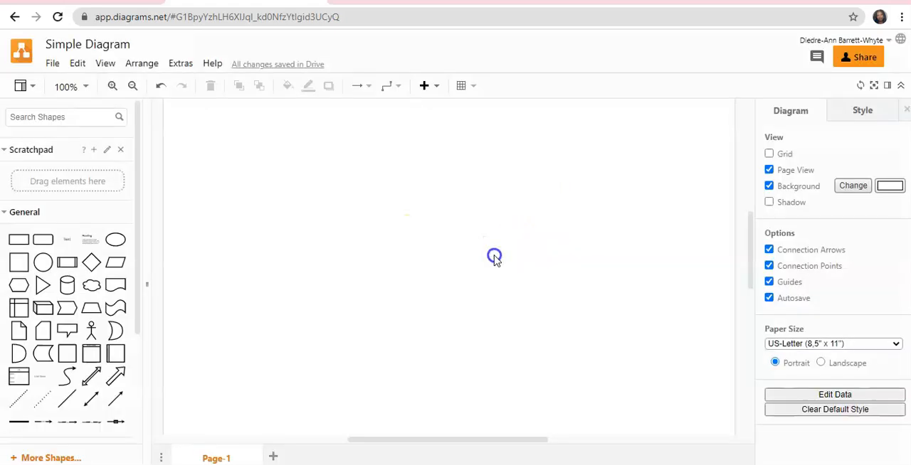
Set the page background colour to light pink FFCCFF and turn the grid back on.
{"action": "left_click", "coordinate": [891, 185]}
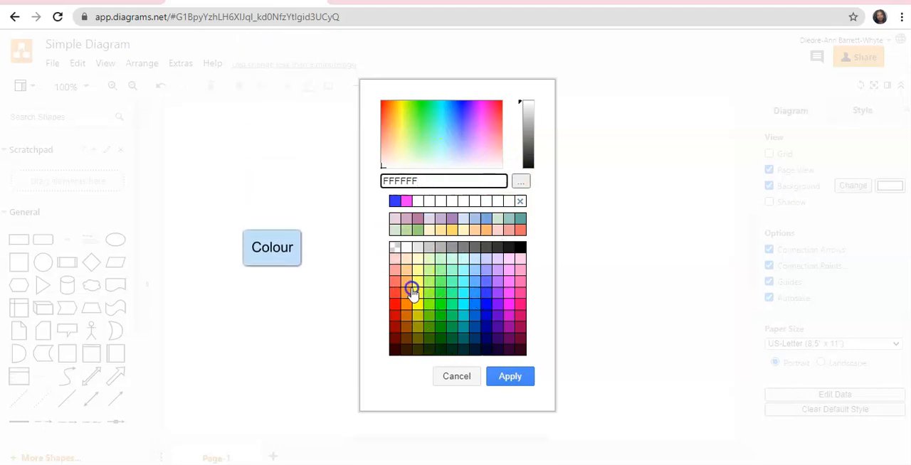
{"action": "left_click", "coordinate": [513, 260]}
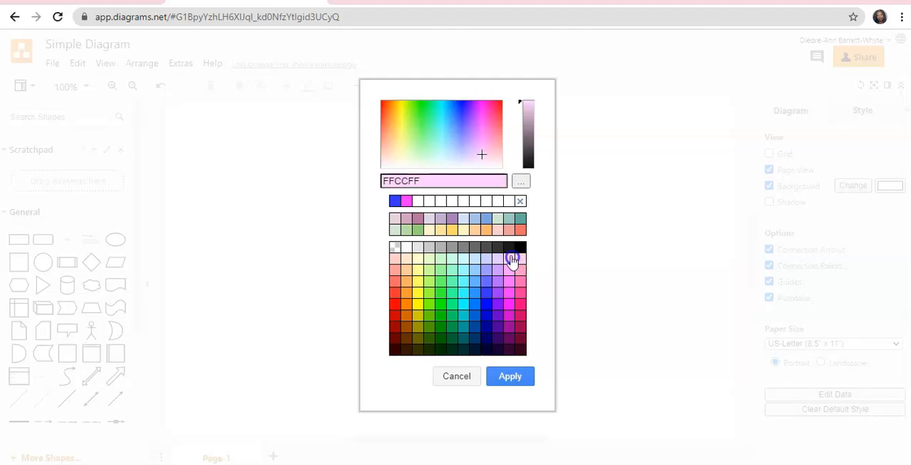
{"action": "left_click", "coordinate": [514, 376]}
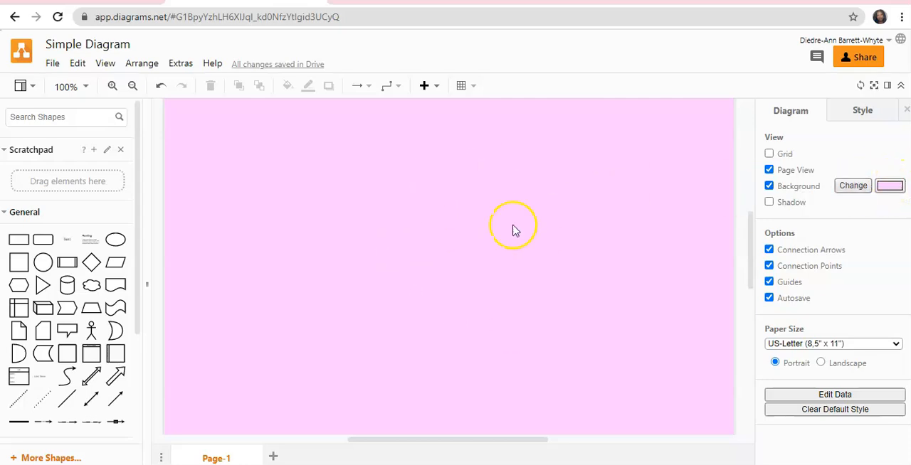
{"action": "left_click", "coordinate": [768, 154]}
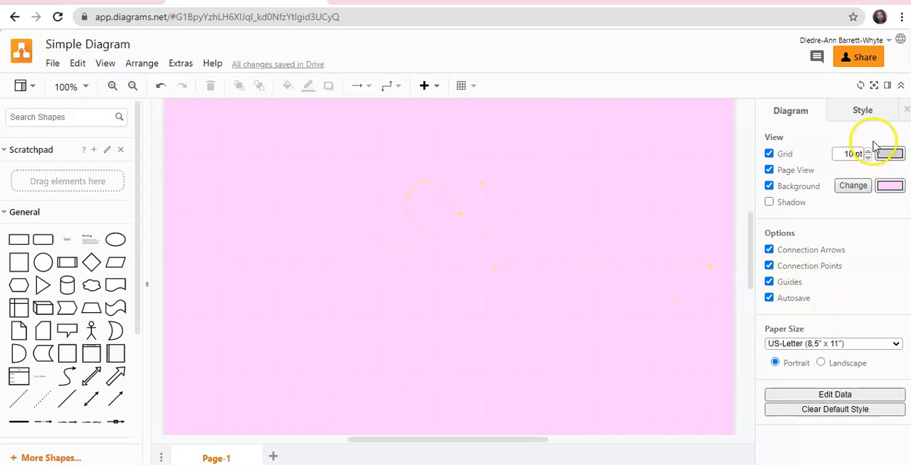
Expand the Flowchart category in the shape library to show its shapes.
{"action": "mouse_move", "coordinate": [50, 244]}
{"action": "scroll", "coordinate": [21, 192], "scroll_direction": "down", "scroll_amount": 1}
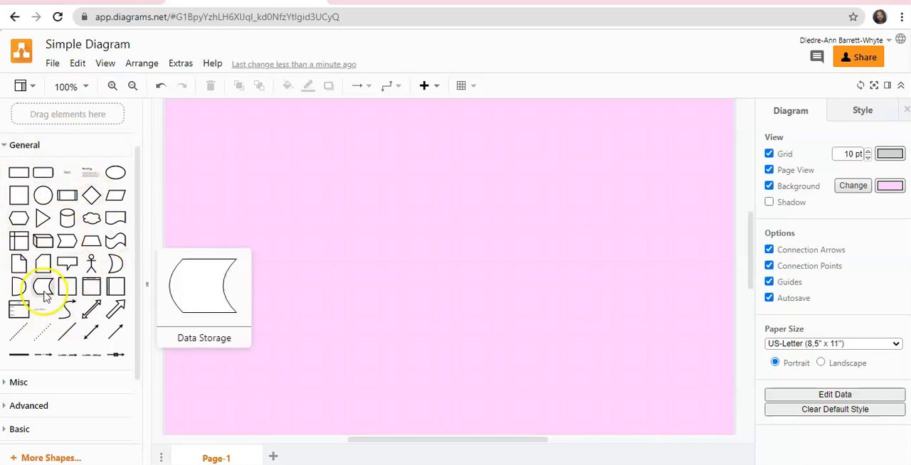
{"action": "scroll", "coordinate": [50, 274], "scroll_direction": "down", "scroll_amount": 1}
{"action": "scroll", "coordinate": [49, 274], "scroll_direction": "down", "scroll_amount": 1}
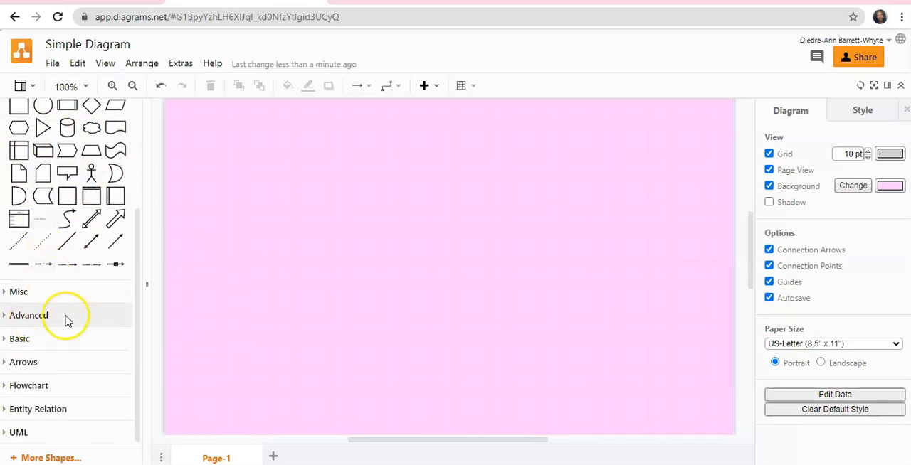
{"action": "left_click", "coordinate": [80, 394]}
{"action": "left_click", "coordinate": [81, 391]}
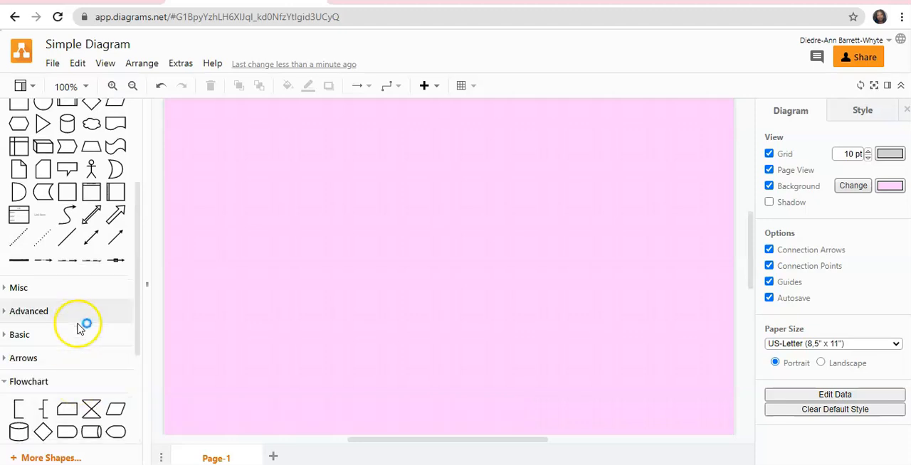
{"action": "scroll", "coordinate": [79, 326], "scroll_direction": "down", "scroll_amount": 3}
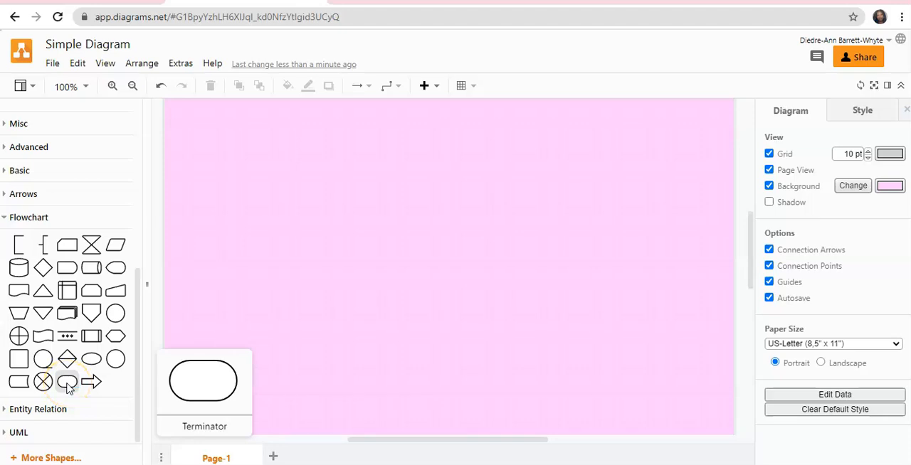
Add two flowchart Terminator shapes to the page, one above the other.
{"action": "left_click", "coordinate": [67, 382]}
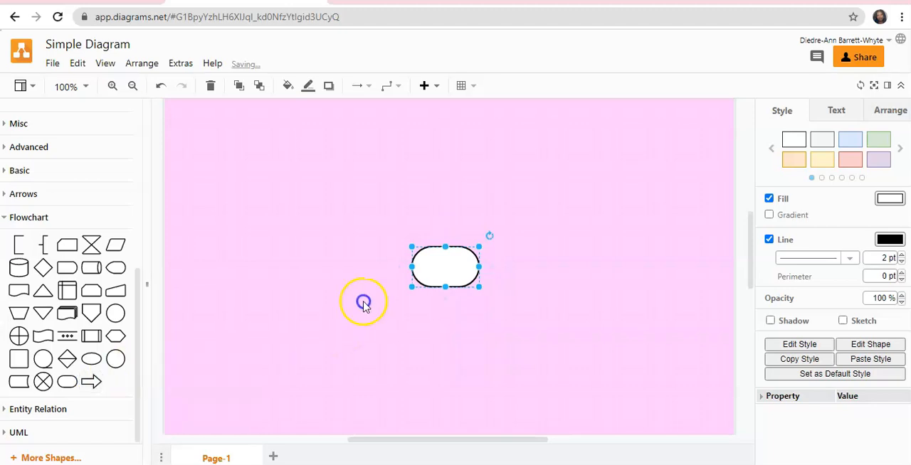
{"action": "left_click_drag", "start_coordinate": [451, 276], "coordinate": [447, 161]}
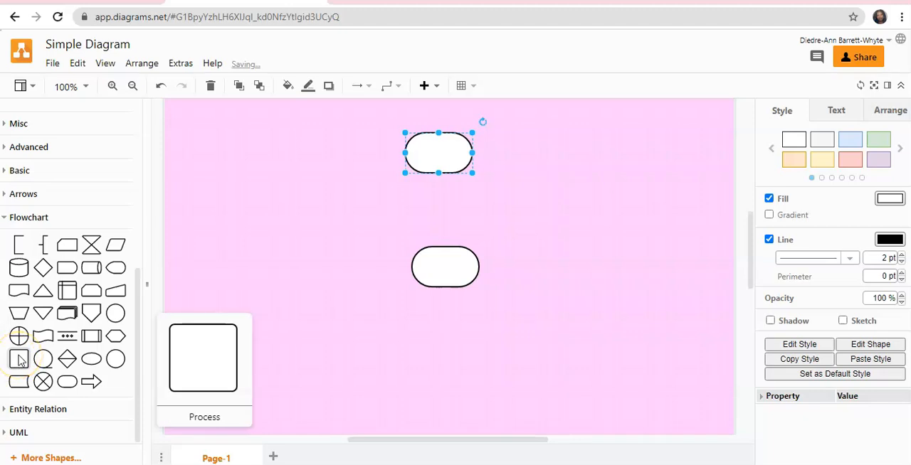
{"action": "left_click", "coordinate": [401, 319]}
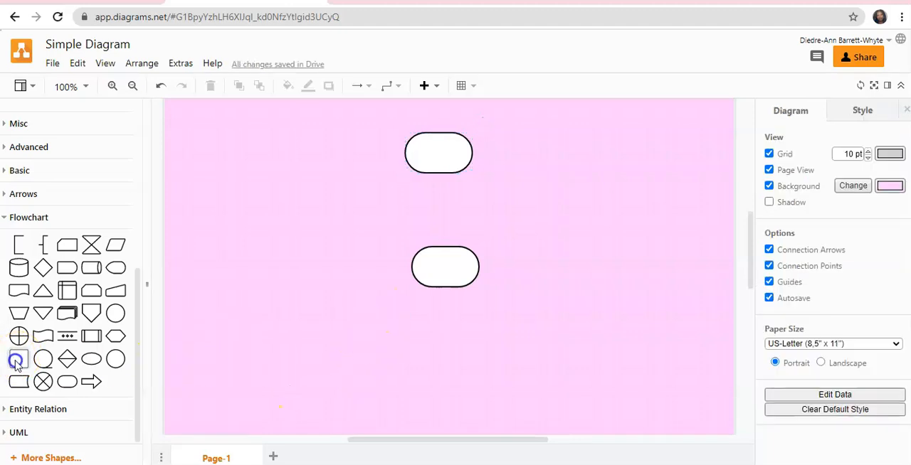
Add a flowchart Process shape to the left of the two Terminators and a Decision diamond to their right.
{"action": "left_click", "coordinate": [17, 360]}
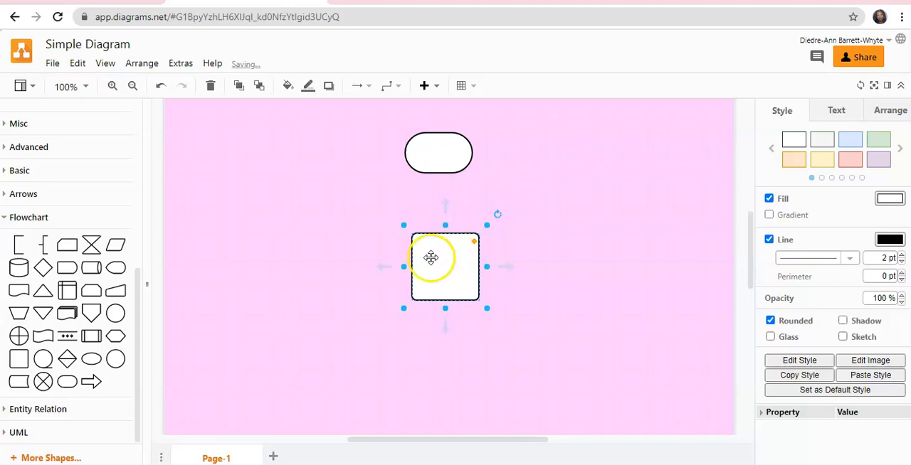
{"action": "left_click_drag", "start_coordinate": [429, 259], "coordinate": [303, 239]}
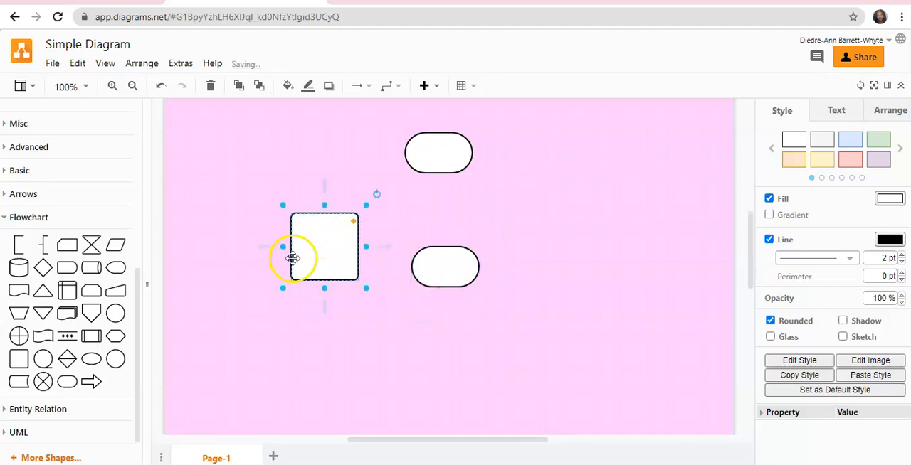
{"action": "mouse_move", "coordinate": [20, 358]}
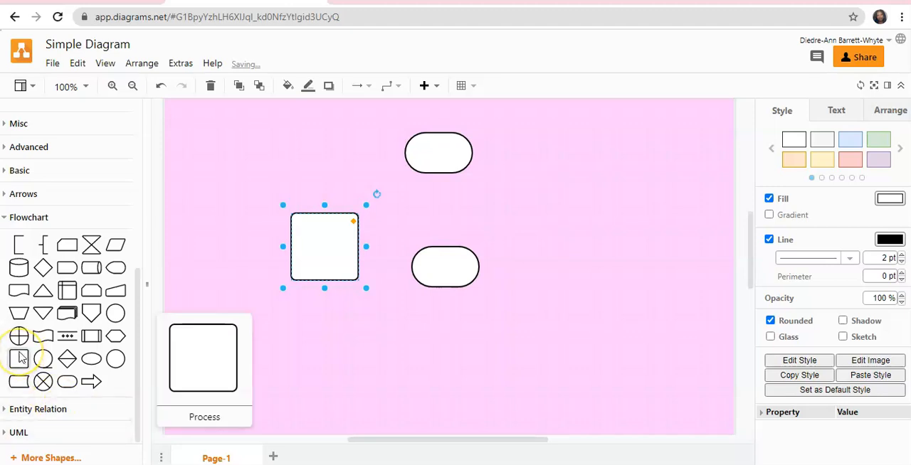
{"action": "mouse_move", "coordinate": [43, 269]}
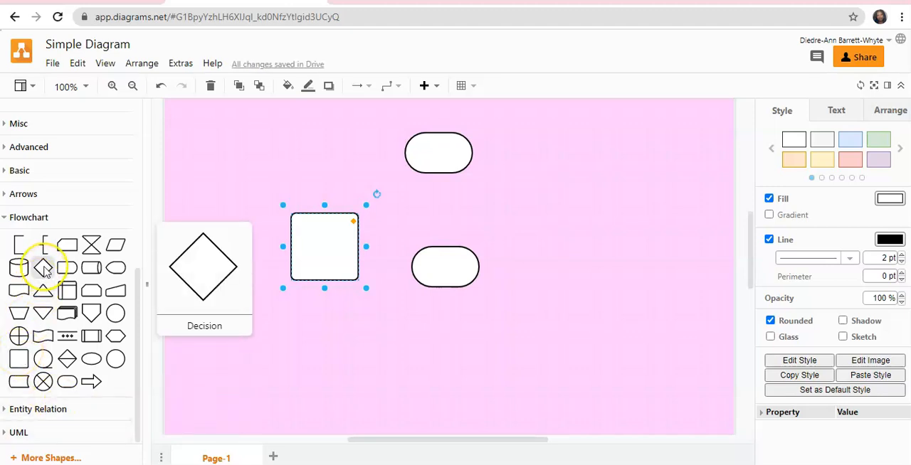
{"action": "left_click_drag", "start_coordinate": [42, 268], "coordinate": [623, 230]}
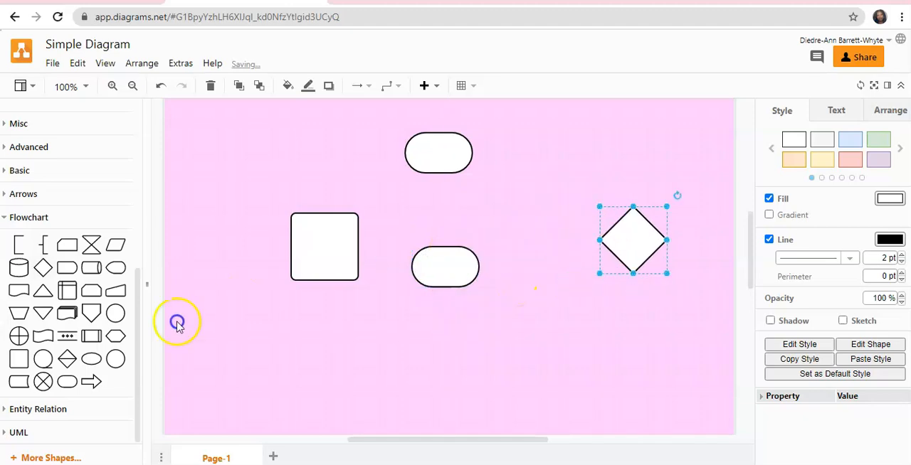
Add a second Process shape and place it below and slightly left of the first one.
{"action": "left_click", "coordinate": [19, 363]}
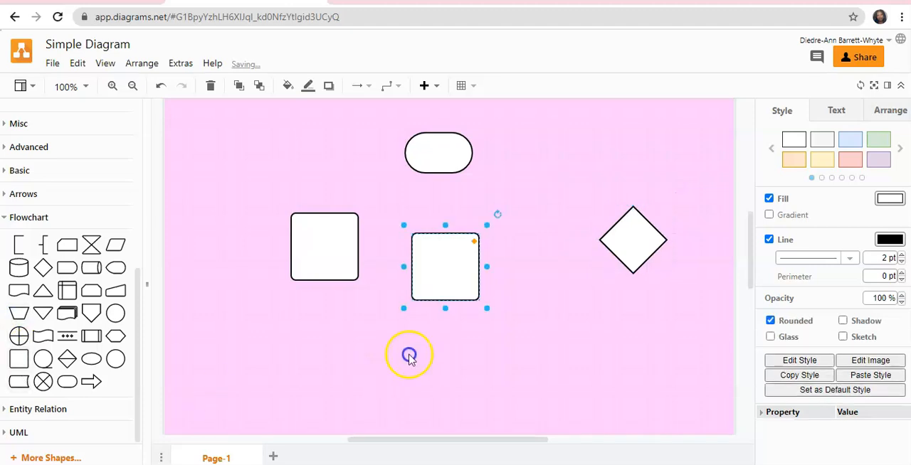
{"action": "left_click_drag", "start_coordinate": [445, 275], "coordinate": [412, 362]}
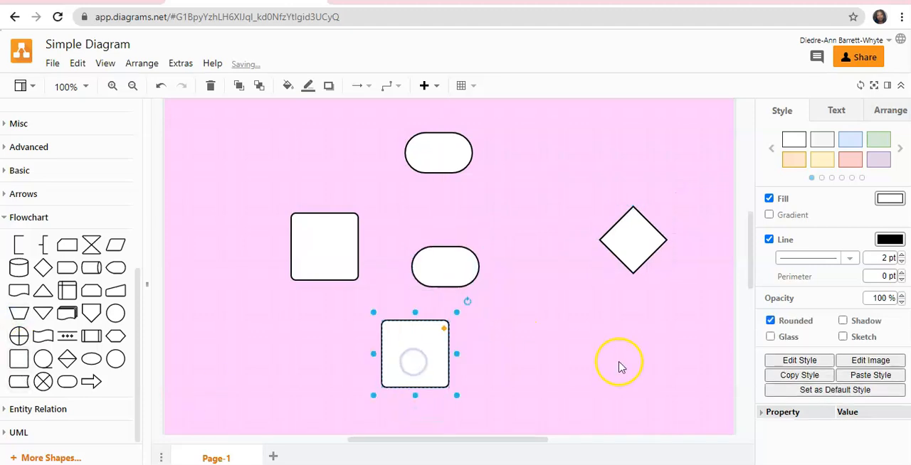
{"action": "scroll", "coordinate": [604, 356], "scroll_direction": "down", "scroll_amount": 1}
{"action": "scroll", "coordinate": [604, 356], "scroll_direction": "up", "scroll_amount": 2}
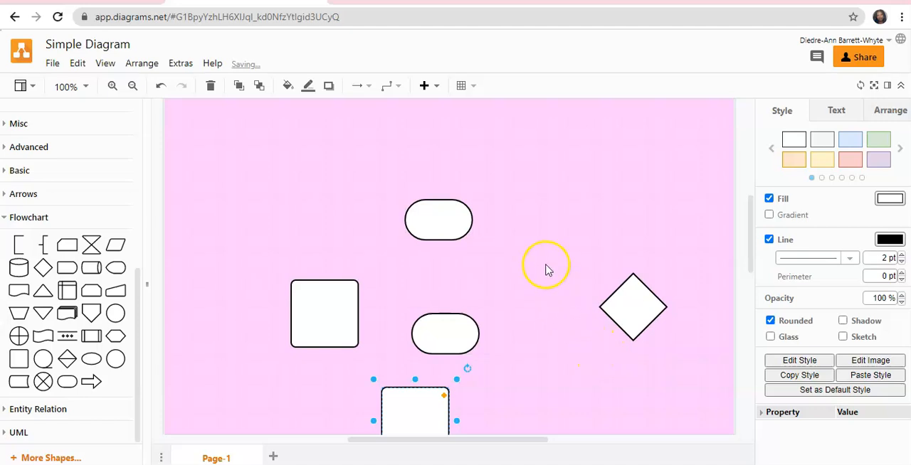
{"action": "scroll", "coordinate": [562, 269], "scroll_direction": "down", "scroll_amount": 1}
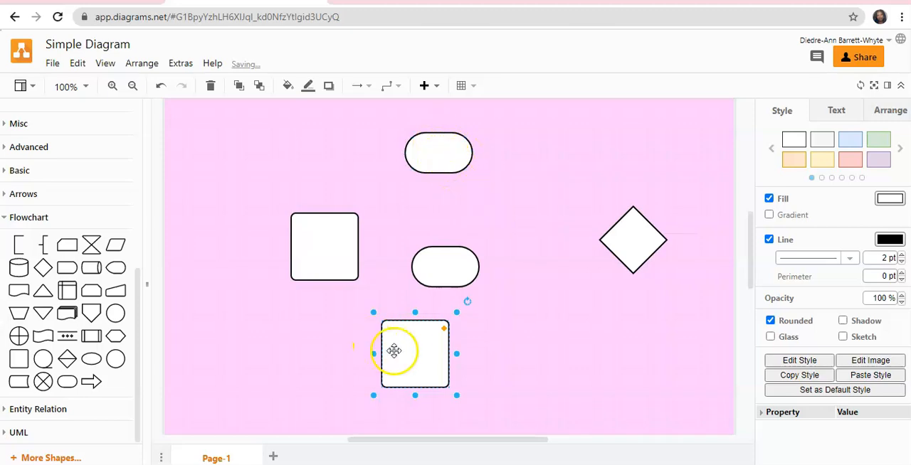
{"action": "left_click_drag", "start_coordinate": [414, 354], "coordinate": [256, 360]}
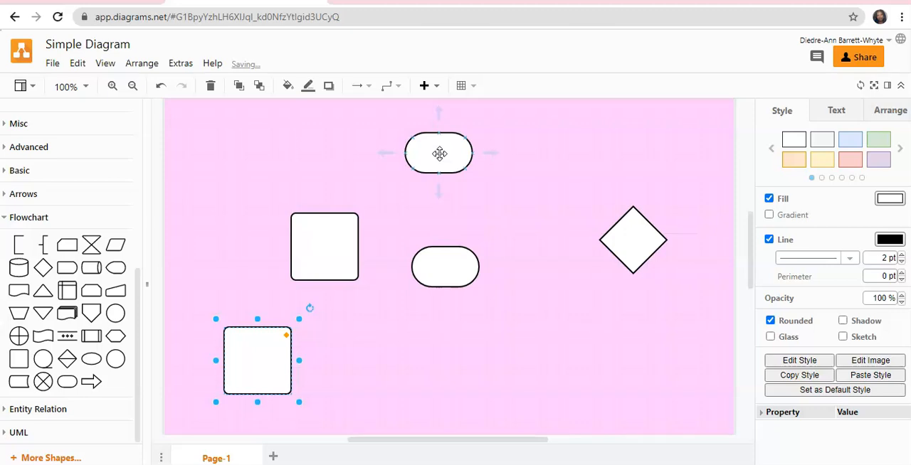
Label the upper Terminator START and make its text bold.
{"action": "double_click", "coordinate": [440, 154]}
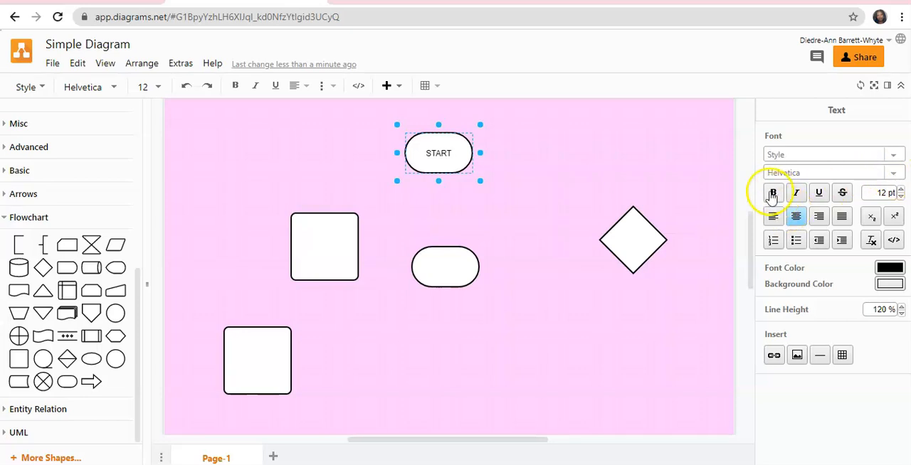
{"action": "left_click", "coordinate": [490, 223]}
{"action": "left_click", "coordinate": [420, 144]}
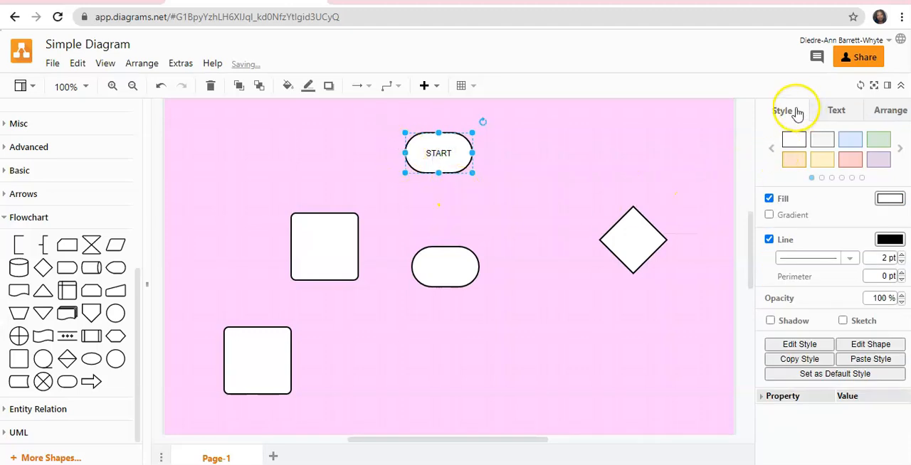
{"action": "left_click", "coordinate": [838, 112]}
{"action": "left_click", "coordinate": [775, 182]}
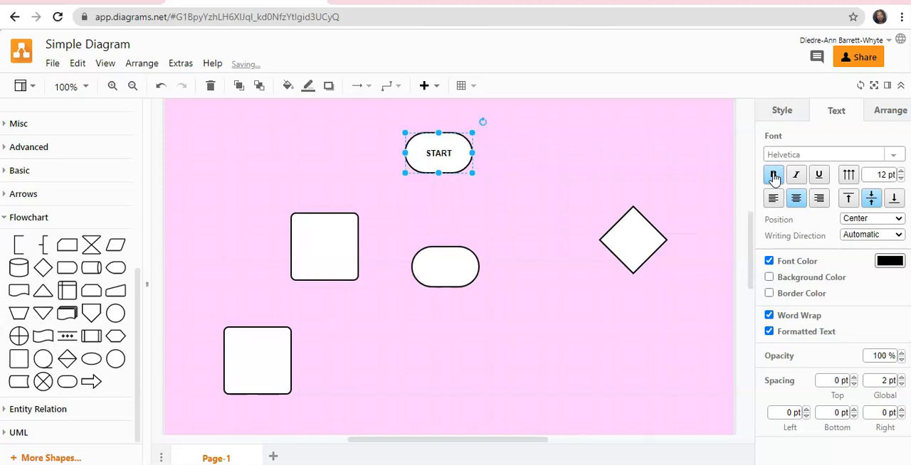
Try italic and underline on the START label, removing both formats again.
{"action": "left_click", "coordinate": [796, 177]}
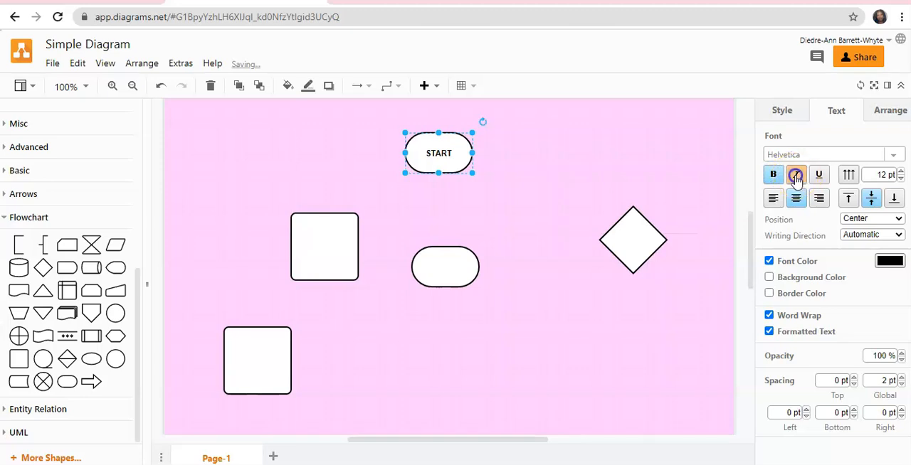
{"action": "left_click", "coordinate": [820, 175]}
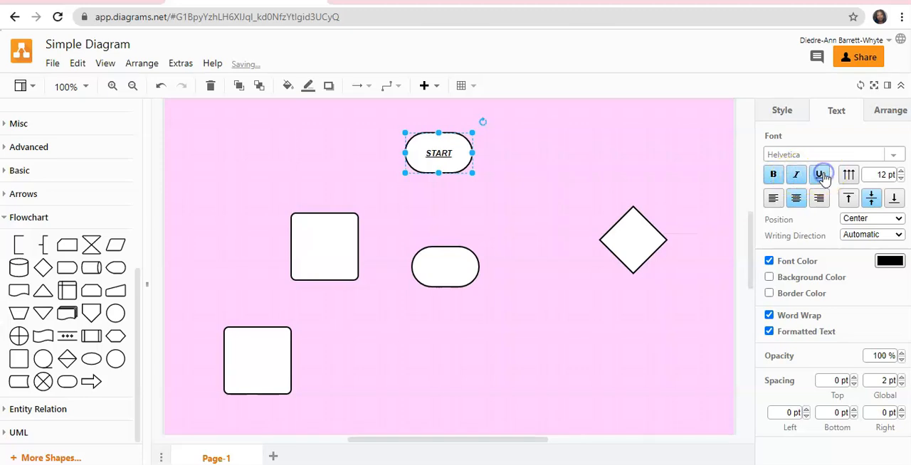
{"action": "left_click", "coordinate": [821, 176]}
{"action": "left_click", "coordinate": [796, 175]}
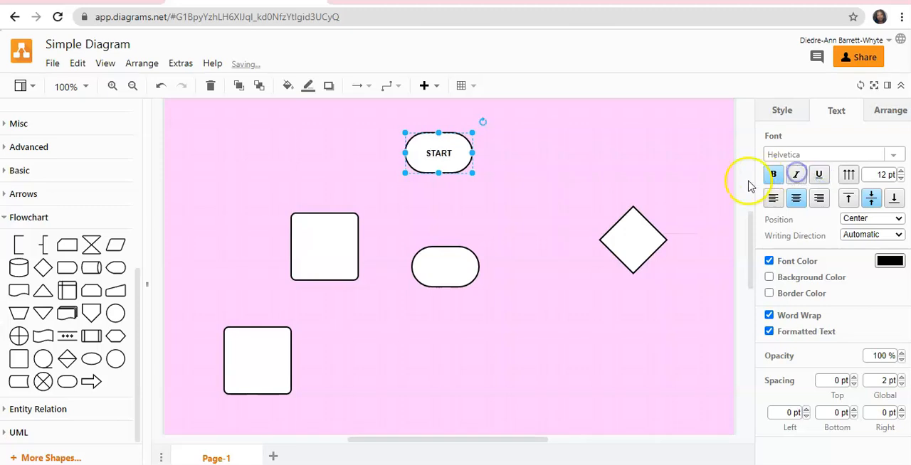
Try top, bottom, left and right alignment on the START label, returning it to middle and centre.
{"action": "left_click", "coordinate": [847, 200]}
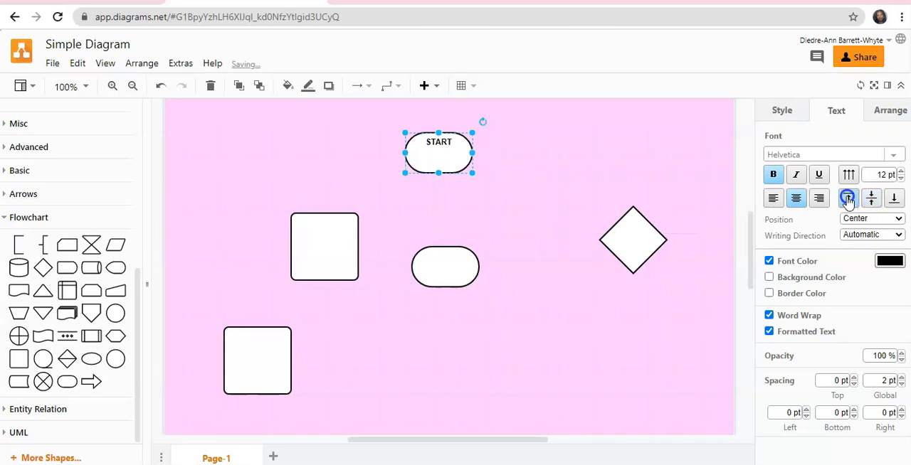
{"action": "left_click", "coordinate": [897, 200]}
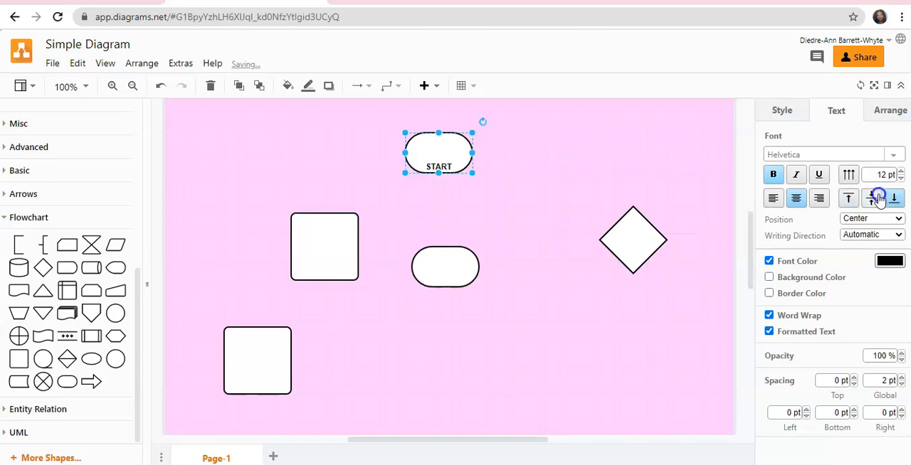
{"action": "left_click", "coordinate": [878, 198]}
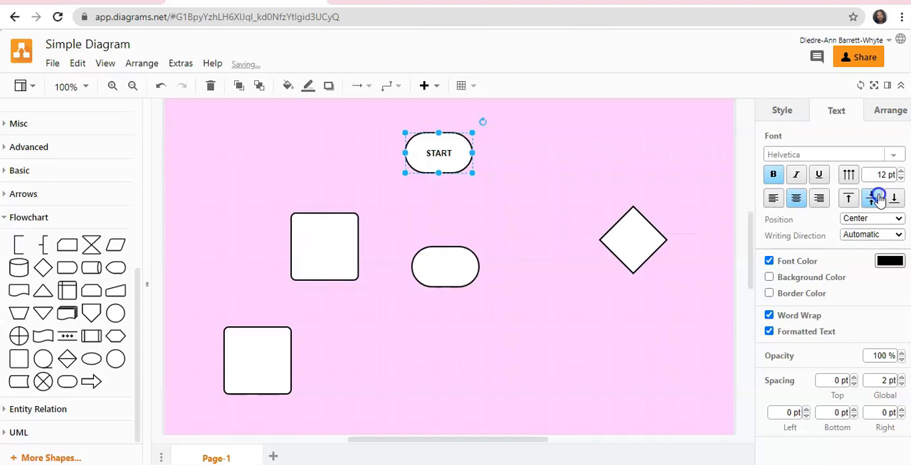
{"action": "left_click", "coordinate": [773, 198]}
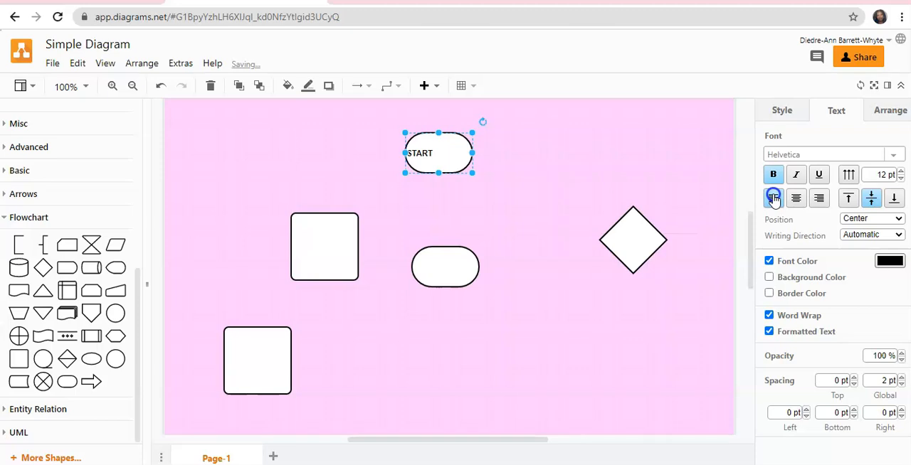
{"action": "left_click", "coordinate": [818, 198]}
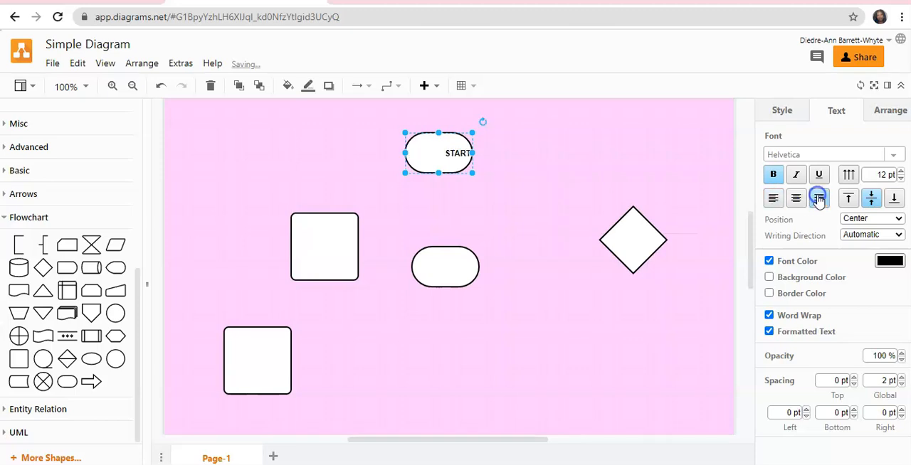
{"action": "left_click", "coordinate": [797, 199]}
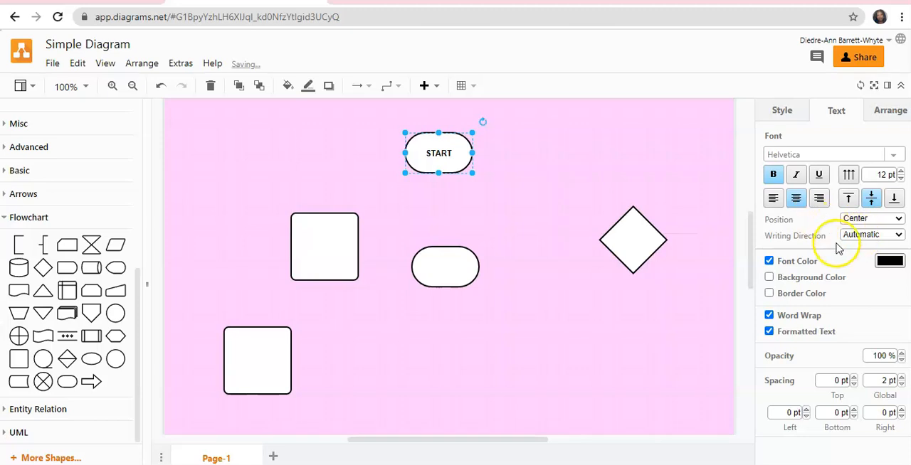
Set the font colour of the START label to blue.
{"action": "left_click", "coordinate": [890, 262]}
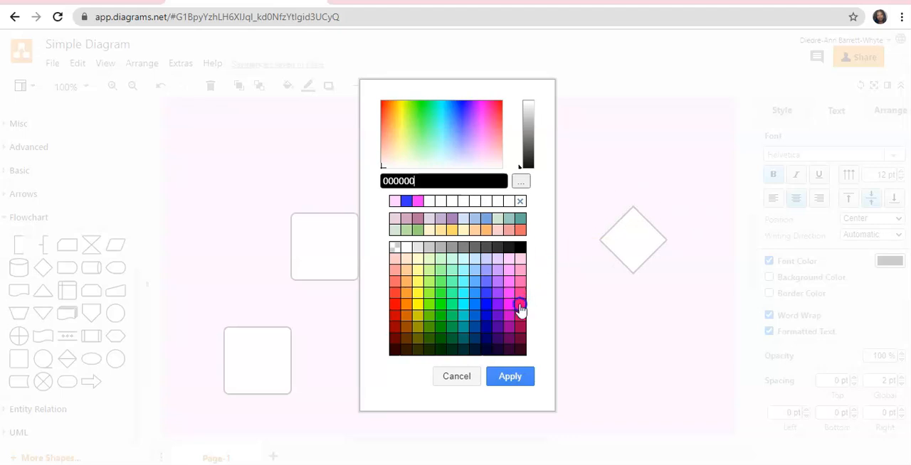
{"action": "left_click", "coordinate": [490, 310]}
{"action": "left_click", "coordinate": [505, 385]}
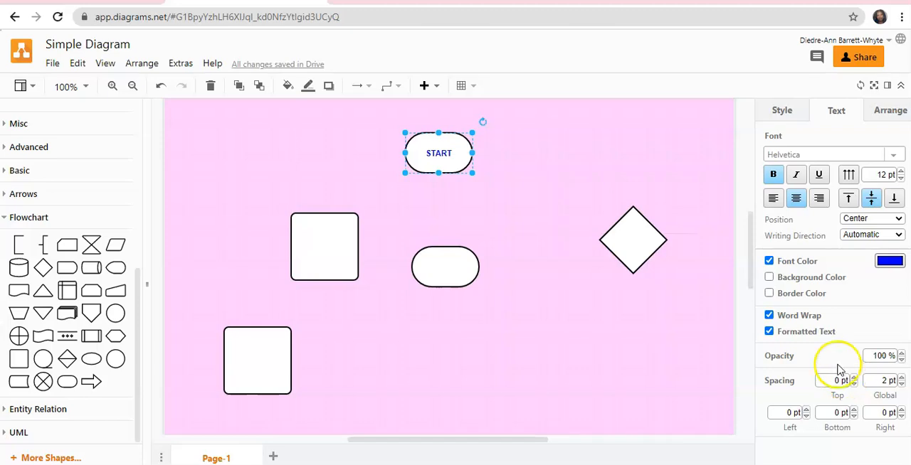
Try a light yellow text background on the START label and turn the background colour off again.
{"action": "left_click", "coordinate": [769, 278]}
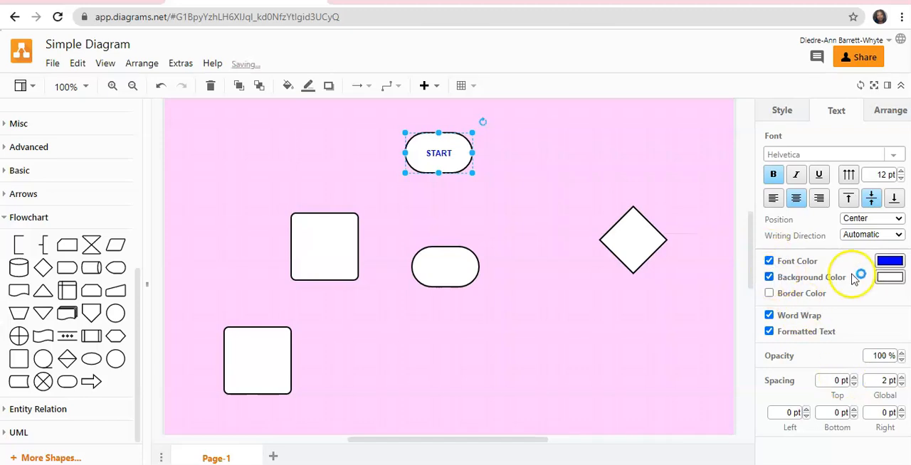
{"action": "left_click", "coordinate": [888, 277]}
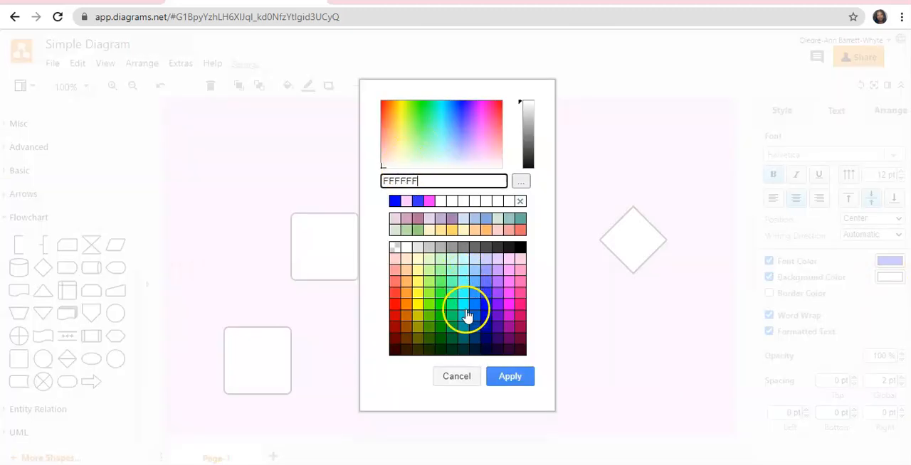
{"action": "left_click", "coordinate": [418, 260]}
{"action": "left_click", "coordinate": [509, 374]}
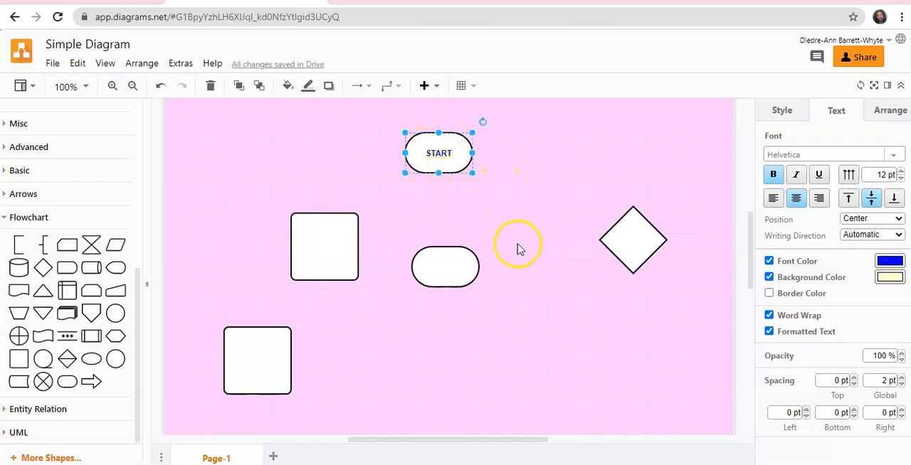
{"action": "left_click", "coordinate": [768, 277]}
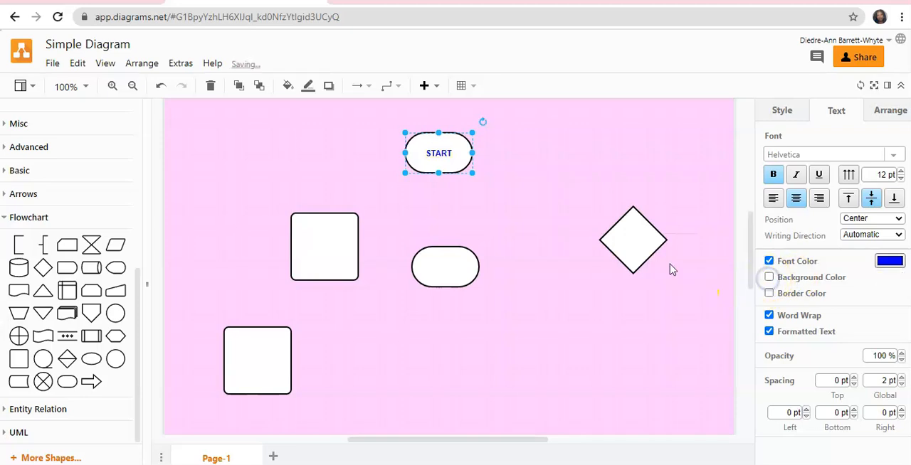
{"action": "left_click", "coordinate": [503, 193]}
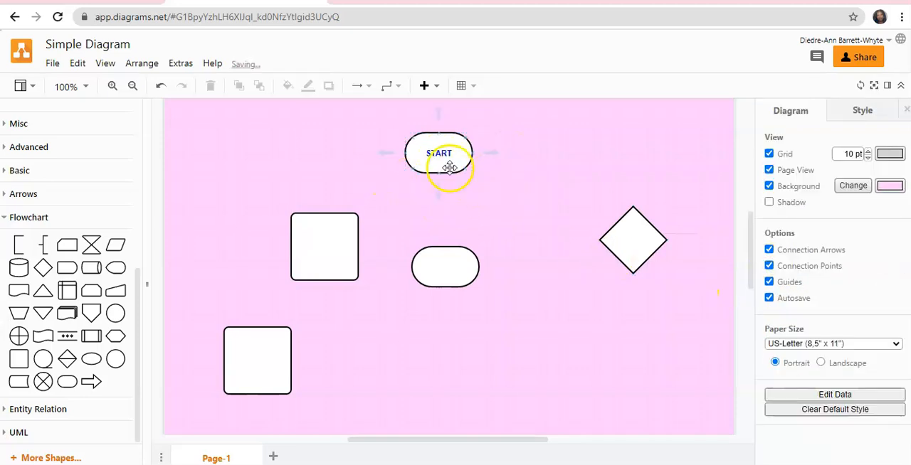
Move the unlabelled Terminator down below all the other shapes and label it STOP.
{"action": "scroll", "coordinate": [455, 178], "scroll_direction": "down", "scroll_amount": 3}
{"action": "scroll", "coordinate": [466, 190], "scroll_direction": "up", "scroll_amount": 1}
{"action": "scroll", "coordinate": [439, 135], "scroll_direction": "up", "scroll_amount": 3}
{"action": "left_click_drag", "start_coordinate": [446, 216], "coordinate": [441, 411]}
{"action": "scroll", "coordinate": [461, 359], "scroll_direction": "down", "scroll_amount": 3}
{"action": "left_click_drag", "start_coordinate": [444, 217], "coordinate": [449, 281]}
{"action": "double_click", "coordinate": [450, 280]}
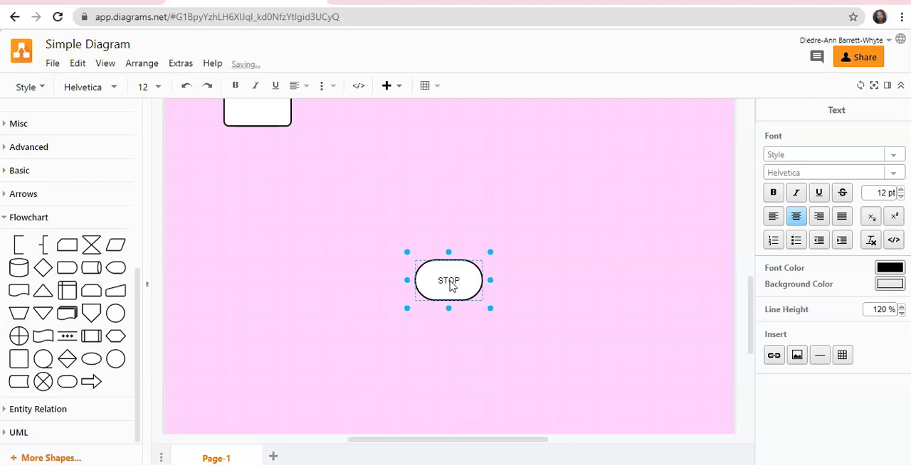
{"action": "left_click", "coordinate": [587, 303]}
Move the upper Process shape directly beneath the START Terminator, centred on it.
{"action": "scroll", "coordinate": [589, 301], "scroll_direction": "up", "scroll_amount": 2}
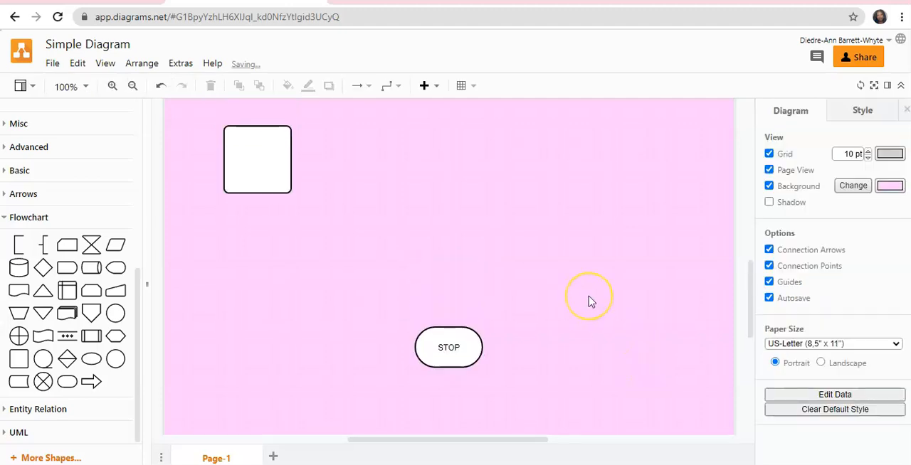
{"action": "scroll", "coordinate": [589, 302], "scroll_direction": "up", "scroll_amount": 8}
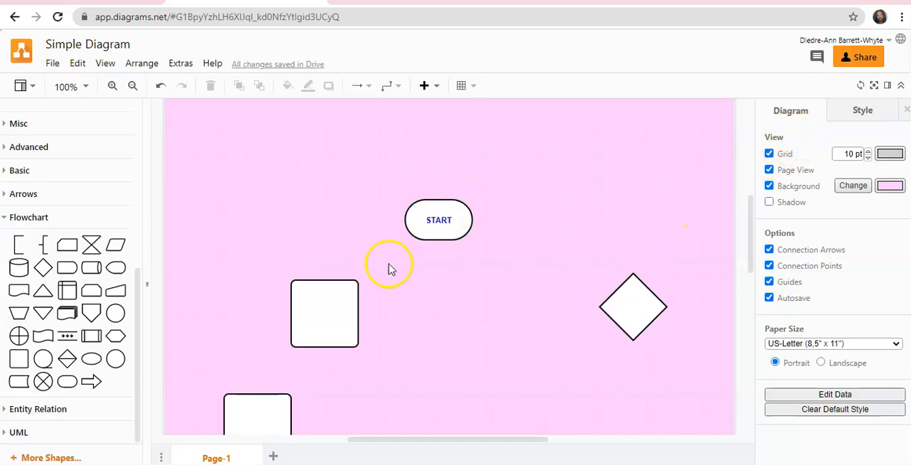
{"action": "scroll", "coordinate": [505, 274], "scroll_direction": "down", "scroll_amount": 1}
{"action": "scroll", "coordinate": [504, 275], "scroll_direction": "down", "scroll_amount": 1}
{"action": "left_click_drag", "start_coordinate": [321, 229], "coordinate": [441, 243]}
{"action": "scroll", "coordinate": [498, 334], "scroll_direction": "down", "scroll_amount": 2}
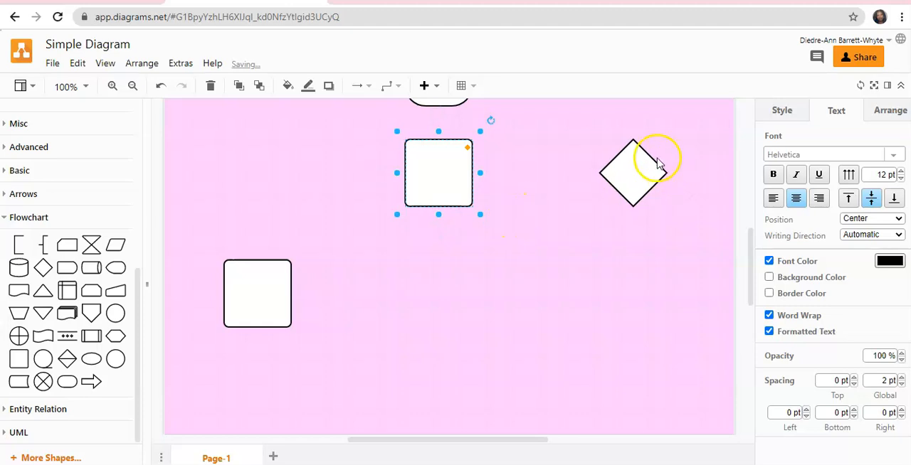
Line up the Decision diamond, the second Process shape and the STOP Terminator in one column below the first Process shape.
{"action": "scroll", "coordinate": [634, 206], "scroll_direction": "down", "scroll_amount": 2}
{"action": "scroll", "coordinate": [626, 135], "scroll_direction": "up", "scroll_amount": 2}
{"action": "left_click_drag", "start_coordinate": [650, 178], "coordinate": [438, 278]}
{"action": "scroll", "coordinate": [354, 185], "scroll_direction": "down", "scroll_amount": 4}
{"action": "left_click_drag", "start_coordinate": [248, 148], "coordinate": [429, 236]}
{"action": "left_click_drag", "start_coordinate": [455, 329], "coordinate": [440, 359]}
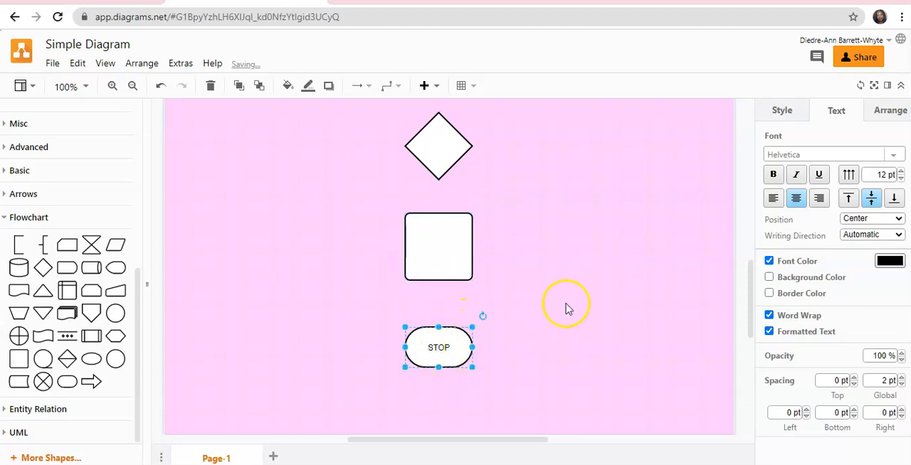
{"action": "left_click", "coordinate": [567, 308]}
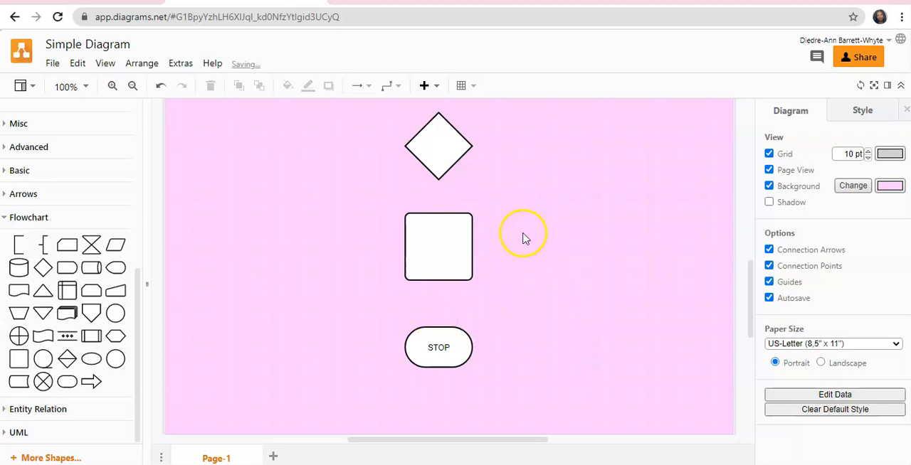
Delete the Process shape directly beneath the START Terminator.
{"action": "scroll", "coordinate": [523, 239], "scroll_direction": "up", "scroll_amount": 3}
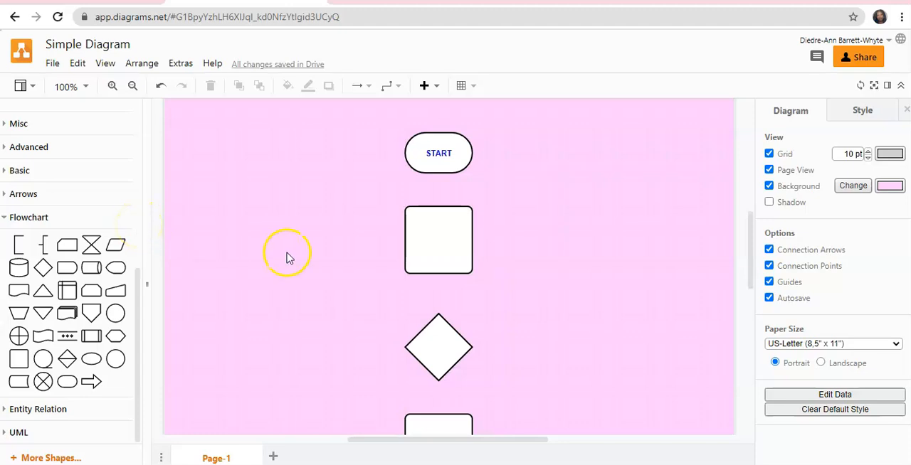
{"action": "mouse_move", "coordinate": [115, 246]}
{"action": "left_click", "coordinate": [115, 246]}
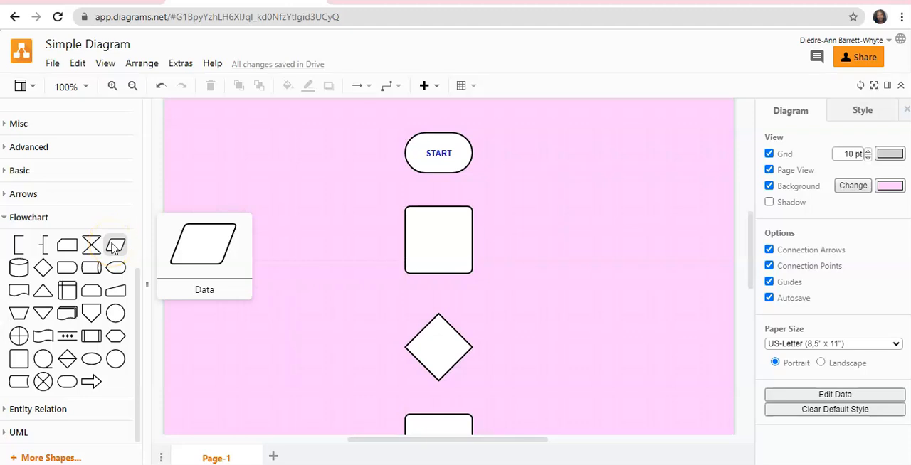
{"action": "scroll", "coordinate": [592, 280], "scroll_direction": "down", "scroll_amount": 2}
{"action": "scroll", "coordinate": [591, 281], "scroll_direction": "up", "scroll_amount": 1}
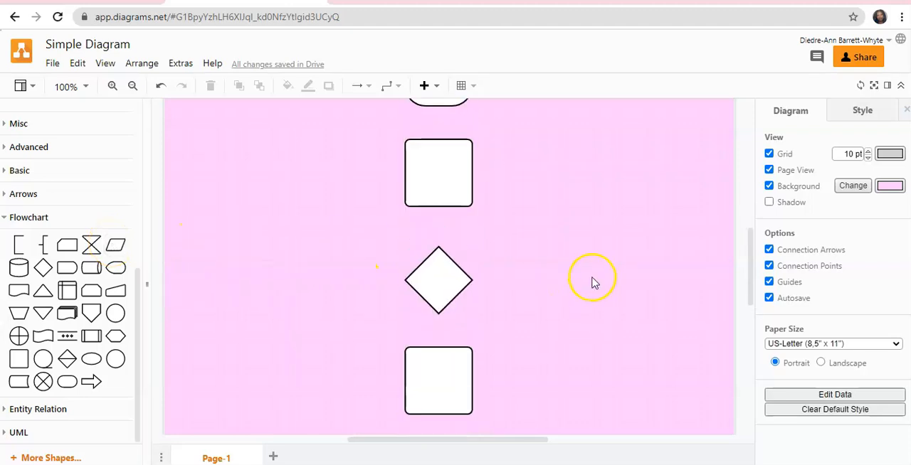
{"action": "left_click", "coordinate": [427, 177]}
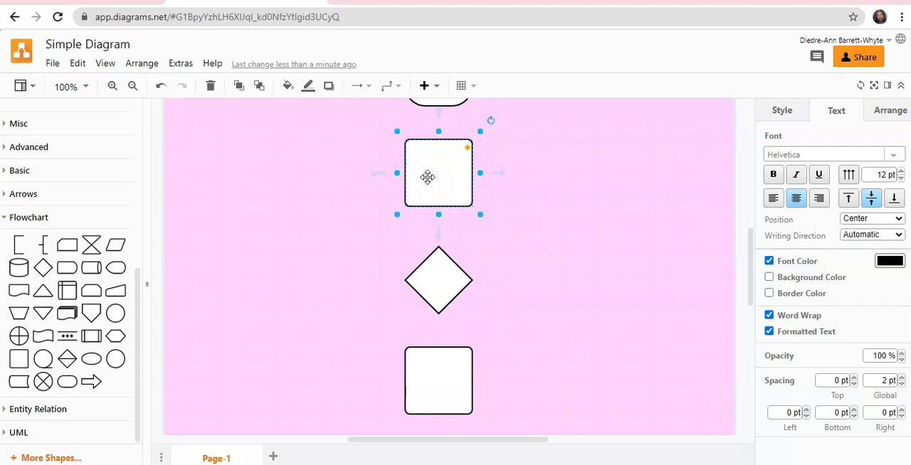
{"action": "key", "text": "Delete"}
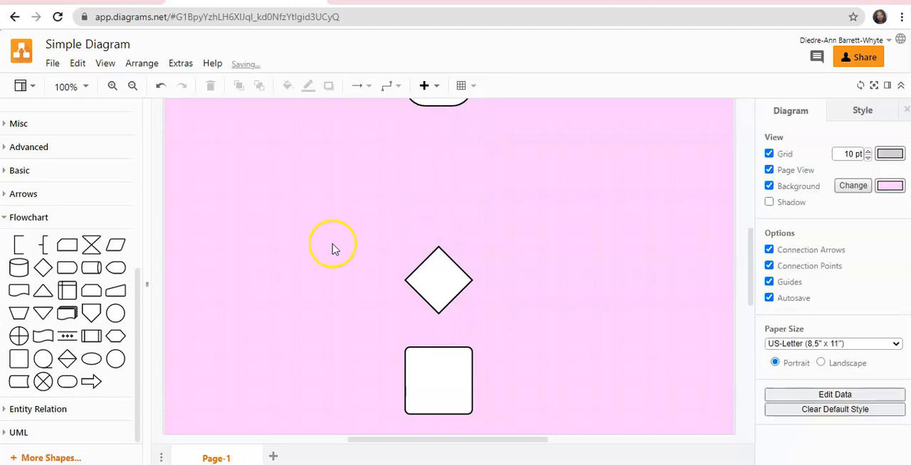
Insert a Data parallelogram between the START Terminator and the Decision diamond, and widen it so it is centred in the column.
{"action": "left_click", "coordinate": [113, 245]}
{"action": "left_click_drag", "start_coordinate": [445, 277], "coordinate": [512, 187]}
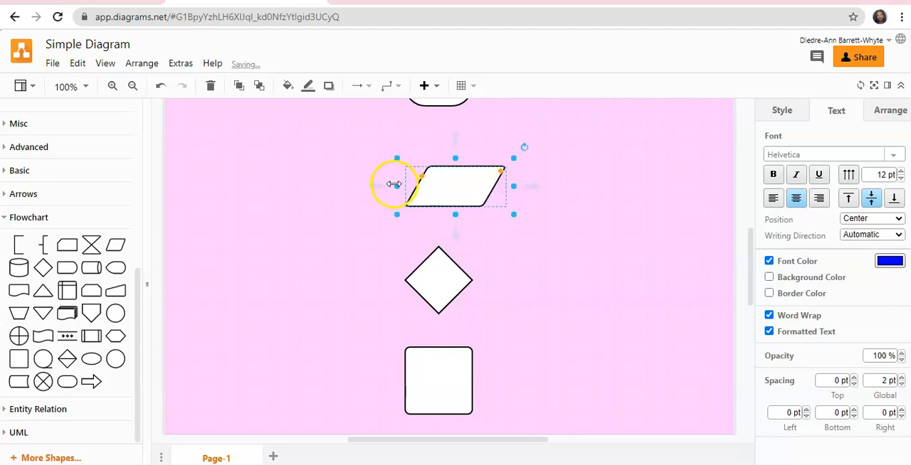
{"action": "left_click_drag", "start_coordinate": [393, 183], "coordinate": [361, 184]}
{"action": "left_click", "coordinate": [626, 223]}
{"action": "scroll", "coordinate": [626, 222], "scroll_direction": "up", "scroll_amount": 2}
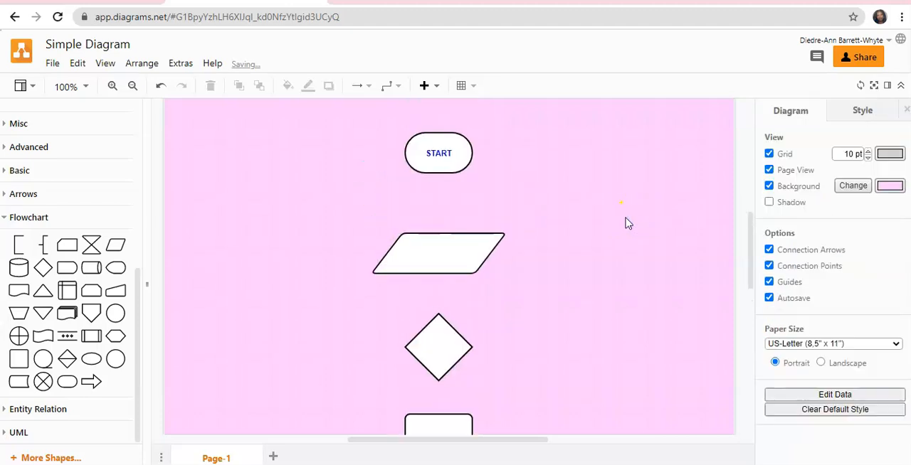
Connect the bottom of the START Terminator to the top of the Data parallelogram with an arrow.
{"action": "scroll", "coordinate": [617, 232], "scroll_direction": "down", "scroll_amount": 6}
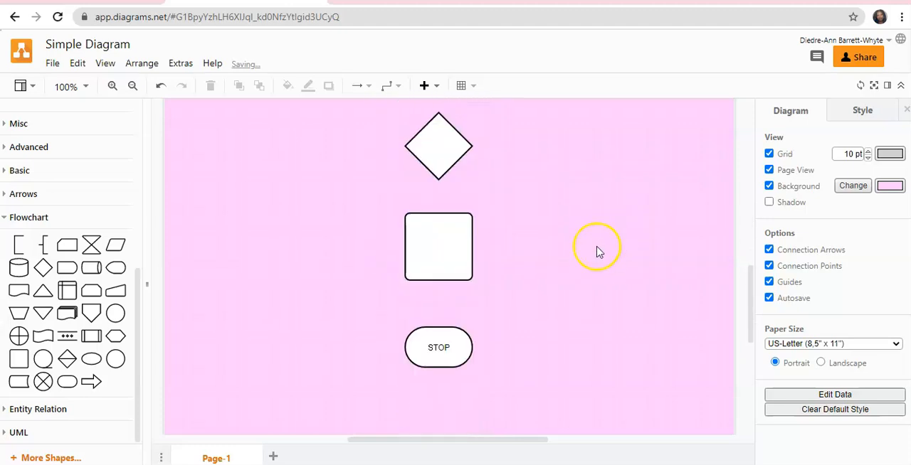
{"action": "scroll", "coordinate": [599, 250], "scroll_direction": "up", "scroll_amount": 8}
{"action": "scroll", "coordinate": [598, 252], "scroll_direction": "down", "scroll_amount": 3}
{"action": "scroll", "coordinate": [597, 244], "scroll_direction": "down", "scroll_amount": 2}
{"action": "scroll", "coordinate": [598, 243], "scroll_direction": "up", "scroll_amount": 2}
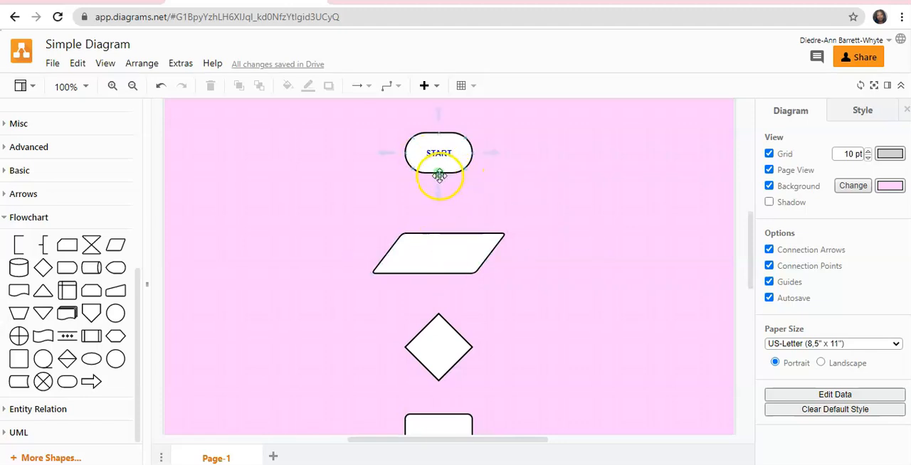
{"action": "left_click_drag", "start_coordinate": [440, 178], "coordinate": [439, 234]}
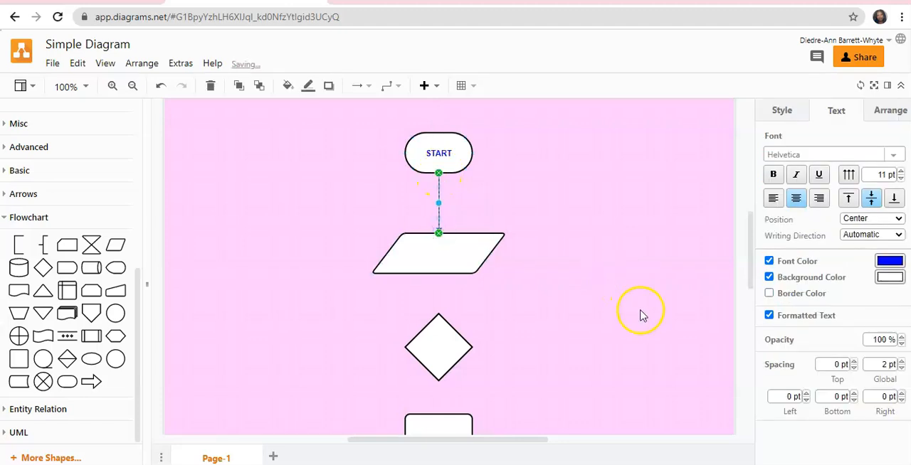
{"action": "left_click", "coordinate": [604, 295]}
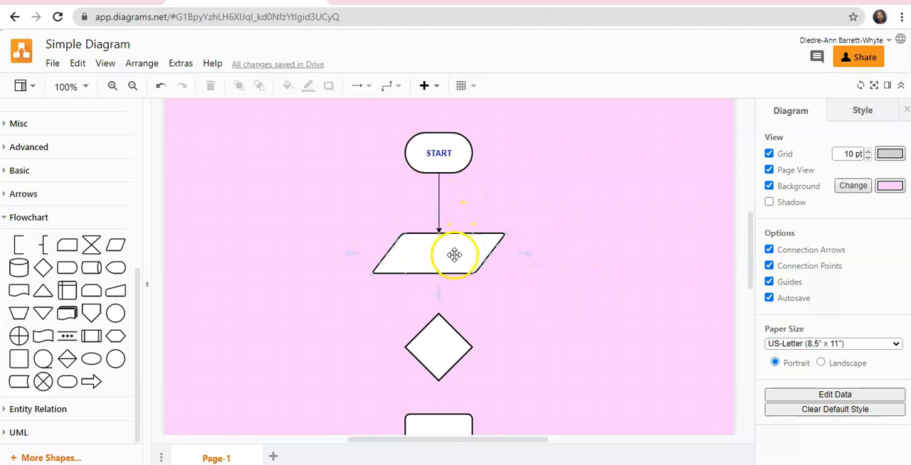
Connect the bottom of the Data parallelogram to the top of the Decision diamond with an arrow.
{"action": "scroll", "coordinate": [455, 252], "scroll_direction": "down", "scroll_amount": 1}
{"action": "scroll", "coordinate": [456, 214], "scroll_direction": "down", "scroll_amount": 2}
{"action": "scroll", "coordinate": [454, 215], "scroll_direction": "up", "scroll_amount": 2}
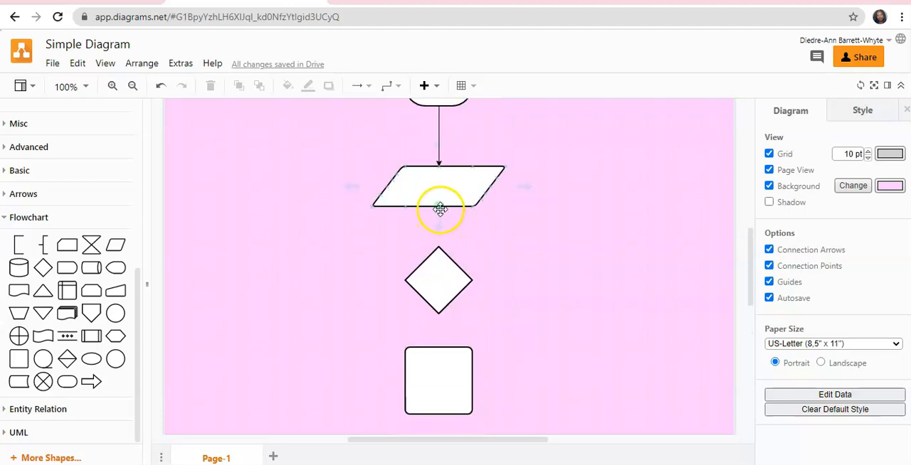
{"action": "left_click_drag", "start_coordinate": [440, 208], "coordinate": [439, 249]}
{"action": "left_click", "coordinate": [602, 309]}
Draw connecting arrows from the Decision diamond down to the Process shape and from the Process shape down to the STOP Terminator.
{"action": "scroll", "coordinate": [498, 270], "scroll_direction": "down", "scroll_amount": 1}
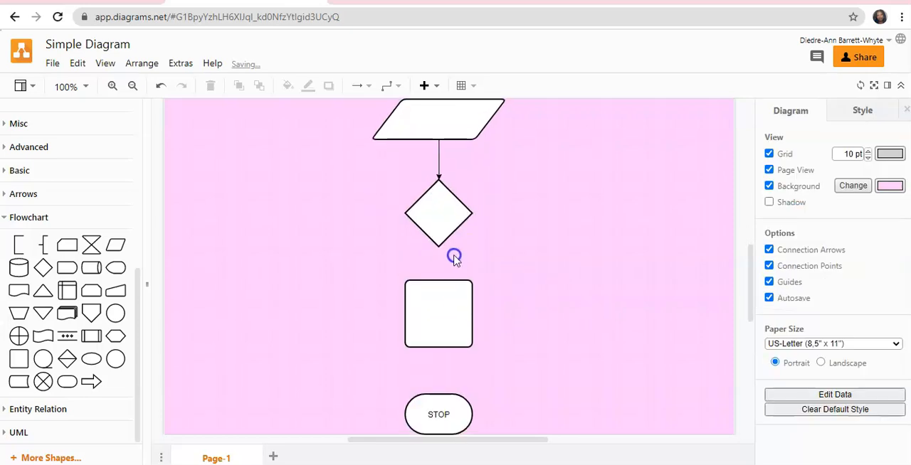
{"action": "left_click_drag", "start_coordinate": [439, 244], "coordinate": [439, 281]}
{"action": "left_click_drag", "start_coordinate": [438, 348], "coordinate": [437, 394]}
{"action": "left_click", "coordinate": [627, 369]}
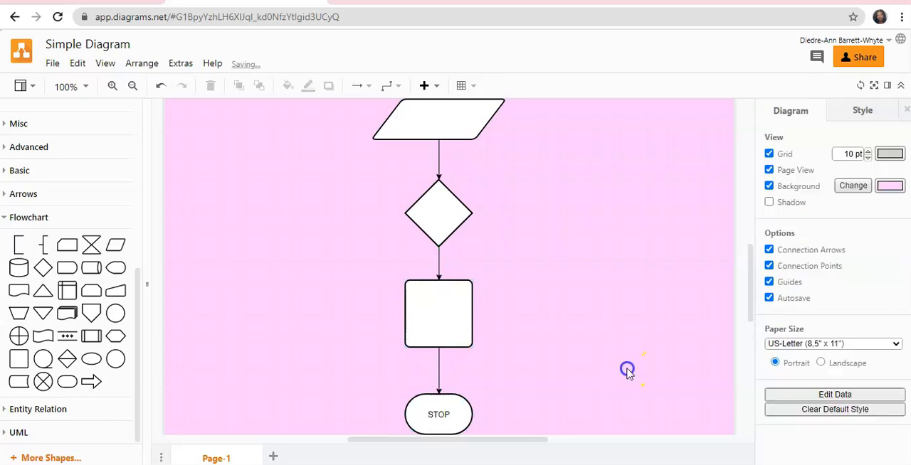
Draw a short horizontal arrow out of the Decision diamond's right corner, leaving its end unattached.
{"action": "mouse_move", "coordinate": [421, 220]}
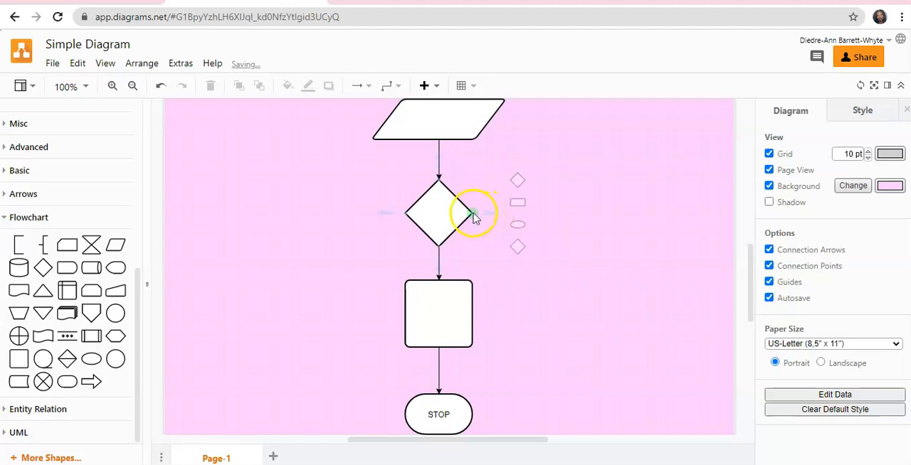
{"action": "left_click_drag", "start_coordinate": [473, 214], "coordinate": [531, 214]}
{"action": "left_click", "coordinate": [552, 246]}
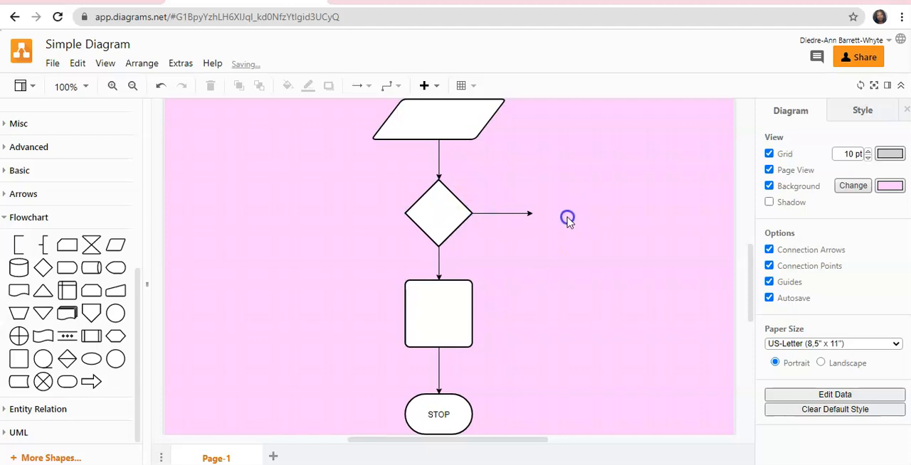
{"action": "scroll", "coordinate": [582, 223], "scroll_direction": "up", "scroll_amount": 2}
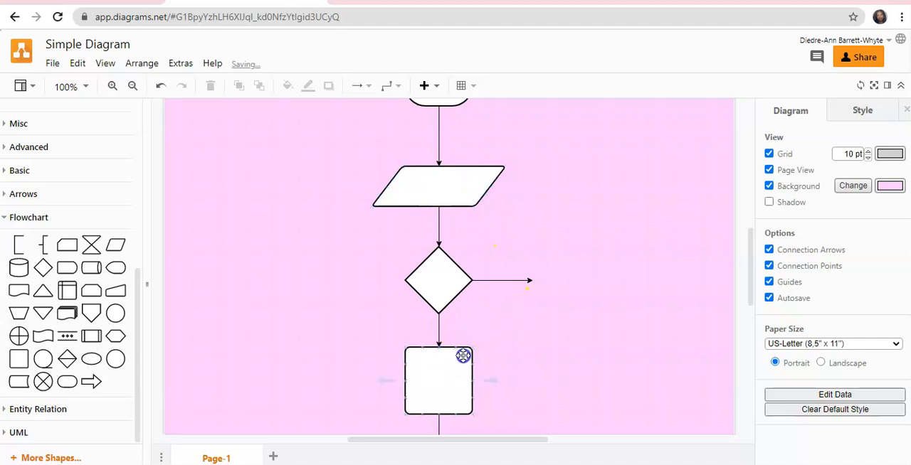
{"action": "scroll", "coordinate": [463, 353], "scroll_direction": "down", "scroll_amount": 2}
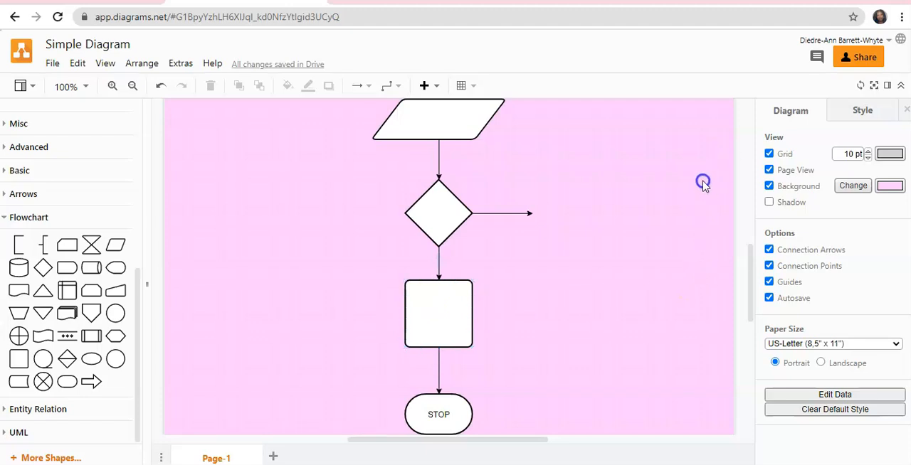
{"action": "left_click", "coordinate": [861, 110]}
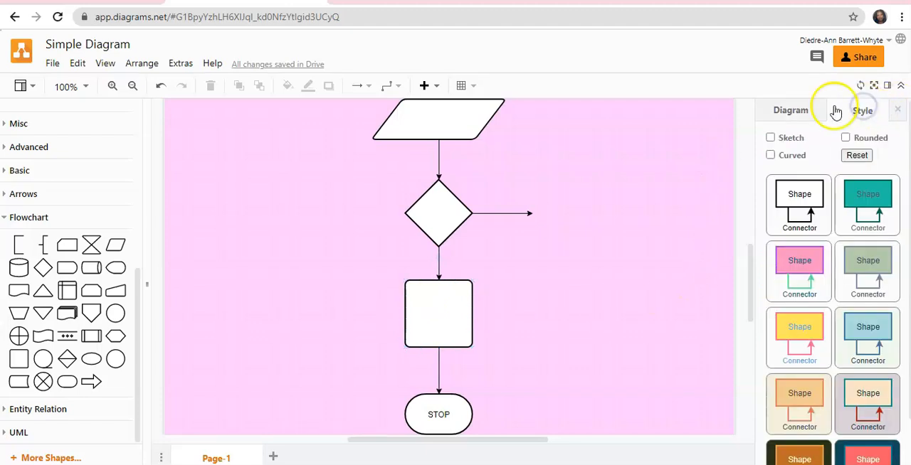
{"action": "left_click", "coordinate": [783, 114]}
{"action": "scroll", "coordinate": [637, 160], "scroll_direction": "up", "scroll_amount": 1}
{"action": "scroll", "coordinate": [619, 174], "scroll_direction": "down", "scroll_amount": 1}
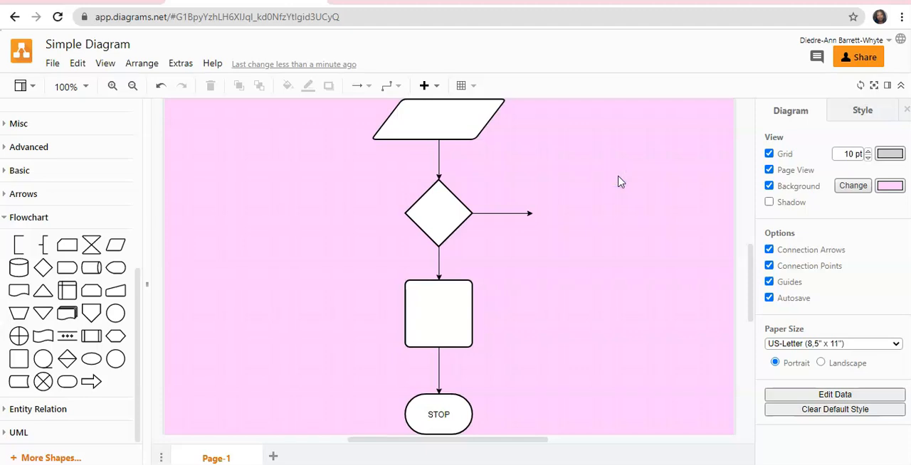
Try adding a connected rectangle to the right of the Data parallelogram and undo the addition.
{"action": "scroll", "coordinate": [477, 228], "scroll_direction": "up", "scroll_amount": 2}
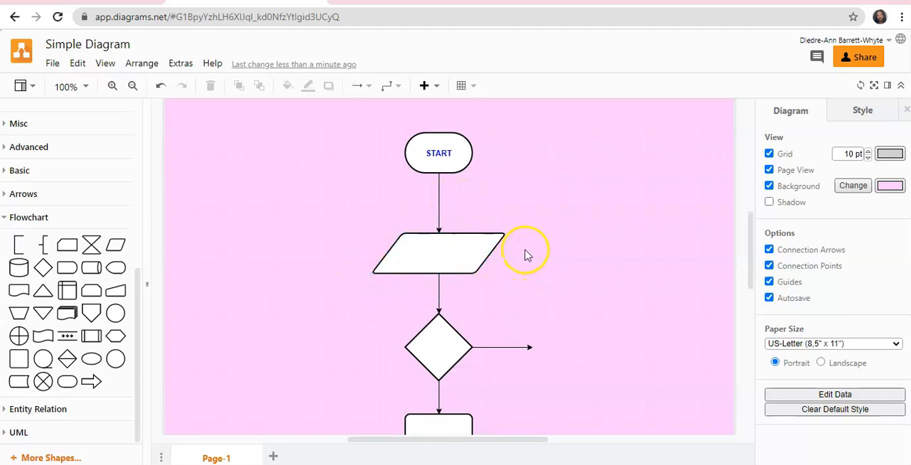
{"action": "mouse_move", "coordinate": [523, 259]}
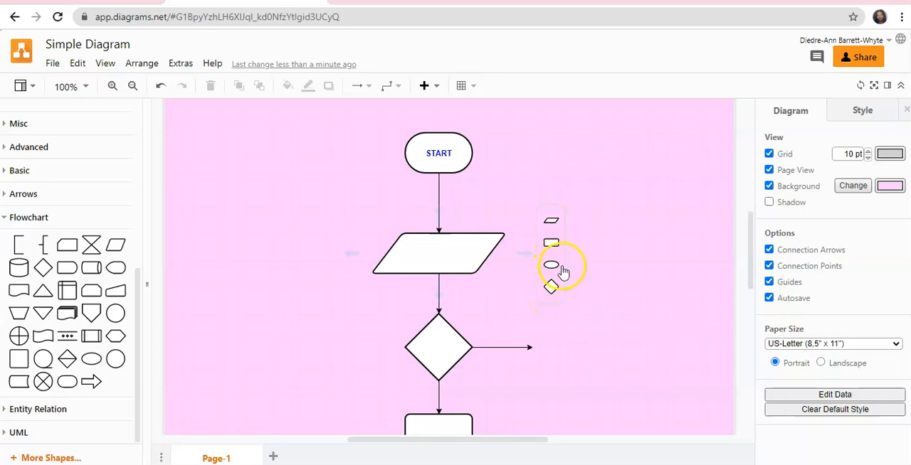
{"action": "left_click", "coordinate": [553, 246]}
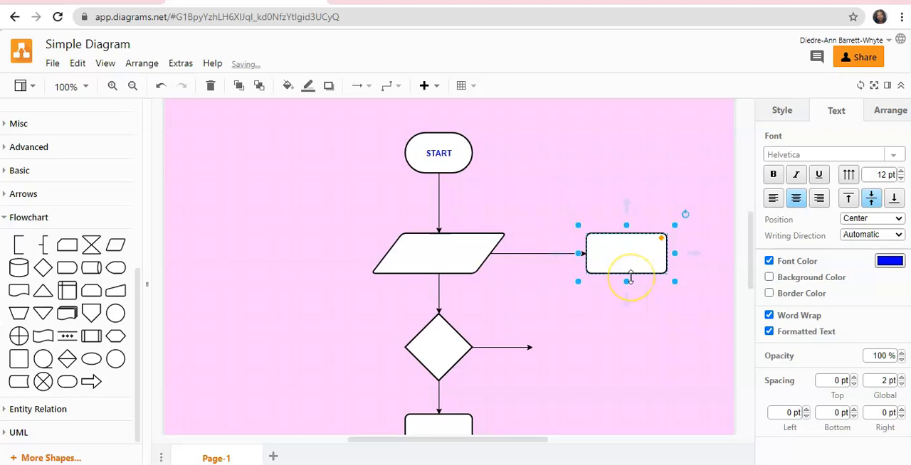
{"action": "key", "text": "ctrl+z"}
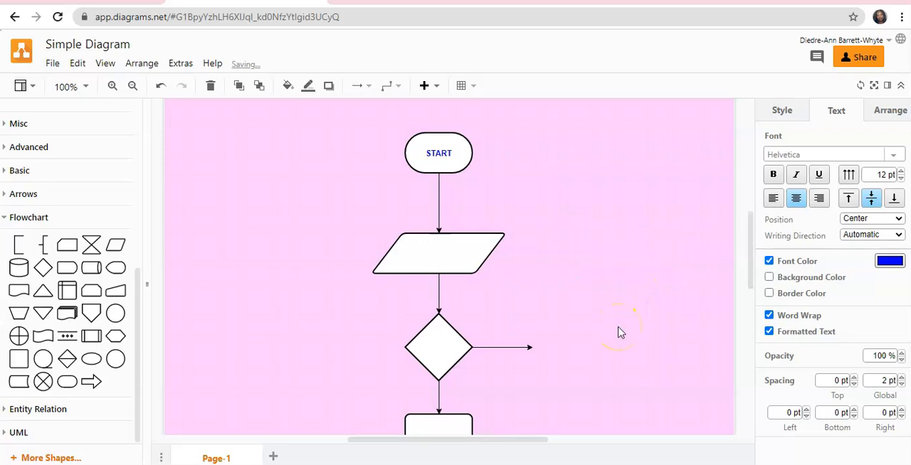
Turn off the page's background colour.
{"action": "scroll", "coordinate": [601, 316], "scroll_direction": "down", "scroll_amount": 2}
{"action": "scroll", "coordinate": [556, 278], "scroll_direction": "up", "scroll_amount": 1}
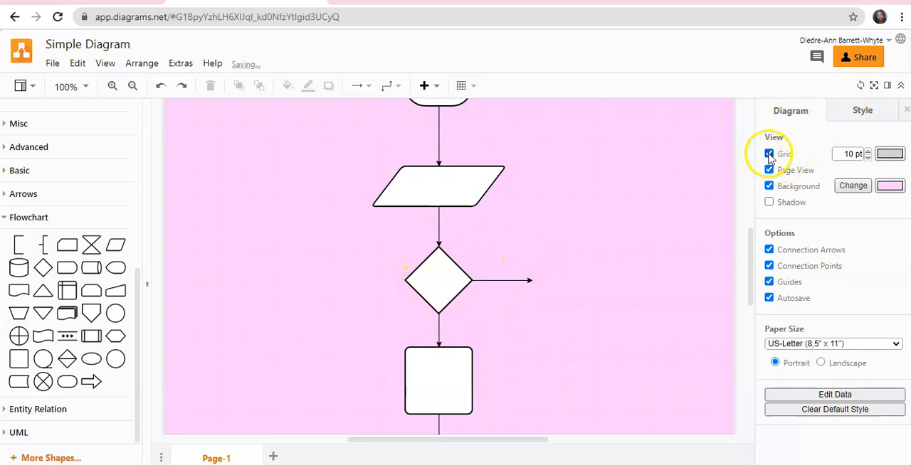
{"action": "left_click", "coordinate": [769, 187]}
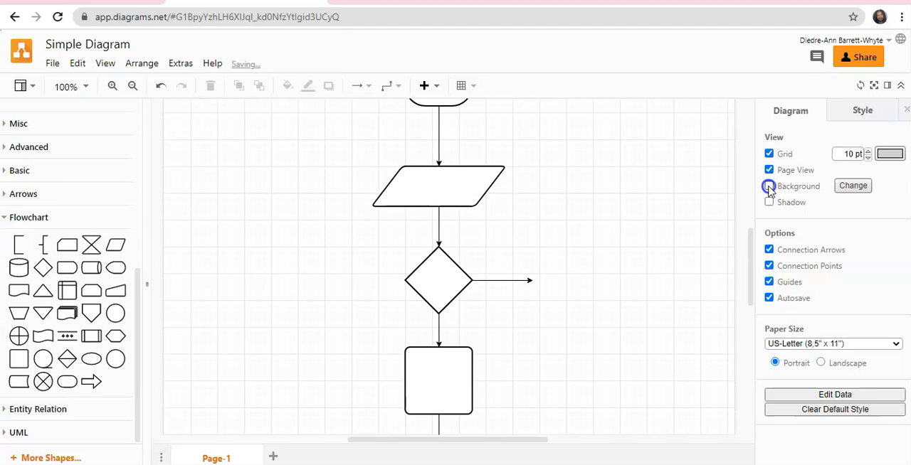
Add a rectangle to the right of the Decision diamond, positioned at the end of the diamond's horizontal arrow.
{"action": "scroll", "coordinate": [516, 228], "scroll_direction": "up", "scroll_amount": 3}
{"action": "scroll", "coordinate": [548, 228], "scroll_direction": "down", "scroll_amount": 3}
{"action": "mouse_move", "coordinate": [497, 288]}
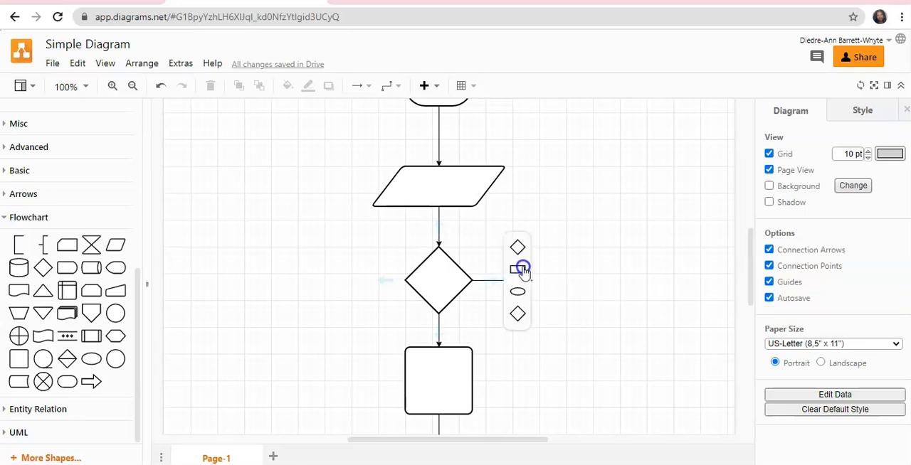
{"action": "left_click", "coordinate": [520, 270]}
{"action": "left_click_drag", "start_coordinate": [581, 282], "coordinate": [593, 282]}
{"action": "left_click", "coordinate": [677, 356]}
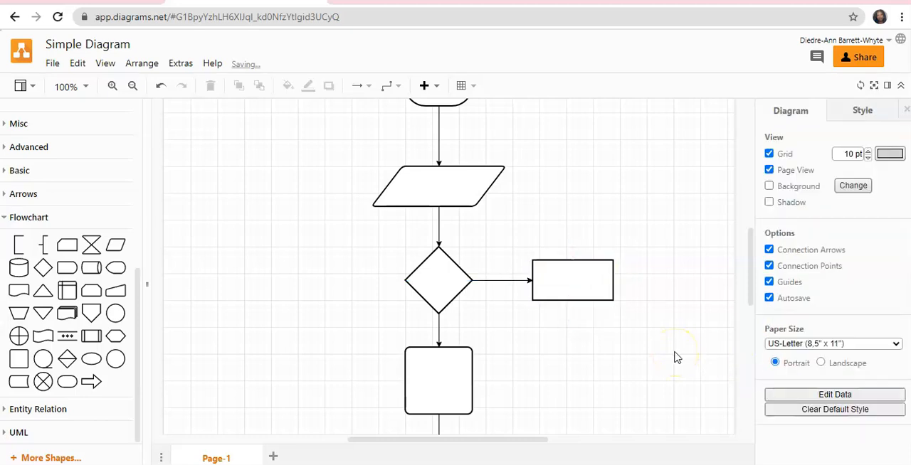
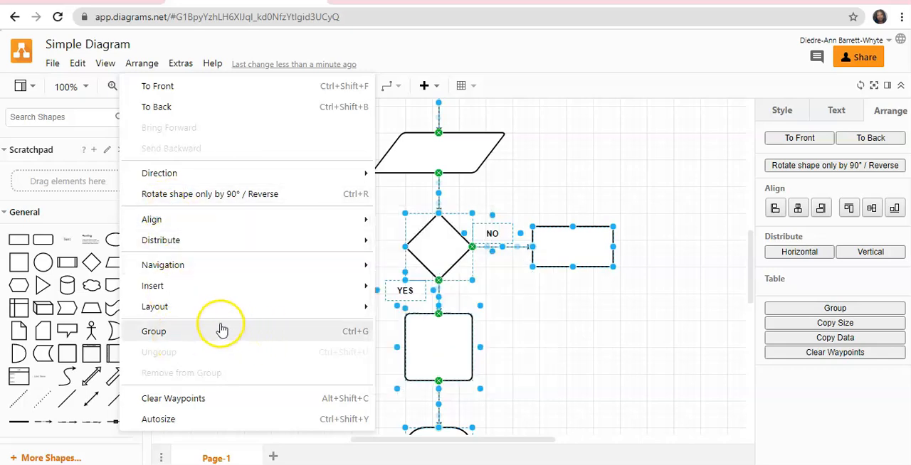
Group all the flowchart shapes, arrows and labels, and undo the grouping.
{"action": "left_click", "coordinate": [694, 299]}
{"action": "scroll", "coordinate": [388, 151], "scroll_direction": "up", "scroll_amount": 5}
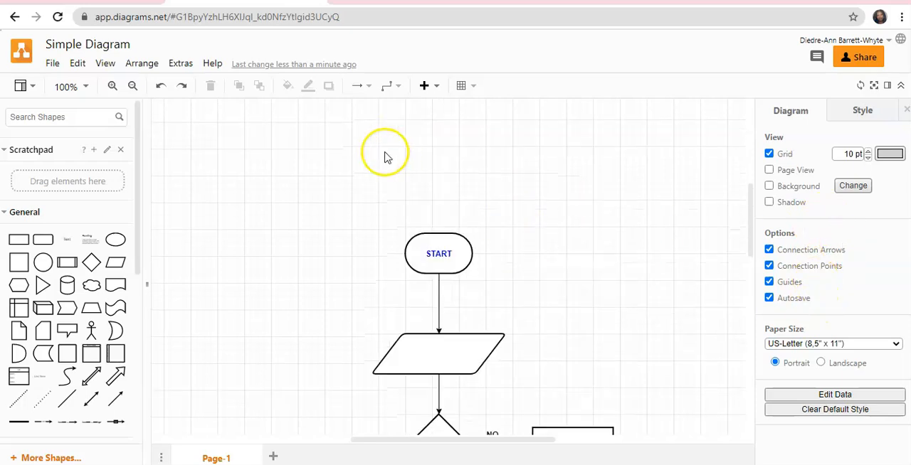
{"action": "left_click_drag", "start_coordinate": [352, 207], "coordinate": [635, 307]}
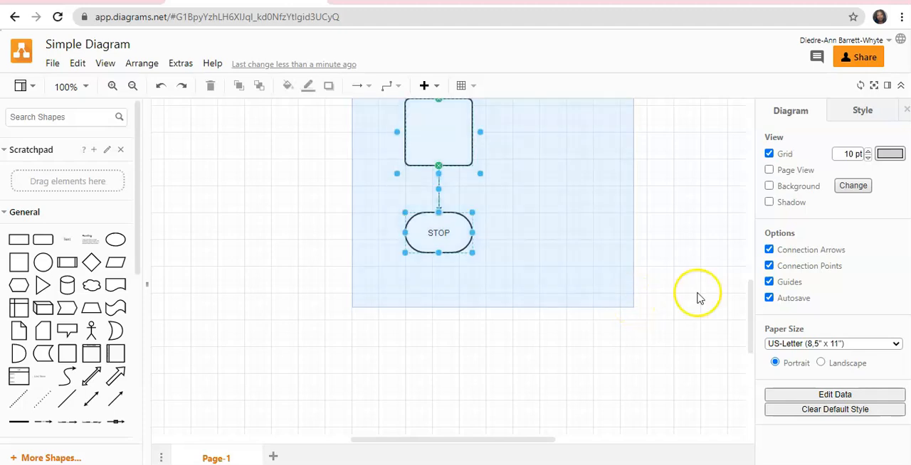
{"action": "left_click", "coordinate": [836, 310]}
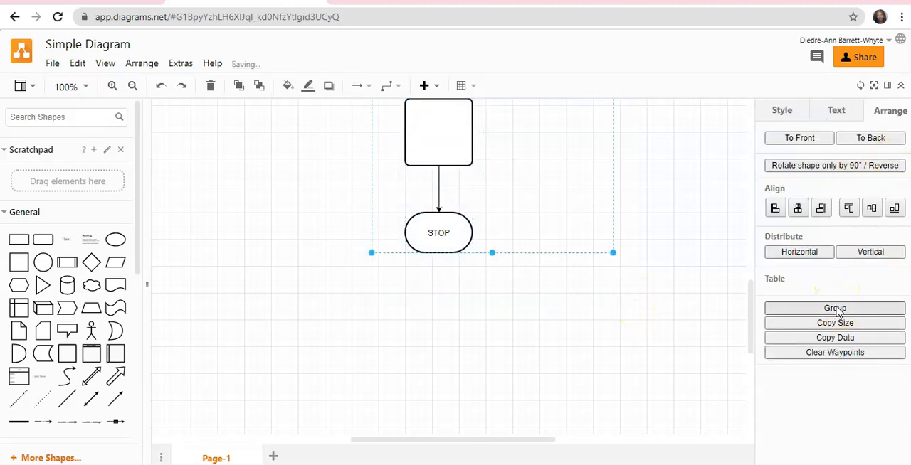
{"action": "scroll", "coordinate": [631, 234], "scroll_direction": "up", "scroll_amount": 5}
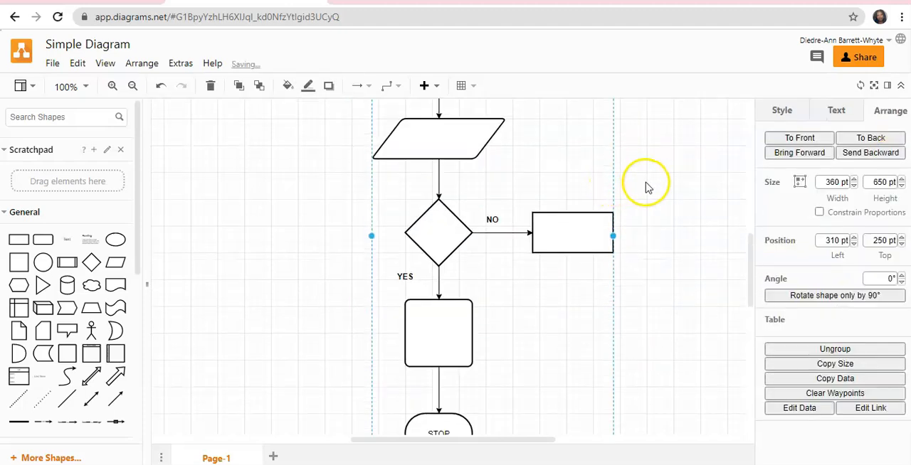
{"action": "scroll", "coordinate": [646, 187], "scroll_direction": "up", "scroll_amount": 4}
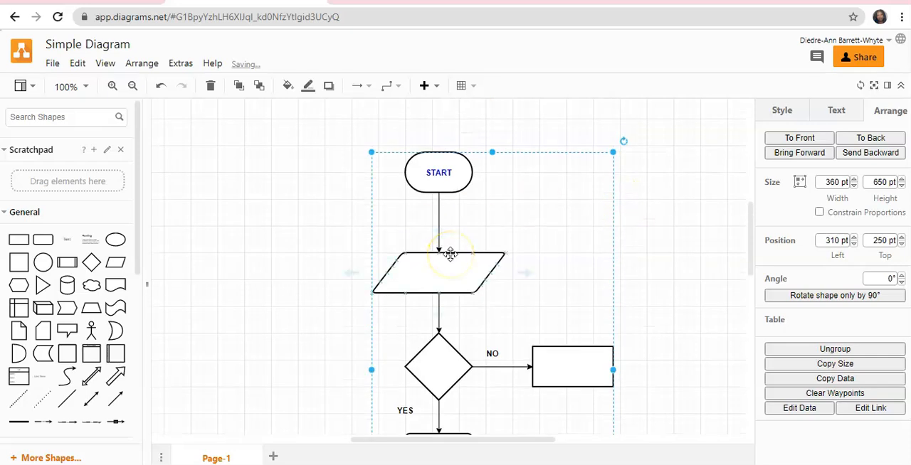
{"action": "key", "text": "ctrl+z"}
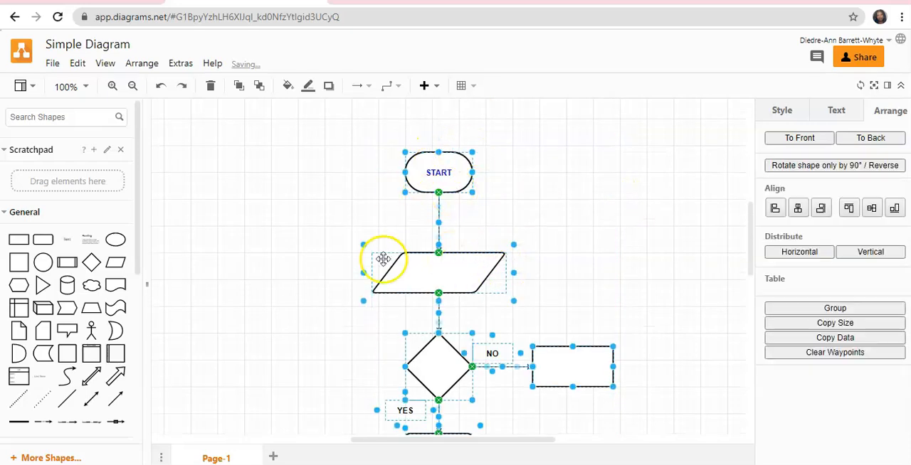
Group all the selected flowchart shapes, arrows and labels into one object and clear the selection.
{"action": "scroll", "coordinate": [504, 372], "scroll_direction": "down", "scroll_amount": 1}
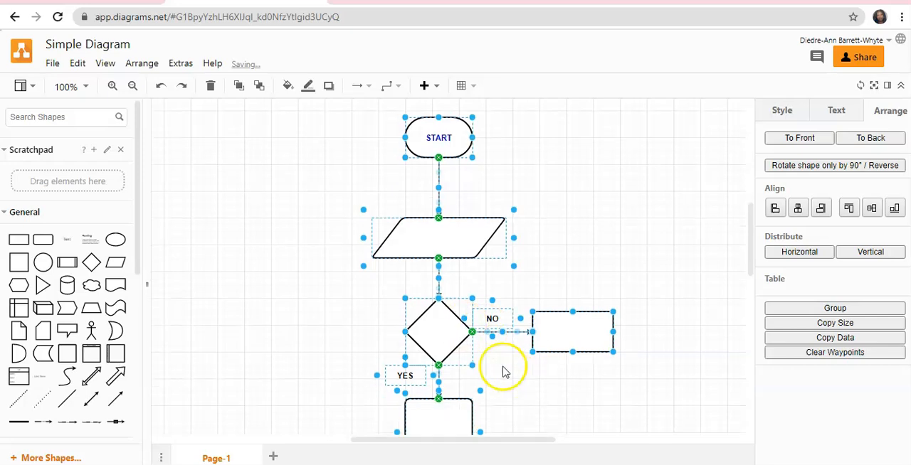
{"action": "scroll", "coordinate": [504, 372], "scroll_direction": "down", "scroll_amount": 3}
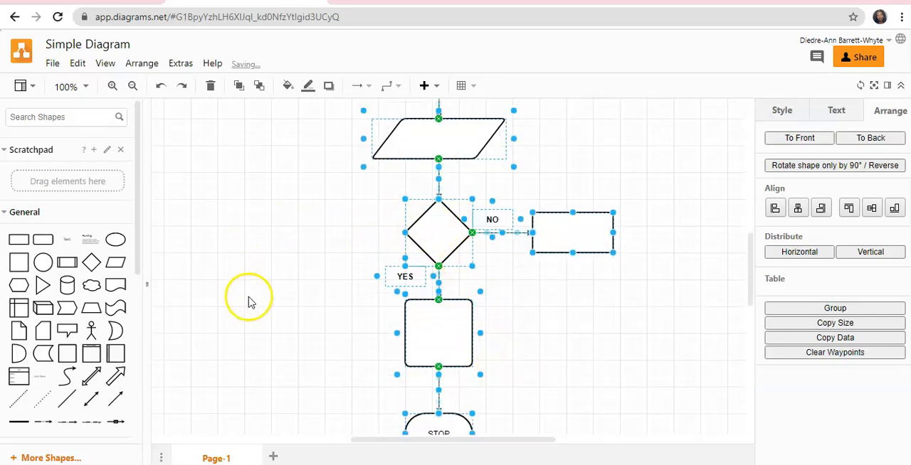
{"action": "scroll", "coordinate": [569, 281], "scroll_direction": "up", "scroll_amount": 2}
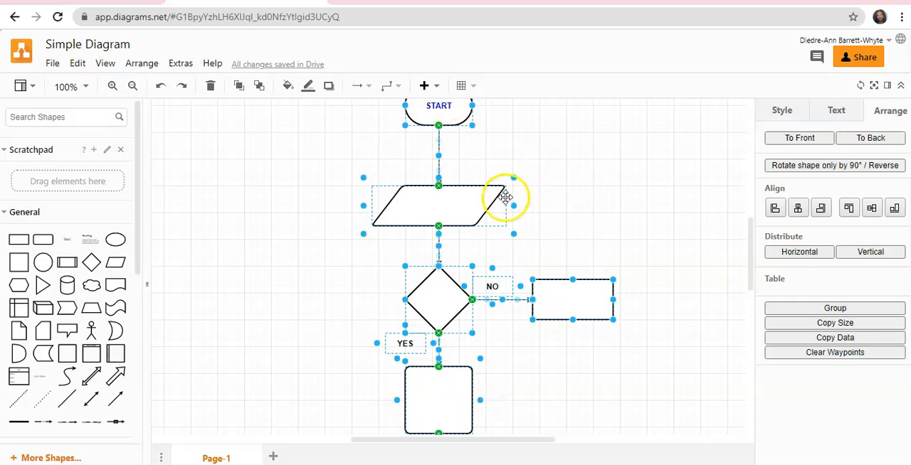
{"action": "left_click", "coordinate": [835, 309]}
{"action": "scroll", "coordinate": [665, 279], "scroll_direction": "up", "scroll_amount": 5}
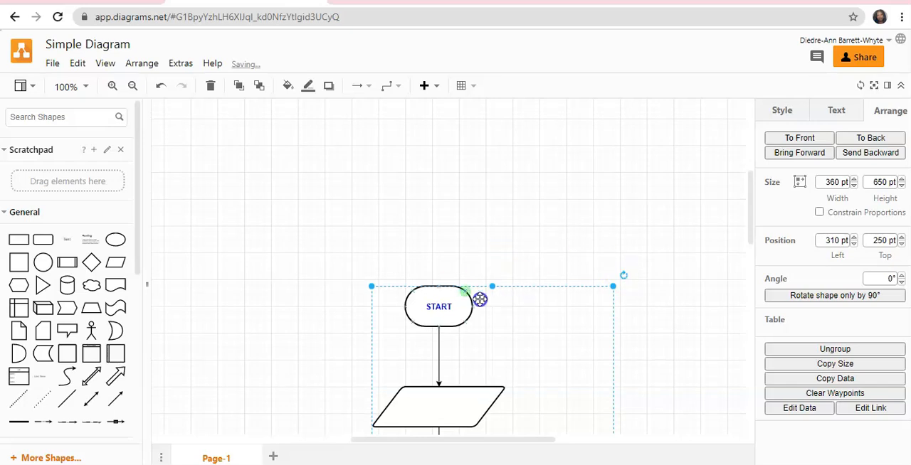
{"action": "scroll", "coordinate": [624, 298], "scroll_direction": "down", "scroll_amount": 10}
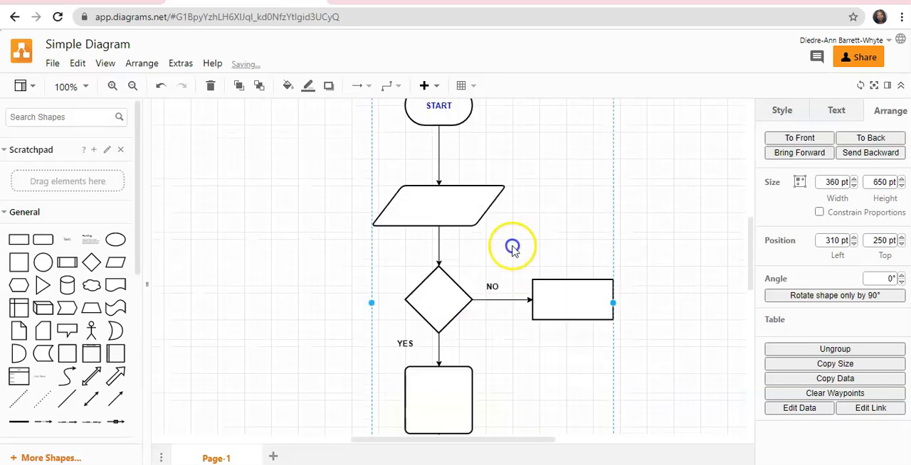
{"action": "scroll", "coordinate": [487, 263], "scroll_direction": "up", "scroll_amount": 6}
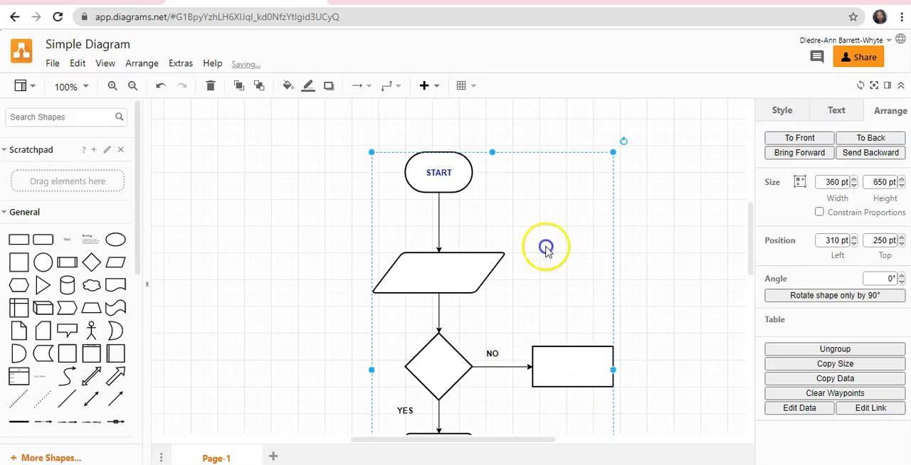
{"action": "left_click", "coordinate": [683, 250]}
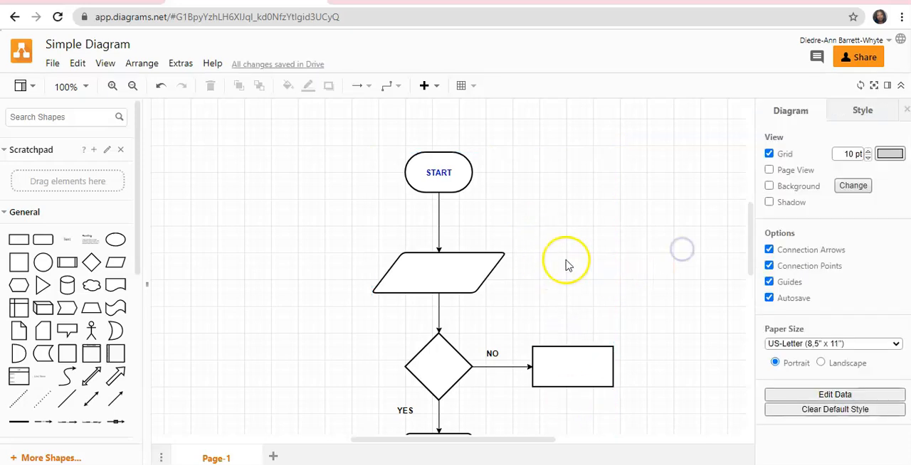
Move the grouped flowchart up and to the left, to 280 pt left and 210 pt top.
{"action": "left_click_drag", "start_coordinate": [541, 281], "coordinate": [478, 259]}
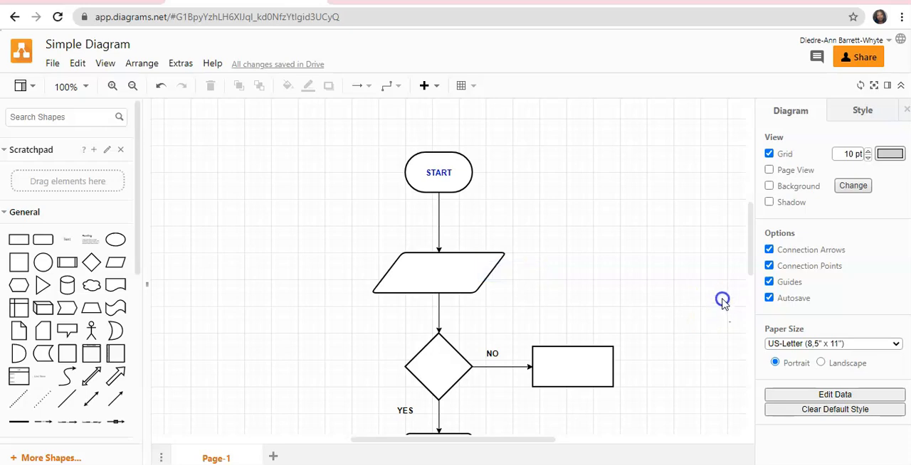
{"action": "scroll", "coordinate": [708, 294], "scroll_direction": "down", "scroll_amount": 6}
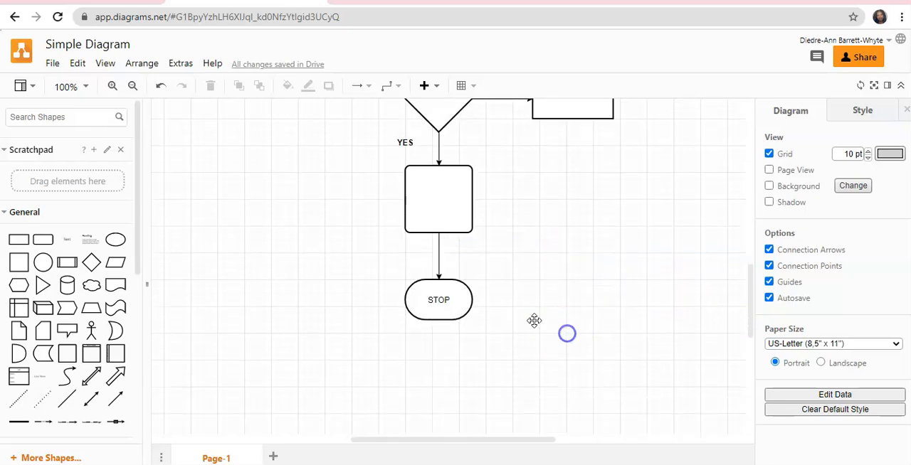
{"action": "scroll", "coordinate": [533, 320], "scroll_direction": "up", "scroll_amount": 6}
{"action": "left_click", "coordinate": [462, 269]}
{"action": "left_click_drag", "start_coordinate": [462, 269], "coordinate": [439, 247]}
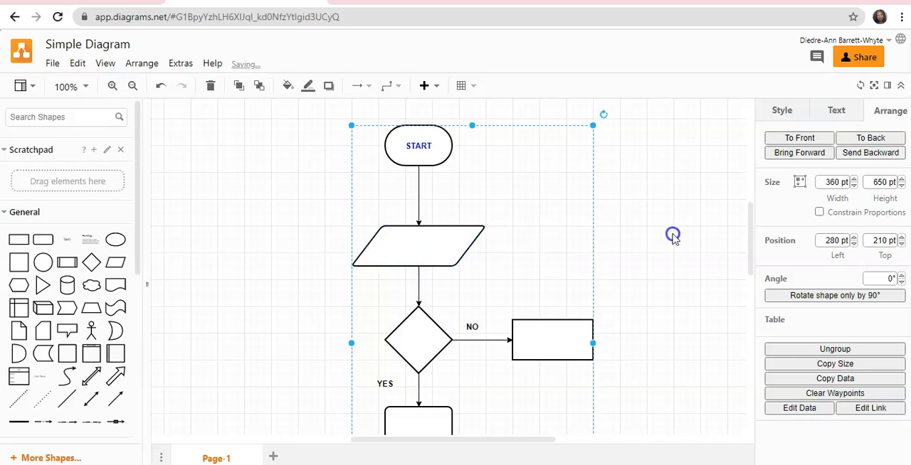
{"action": "left_click", "coordinate": [648, 233]}
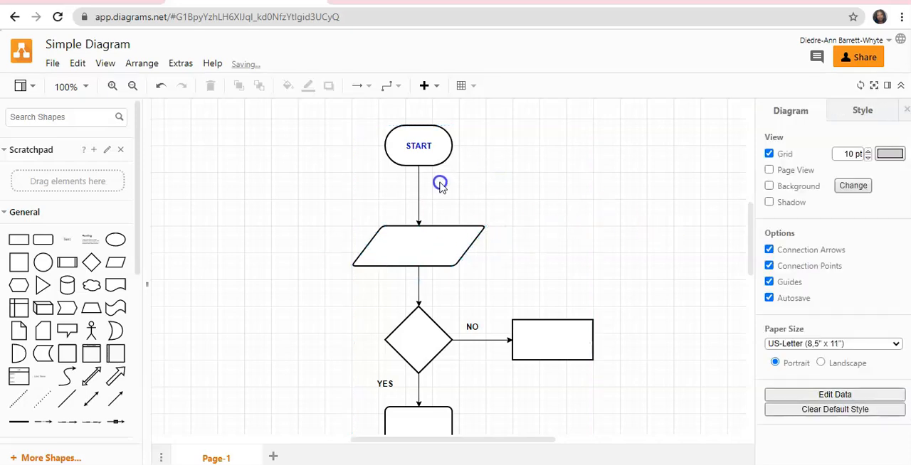
Ungroup the flowchart into its individual shapes and clear the selection.
{"action": "left_click", "coordinate": [430, 253]}
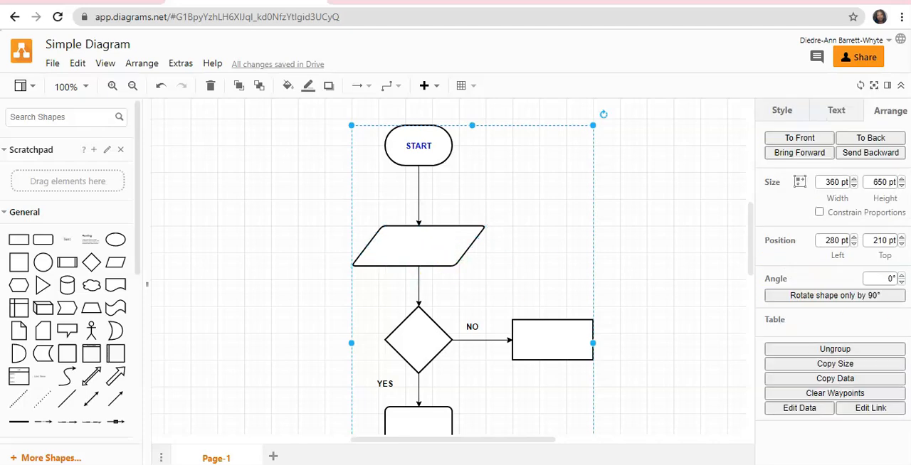
{"action": "left_click", "coordinate": [828, 349]}
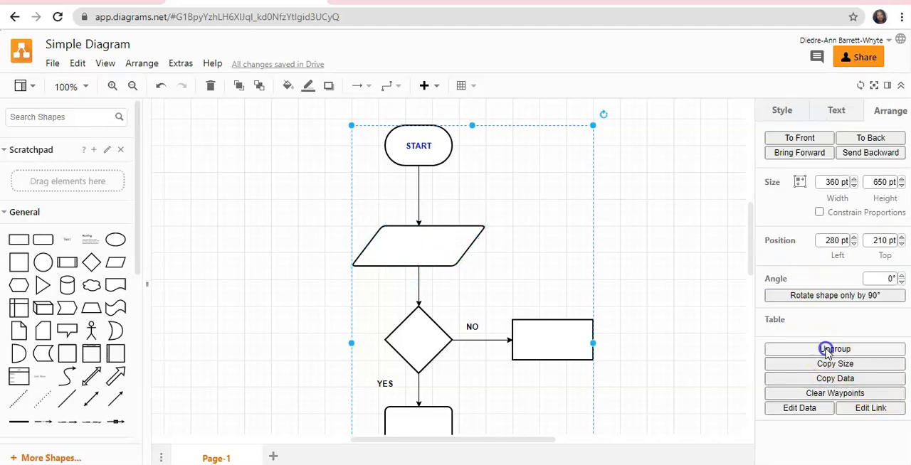
{"action": "left_click", "coordinate": [647, 255]}
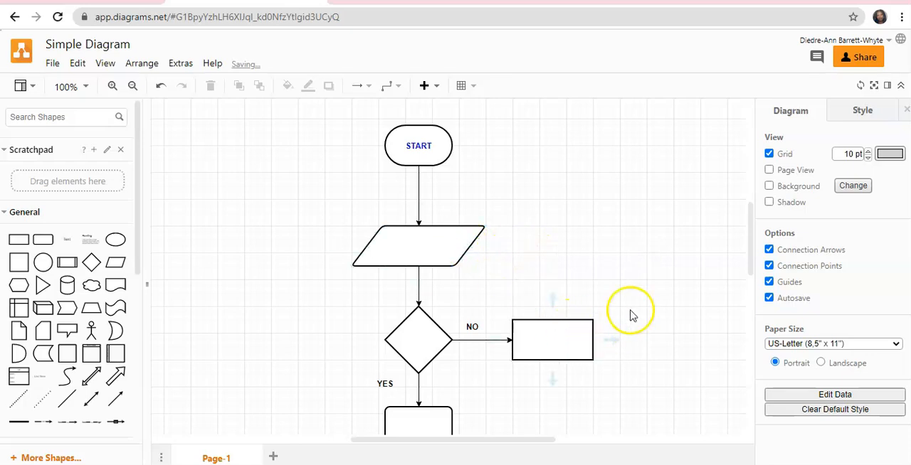
Try widening the Process square between the Decision diamond and STOP to 120 pt.
{"action": "scroll", "coordinate": [631, 315], "scroll_direction": "down", "scroll_amount": 2}
{"action": "left_click", "coordinate": [422, 373]}
{"action": "scroll", "coordinate": [422, 373], "scroll_direction": "down", "scroll_amount": 4}
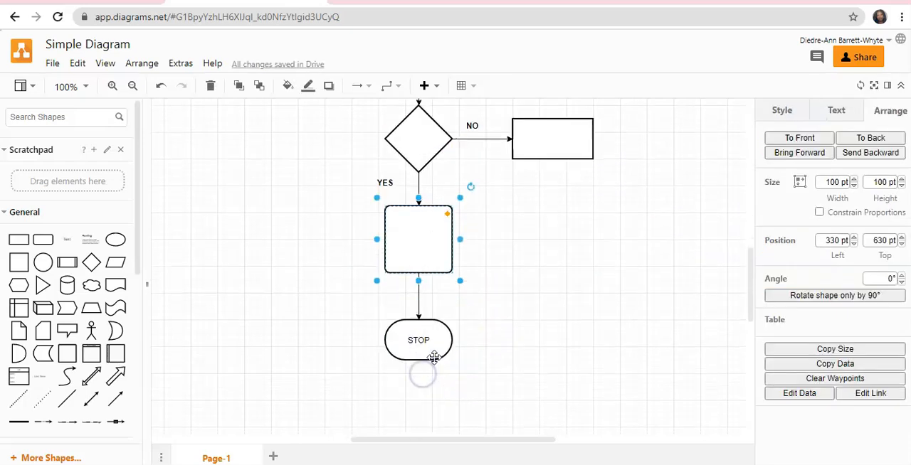
{"action": "left_click_drag", "start_coordinate": [460, 240], "coordinate": [474, 240]}
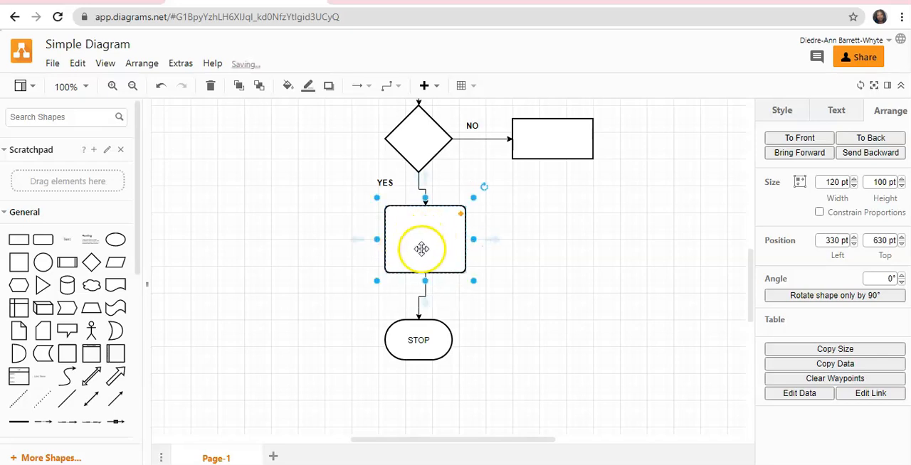
Widen the rectangle on the Decision diamond's NO branch to about 160 pt by extending its right side.
{"action": "left_click", "coordinate": [565, 143]}
{"action": "scroll", "coordinate": [570, 150], "scroll_direction": "up", "scroll_amount": 2}
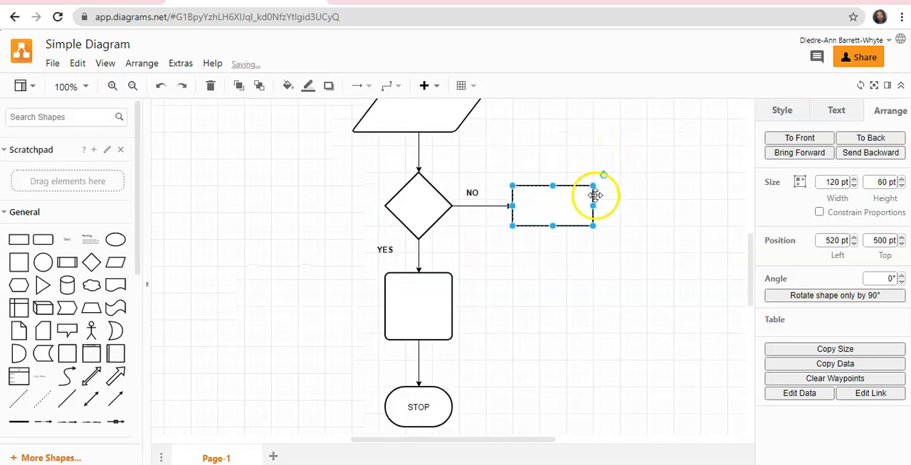
{"action": "left_click_drag", "start_coordinate": [596, 206], "coordinate": [628, 214]}
{"action": "left_click", "coordinate": [605, 289]}
Select the whole flowchart from START to STOP and group it again.
{"action": "scroll", "coordinate": [600, 295], "scroll_direction": "up", "scroll_amount": 6}
{"action": "left_click_drag", "start_coordinate": [327, 127], "coordinate": [659, 285]}
{"action": "left_click", "coordinate": [836, 309]}
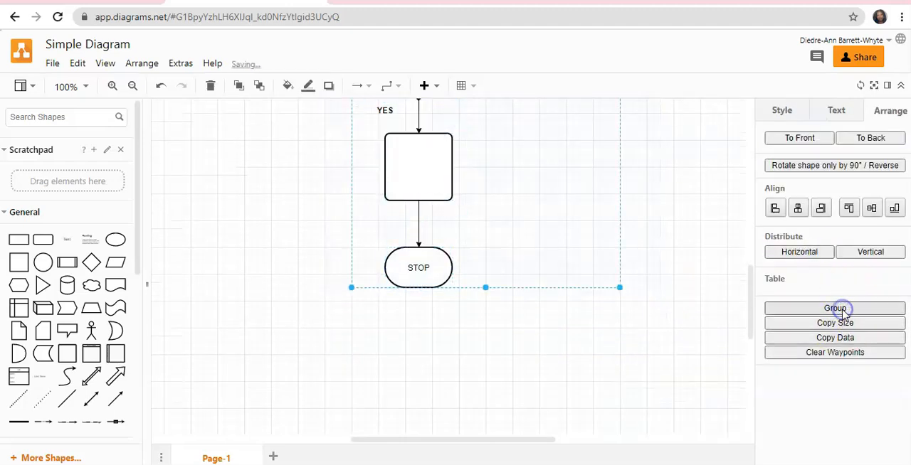
{"action": "left_click", "coordinate": [559, 358]}
Move the regrouped flowchart slightly up and left, to 270 pt left and 200 pt top.
{"action": "scroll", "coordinate": [503, 189], "scroll_direction": "up", "scroll_amount": 2}
{"action": "scroll", "coordinate": [502, 190], "scroll_direction": "up", "scroll_amount": 2}
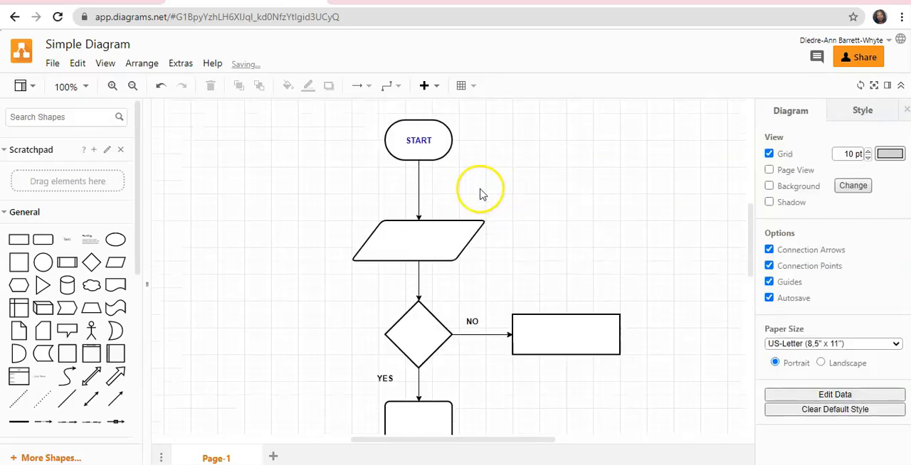
{"action": "mouse_move", "coordinate": [448, 243]}
{"action": "left_mouse_down"}
{"action": "mouse_move", "coordinate": [294, 239]}
{"action": "mouse_move", "coordinate": [443, 246]}
{"action": "mouse_move", "coordinate": [437, 240]}
{"action": "left_mouse_up"}
{"action": "left_click", "coordinate": [703, 217]}
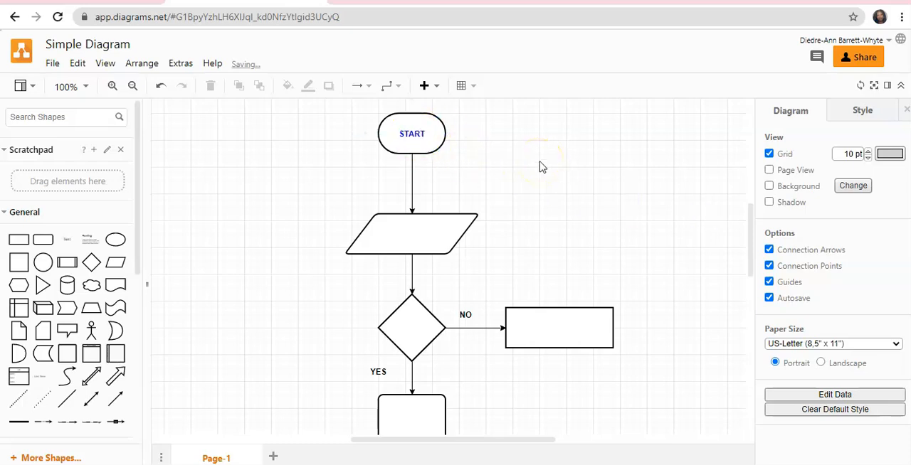
Ungroup the repositioned flowchart and deselect its shapes.
{"action": "left_click", "coordinate": [424, 137]}
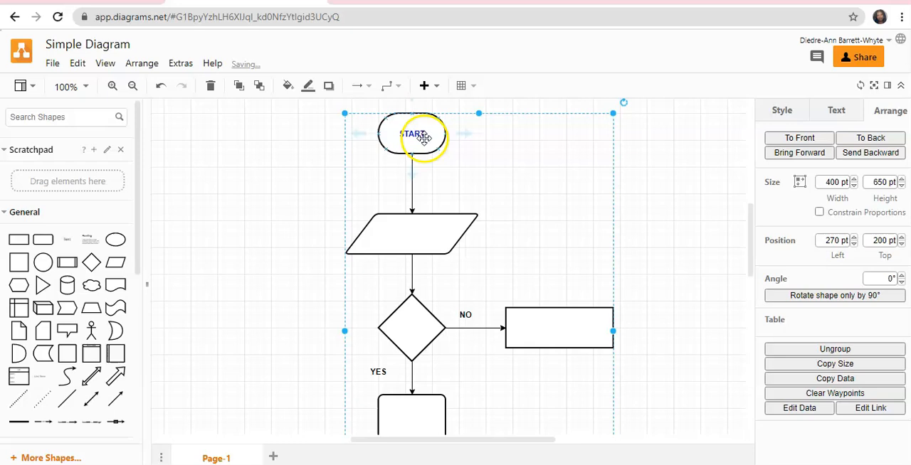
{"action": "left_click", "coordinate": [820, 353]}
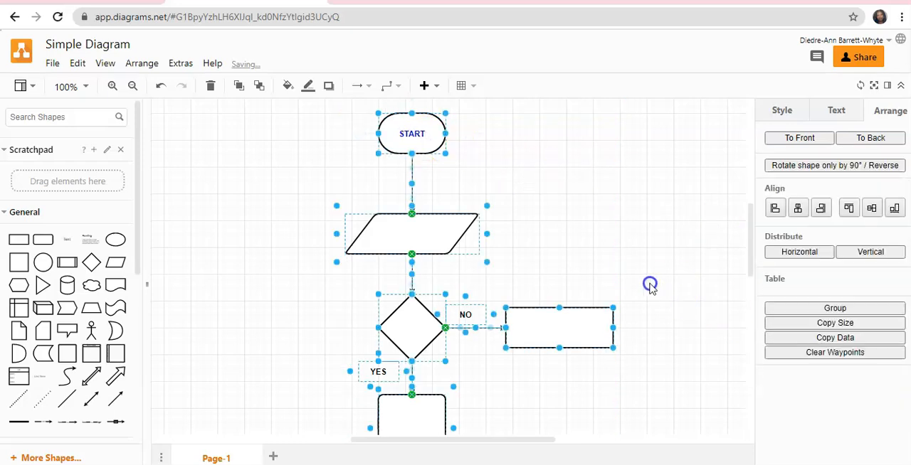
{"action": "left_click", "coordinate": [721, 243]}
Apply the light blue preset style to the START and STOP terminators together.
{"action": "left_click", "coordinate": [409, 136]}
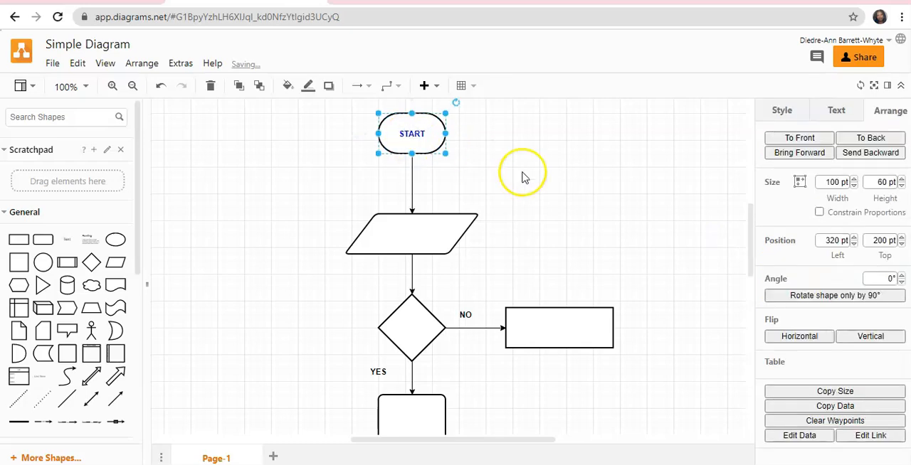
{"action": "scroll", "coordinate": [555, 281], "scroll_direction": "down", "scroll_amount": 1}
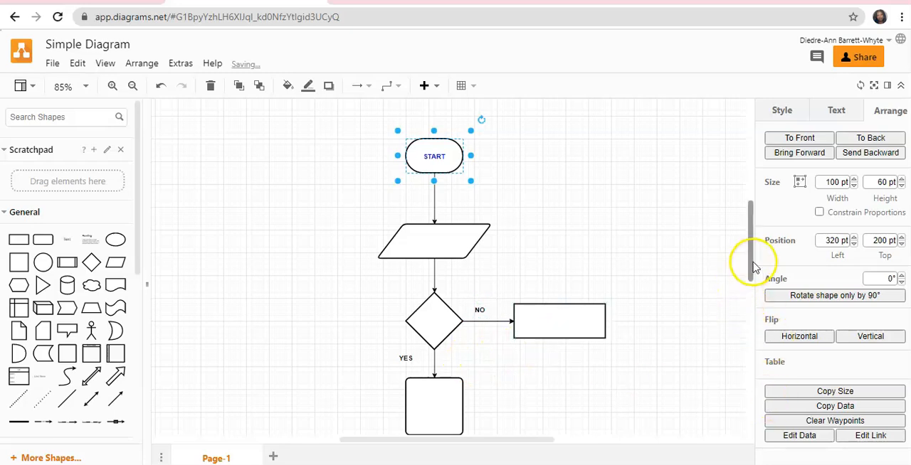
{"action": "left_click_drag", "start_coordinate": [749, 263], "coordinate": [751, 303]}
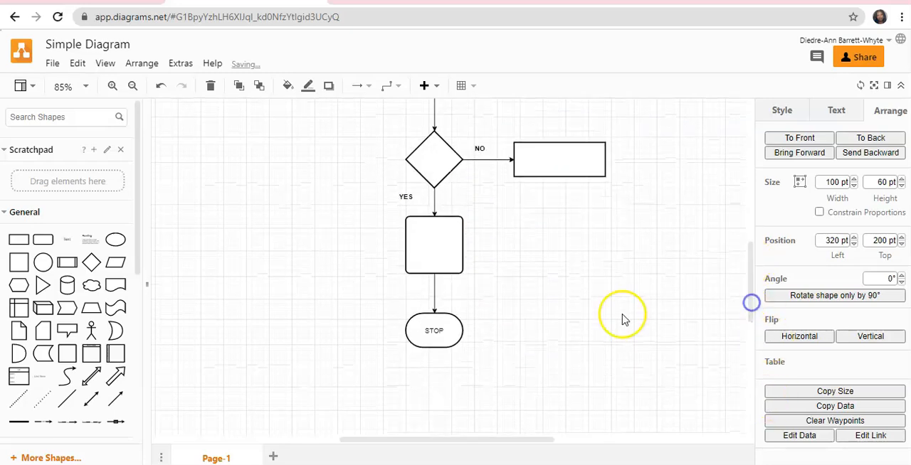
{"action": "left_click", "coordinate": [434, 331], "text": "shift"}
{"action": "scroll", "coordinate": [705, 285], "scroll_direction": "up", "scroll_amount": 5}
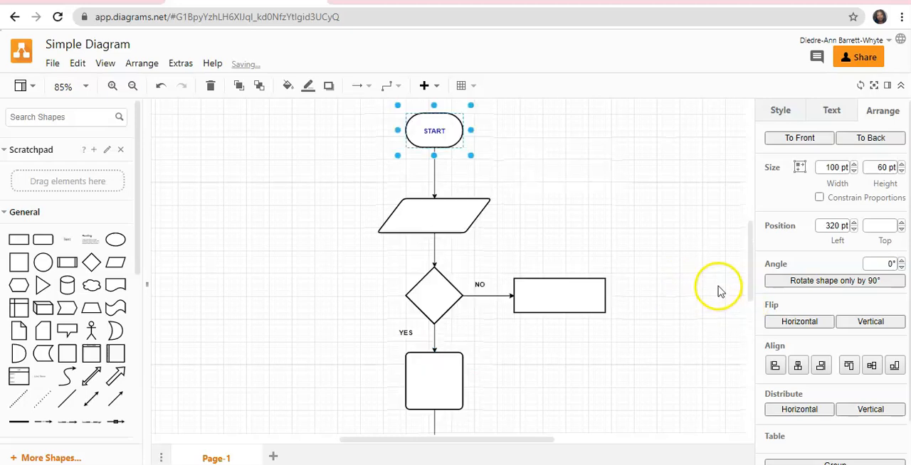
{"action": "left_click", "coordinate": [834, 112]}
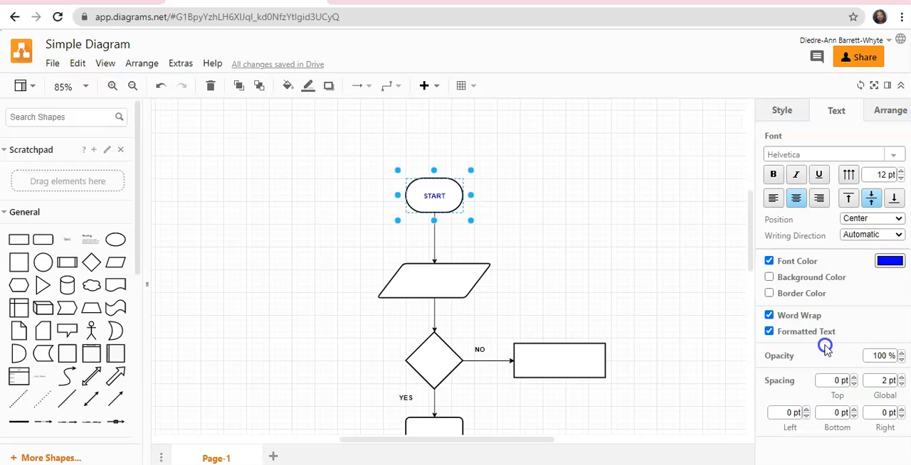
{"action": "left_click", "coordinate": [786, 109]}
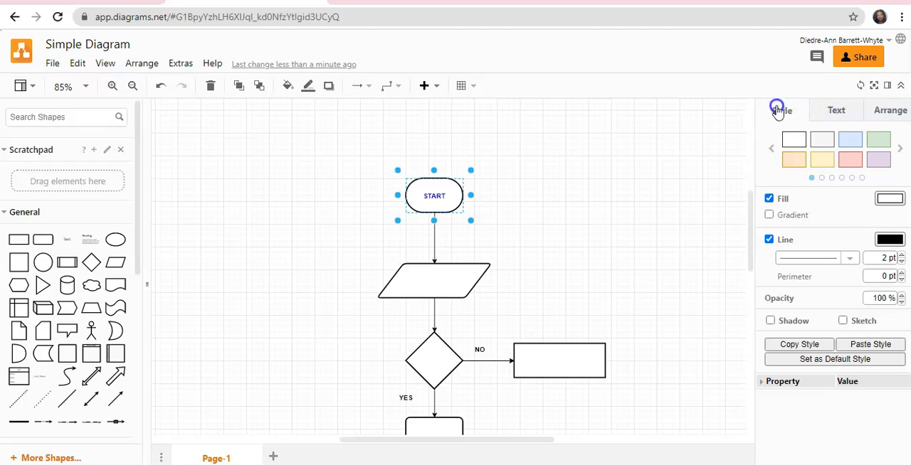
{"action": "left_click", "coordinate": [851, 139]}
{"action": "scroll", "coordinate": [588, 226], "scroll_direction": "down", "scroll_amount": 3}
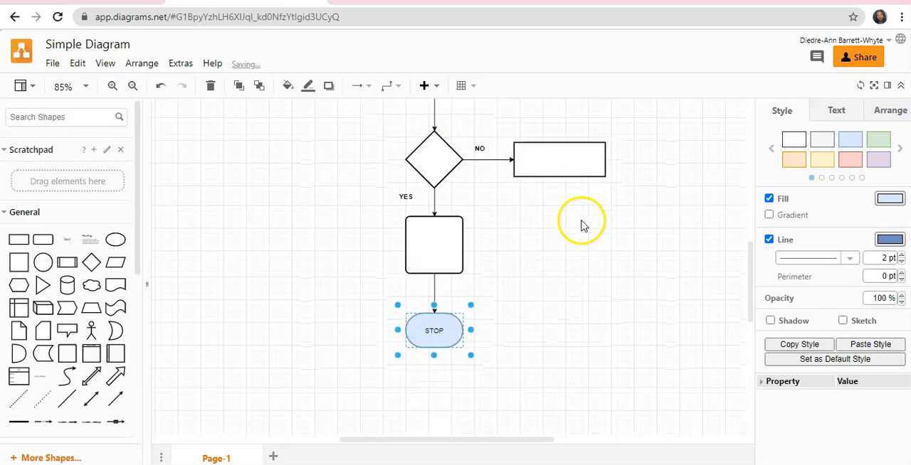
Apply the light green preset style to the square below the decision diamond and the rectangle on its NO branch together.
{"action": "scroll", "coordinate": [581, 223], "scroll_direction": "up", "scroll_amount": 2}
{"action": "left_click", "coordinate": [650, 251]}
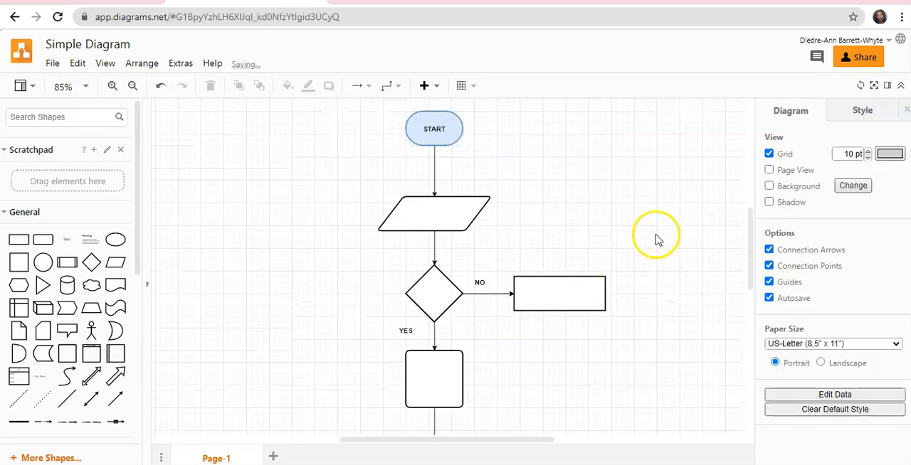
{"action": "left_click", "coordinate": [433, 386]}
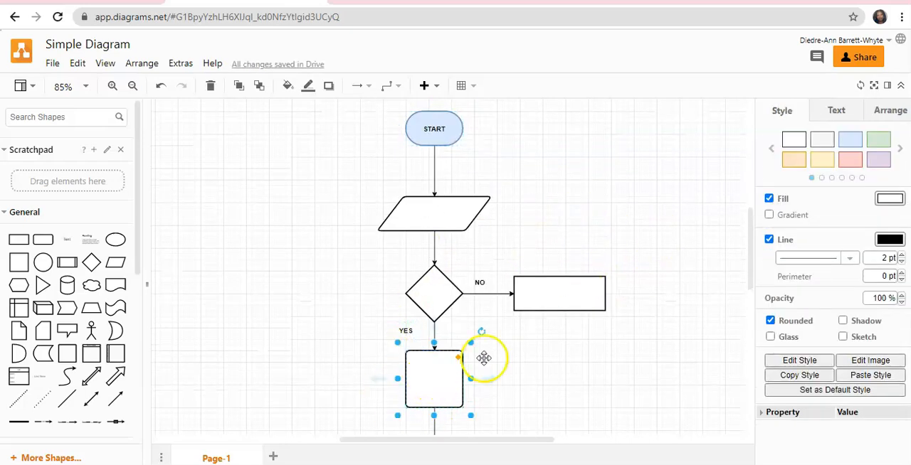
{"action": "left_click", "coordinate": [571, 291], "text": "shift"}
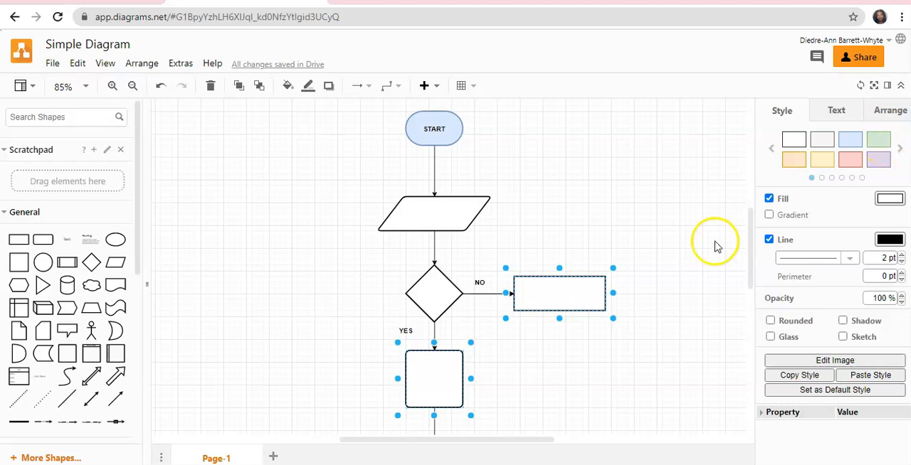
{"action": "left_click", "coordinate": [654, 353]}
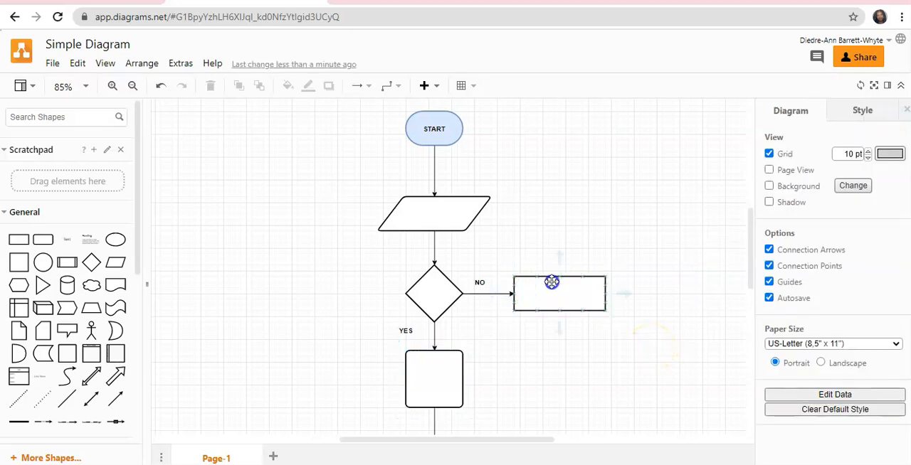
{"action": "left_click", "coordinate": [552, 282]}
{"action": "left_click", "coordinate": [434, 373], "text": "shift"}
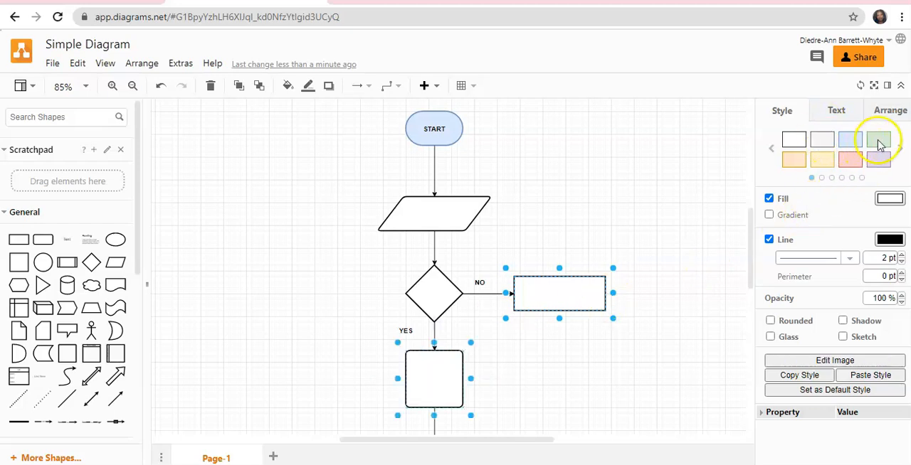
{"action": "left_click", "coordinate": [880, 145]}
{"action": "left_click", "coordinate": [563, 405]}
Apply the light red preset style to the parallelogram and the light purple preset style to the decision diamond.
{"action": "left_click", "coordinate": [465, 224]}
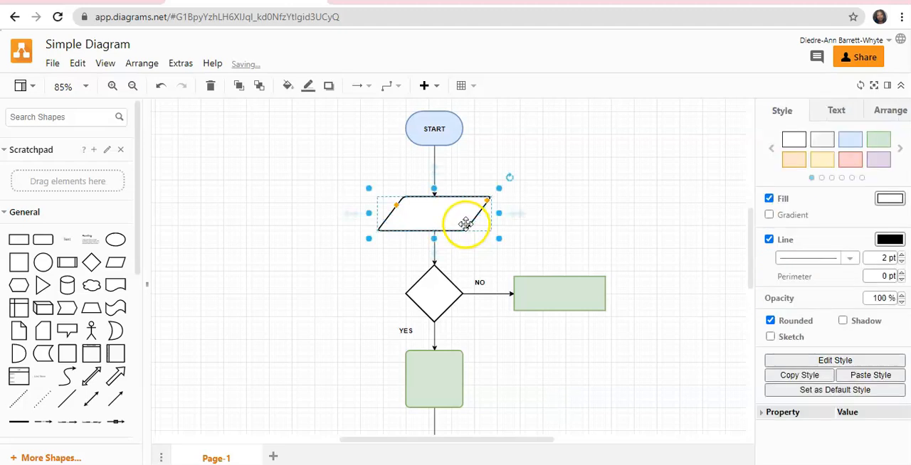
{"action": "left_click", "coordinate": [859, 162]}
{"action": "left_click", "coordinate": [605, 378]}
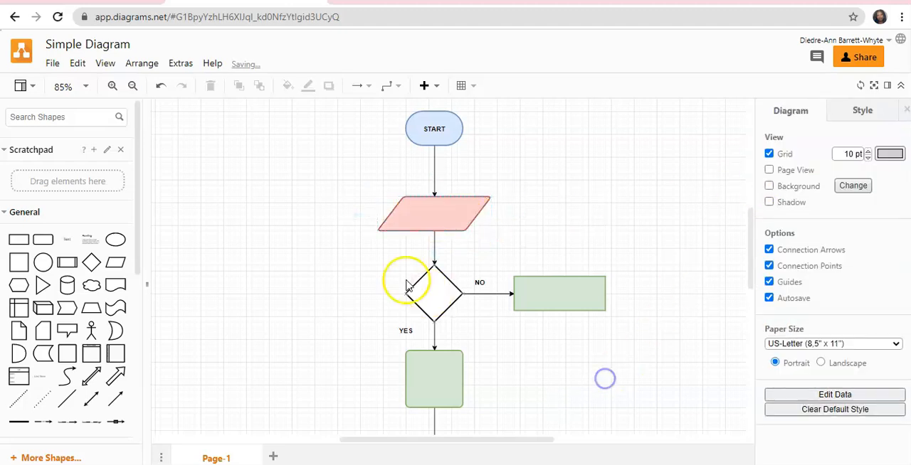
{"action": "left_click", "coordinate": [430, 291]}
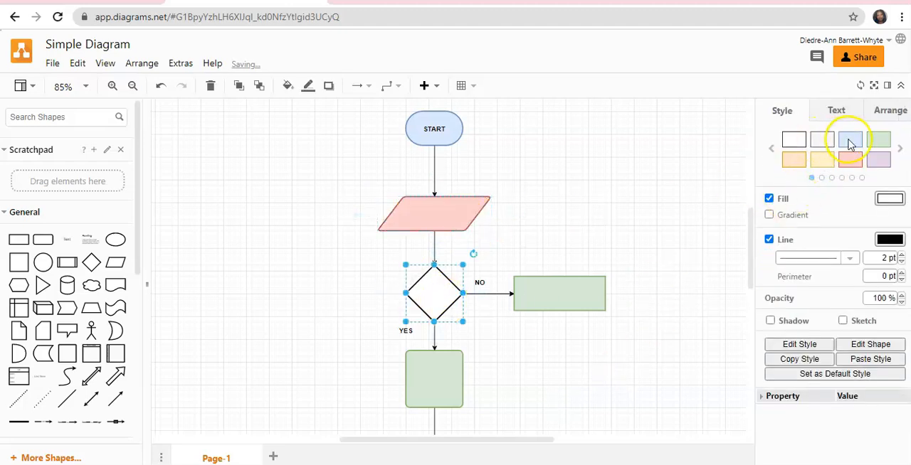
{"action": "left_click", "coordinate": [882, 162]}
{"action": "left_click", "coordinate": [716, 286]}
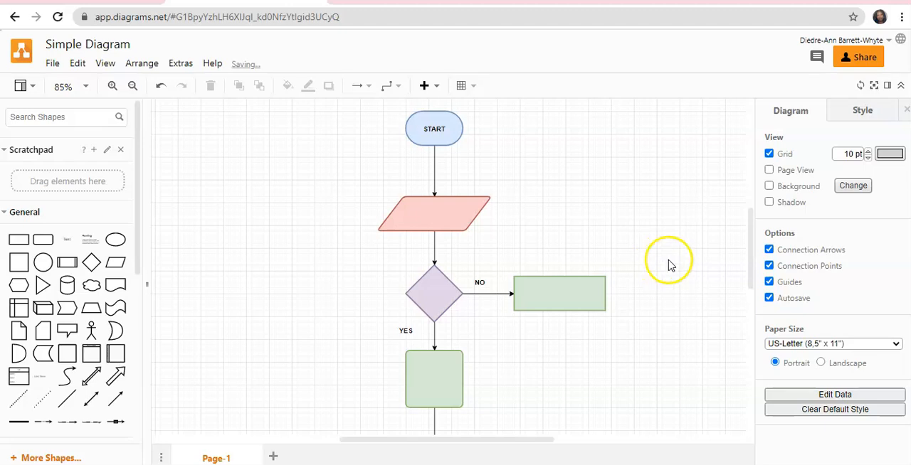
Add two rounded rectangles, one above the other, in the empty canvas area below the flowchart.
{"action": "scroll", "coordinate": [665, 266], "scroll_direction": "down", "scroll_amount": 5}
{"action": "scroll", "coordinate": [662, 271], "scroll_direction": "up", "scroll_amount": 5}
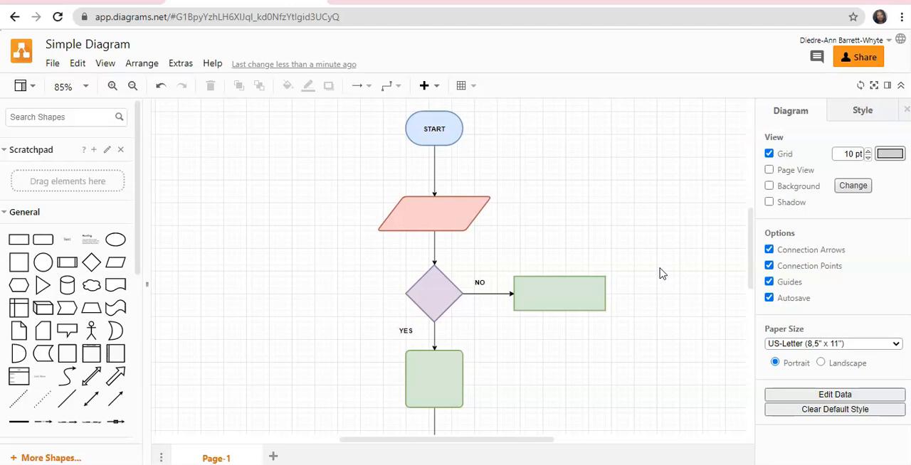
{"action": "scroll", "coordinate": [604, 274], "scroll_direction": "down", "scroll_amount": 5}
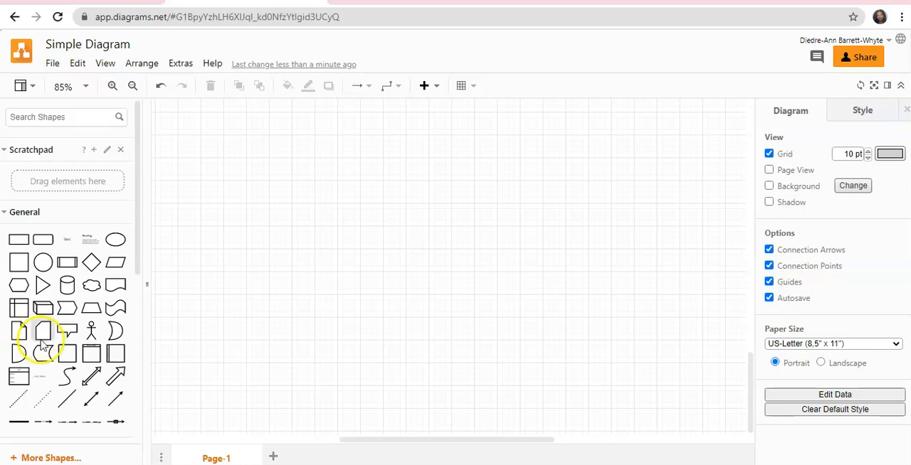
{"action": "left_click", "coordinate": [43, 241]}
{"action": "left_click_drag", "start_coordinate": [449, 251], "coordinate": [432, 179]}
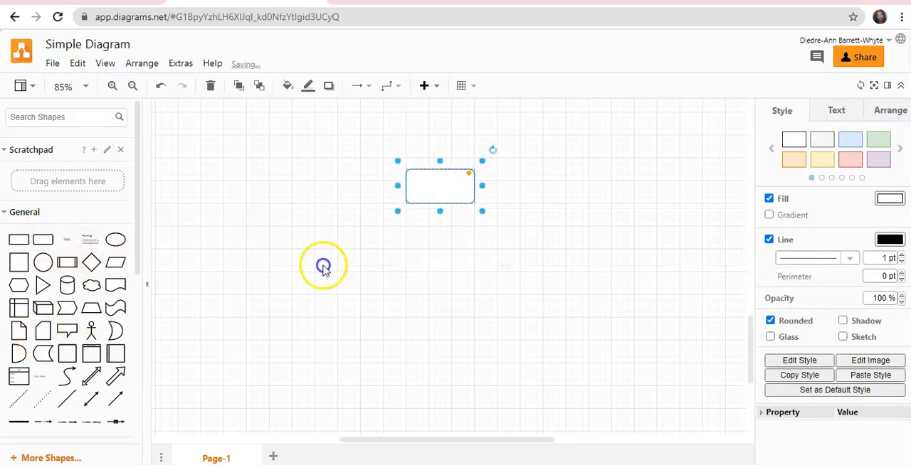
{"action": "left_click", "coordinate": [44, 237]}
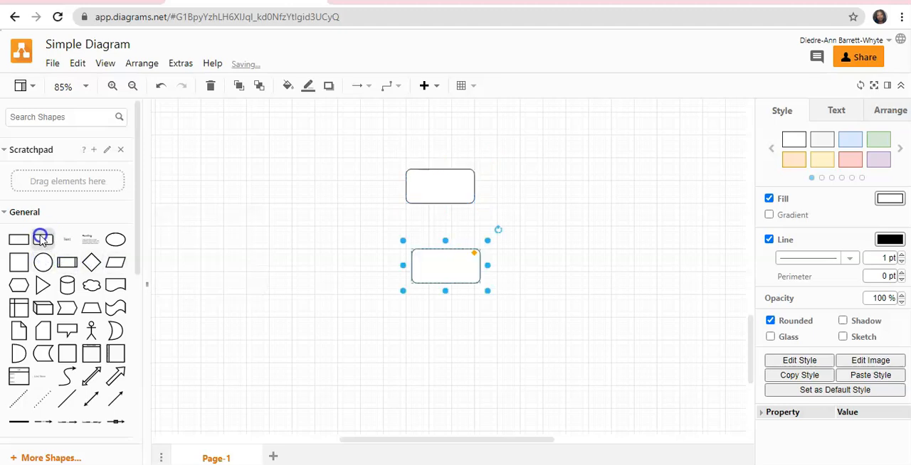
{"action": "left_click", "coordinate": [497, 351]}
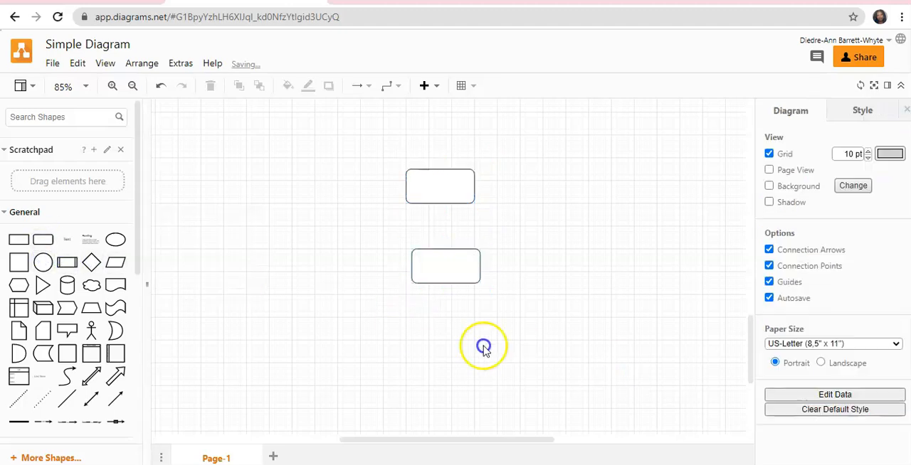
Add a connected copy of the lower rounded rectangle on its right side and another on its left side.
{"action": "left_click", "coordinate": [407, 255]}
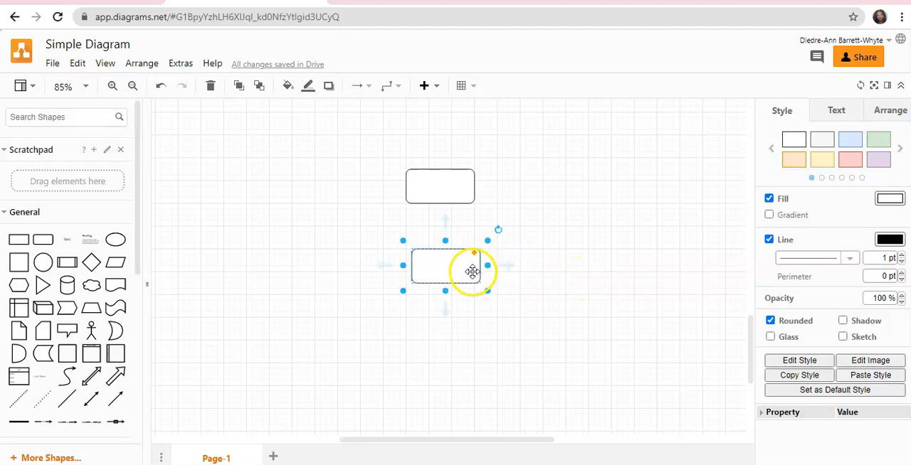
{"action": "mouse_move", "coordinate": [511, 269]}
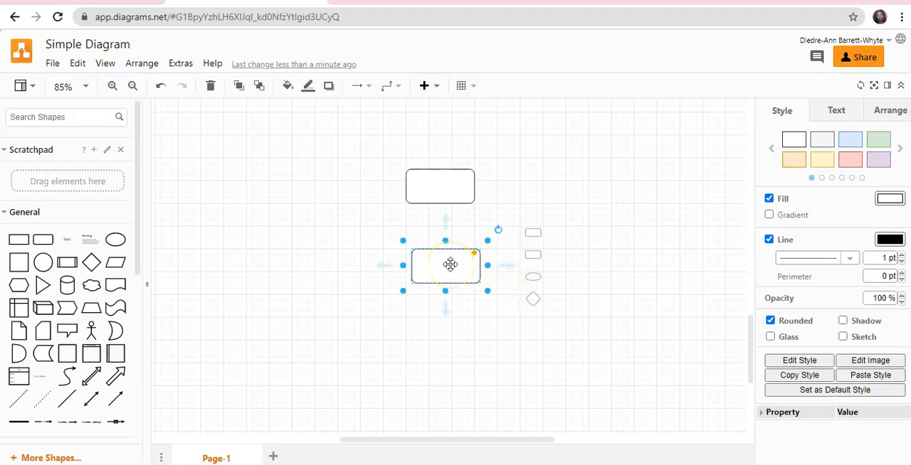
{"action": "left_click", "coordinate": [507, 266]}
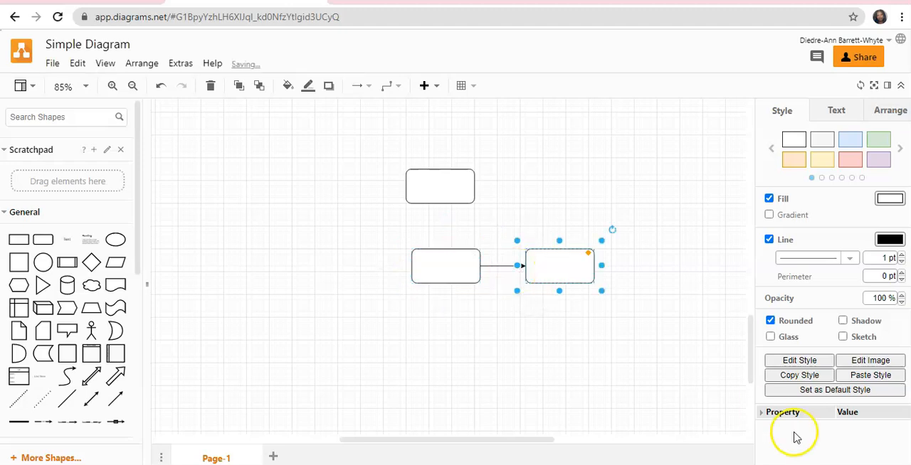
{"action": "left_click", "coordinate": [447, 270]}
{"action": "mouse_move", "coordinate": [384, 267]}
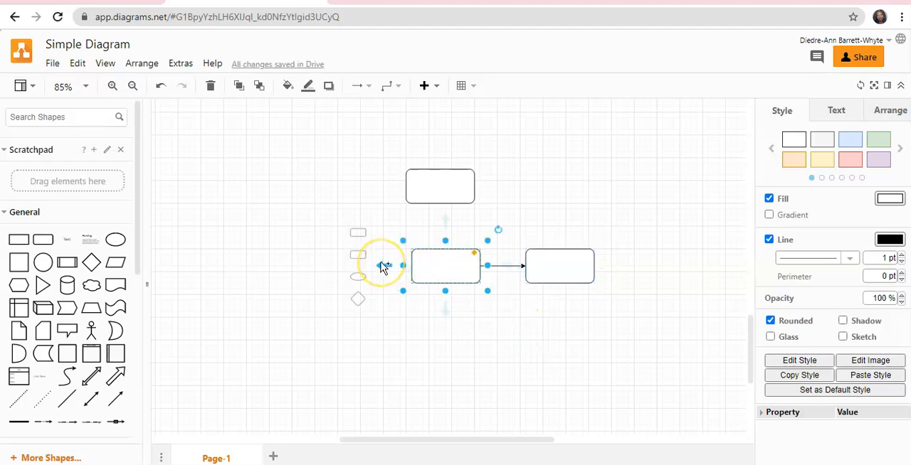
{"action": "left_click", "coordinate": [381, 267]}
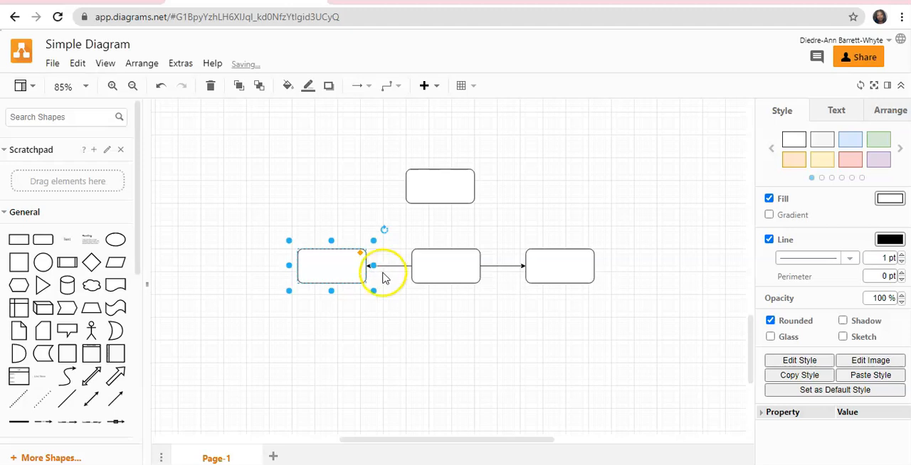
{"action": "left_click", "coordinate": [396, 326]}
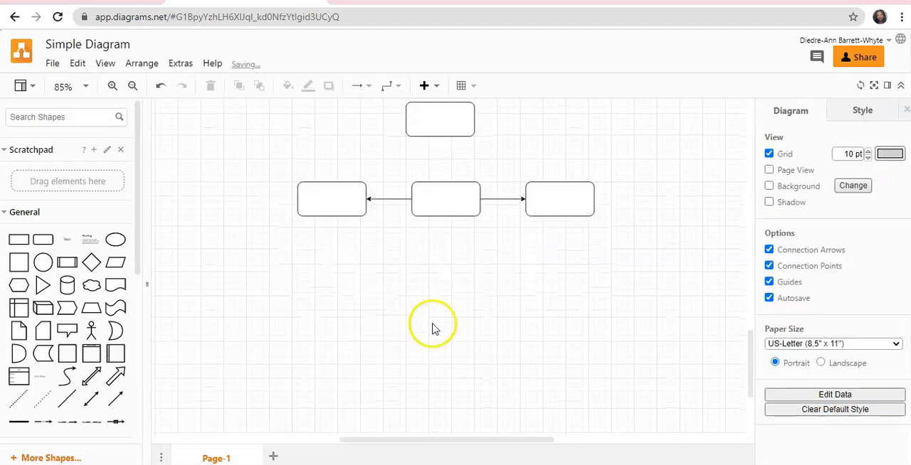
Delete the two arrows connecting the middle rounded rectangle to its left and right neighbours.
{"action": "left_click", "coordinate": [468, 252]}
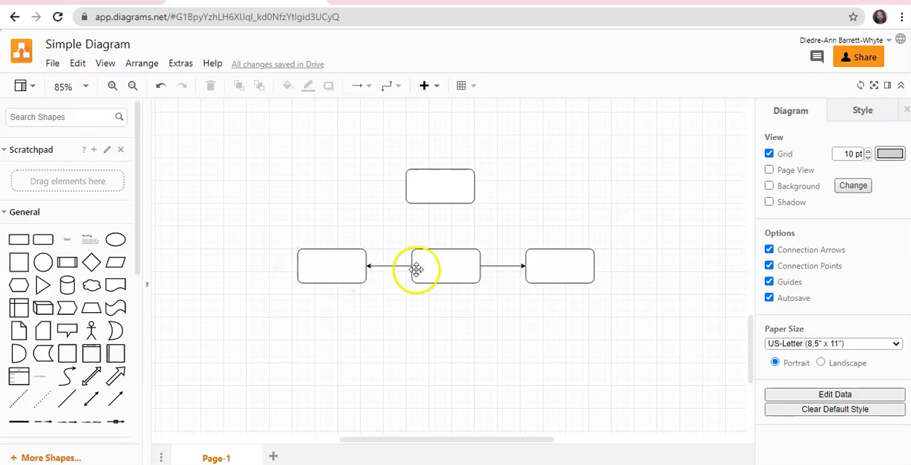
{"action": "left_click", "coordinate": [394, 268]}
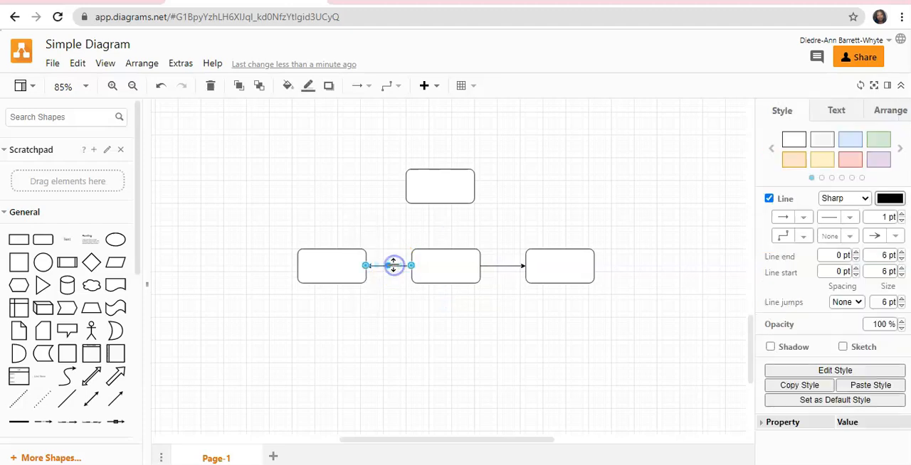
{"action": "key", "text": "Delete"}
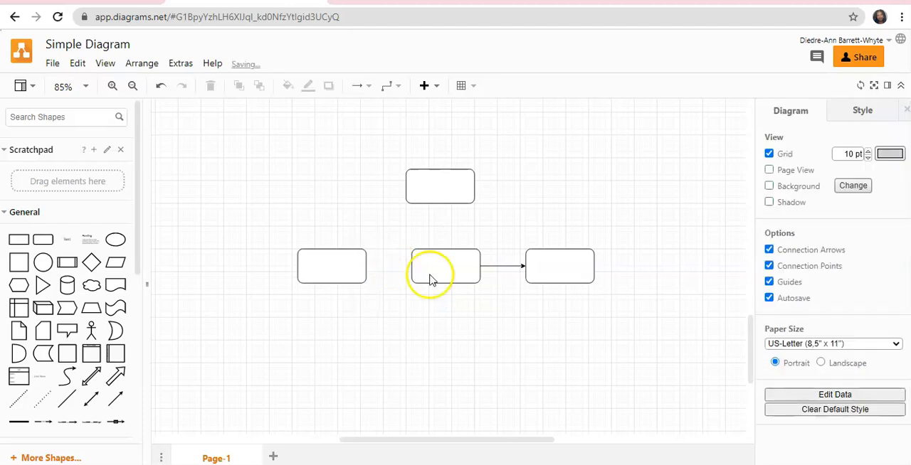
{"action": "left_click", "coordinate": [502, 266]}
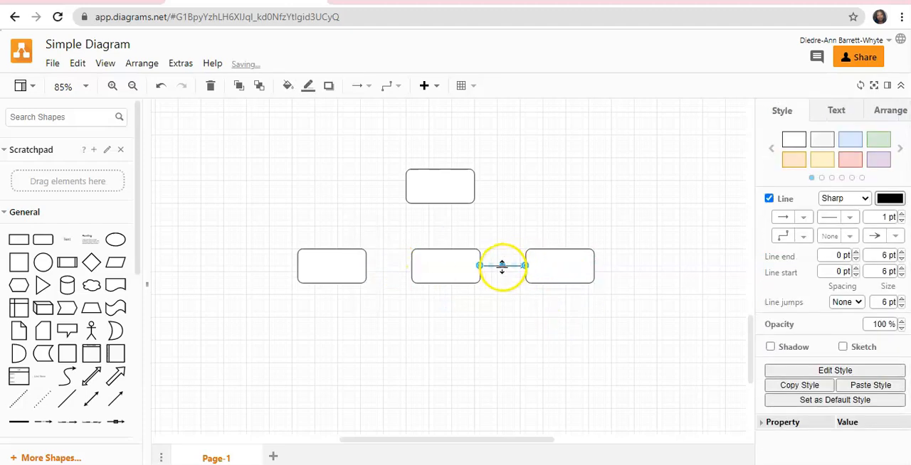
{"action": "key", "text": "Delete"}
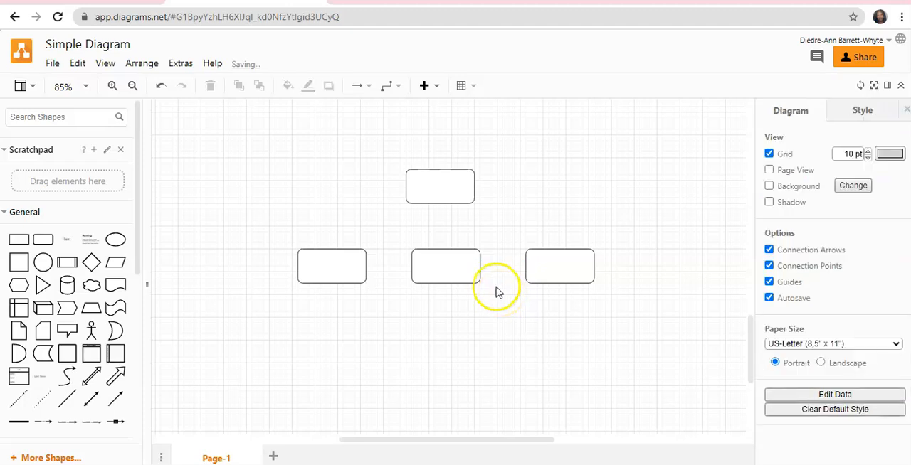
Add a rounded rectangle below the middle one and create connected copies of it on its left and right sides.
{"action": "scroll", "coordinate": [71, 285], "scroll_direction": "down", "scroll_amount": 1}
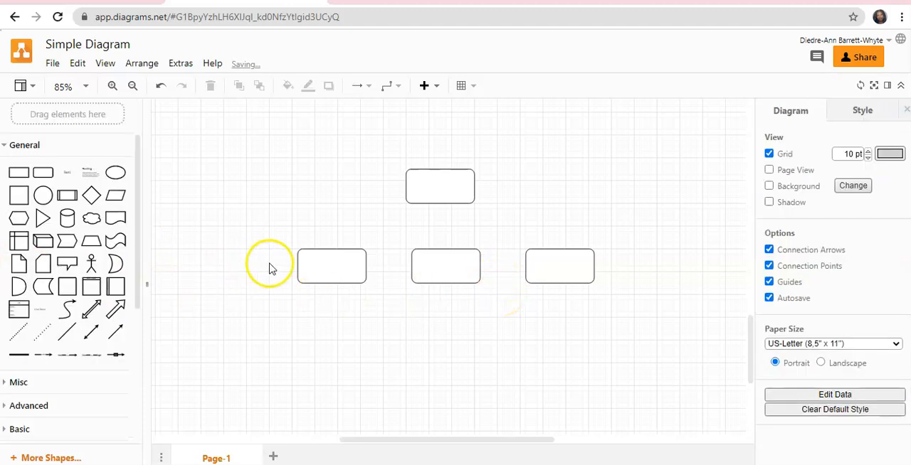
{"action": "scroll", "coordinate": [291, 281], "scroll_direction": "down", "scroll_amount": 1}
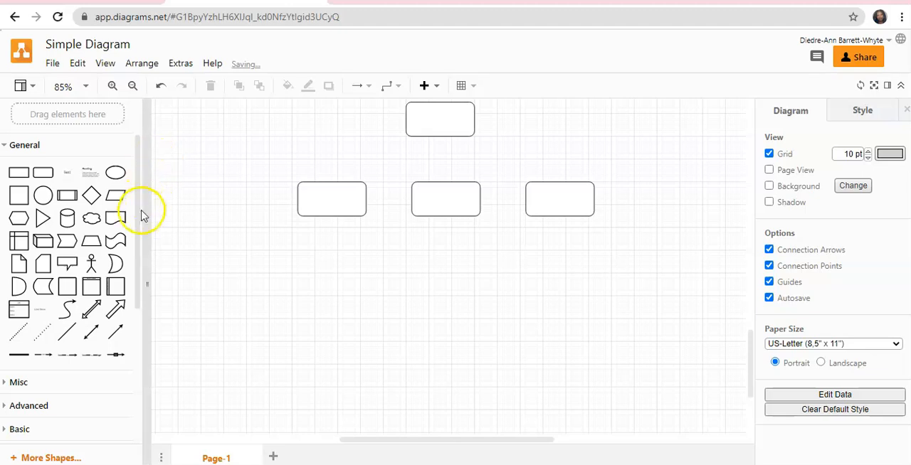
{"action": "left_click", "coordinate": [44, 175]}
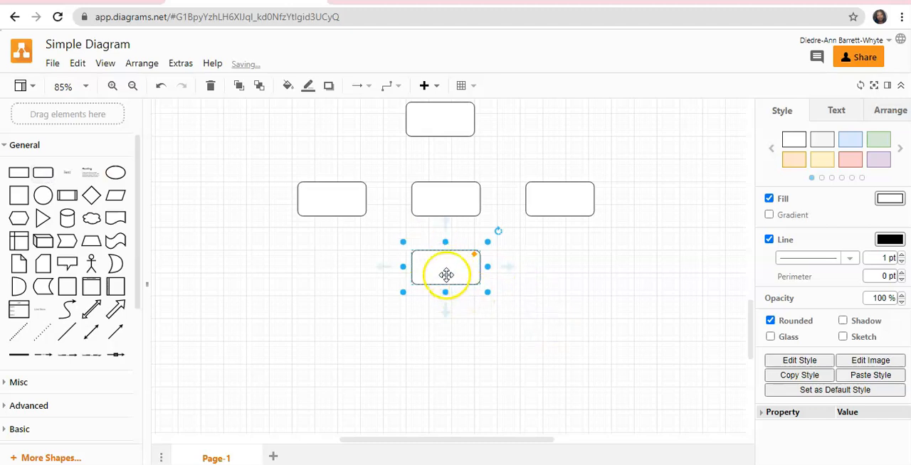
{"action": "left_click", "coordinate": [384, 267]}
{"action": "left_click", "coordinate": [451, 267]}
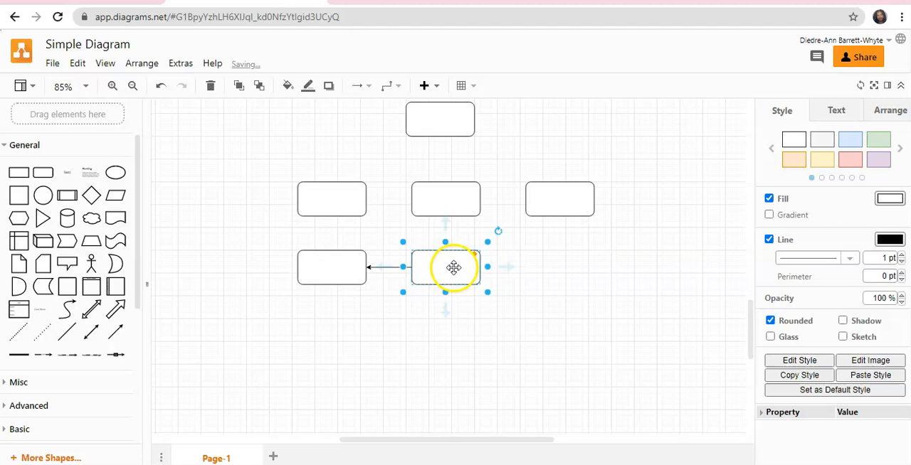
{"action": "left_click", "coordinate": [507, 270]}
{"action": "left_click", "coordinate": [502, 297]}
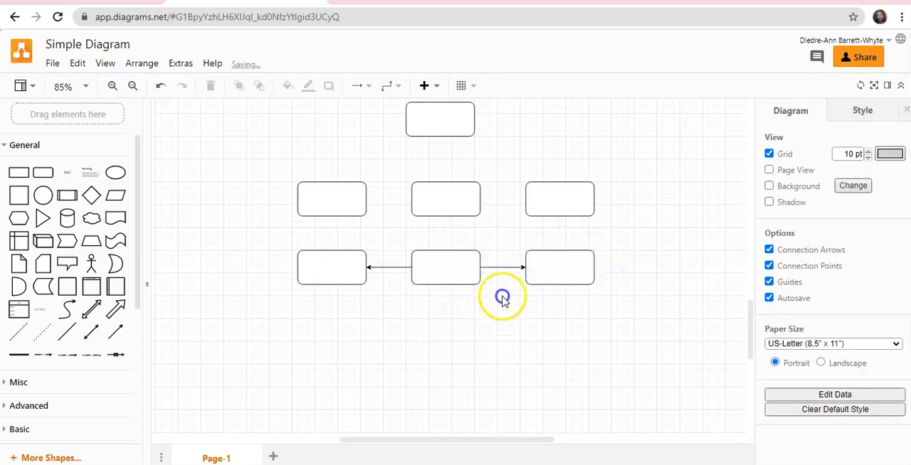
Try a dashed line pattern on the arrow from the bottom-row middle rectangle to its right neighbour.
{"action": "left_click", "coordinate": [503, 272]}
{"action": "left_click", "coordinate": [531, 352]}
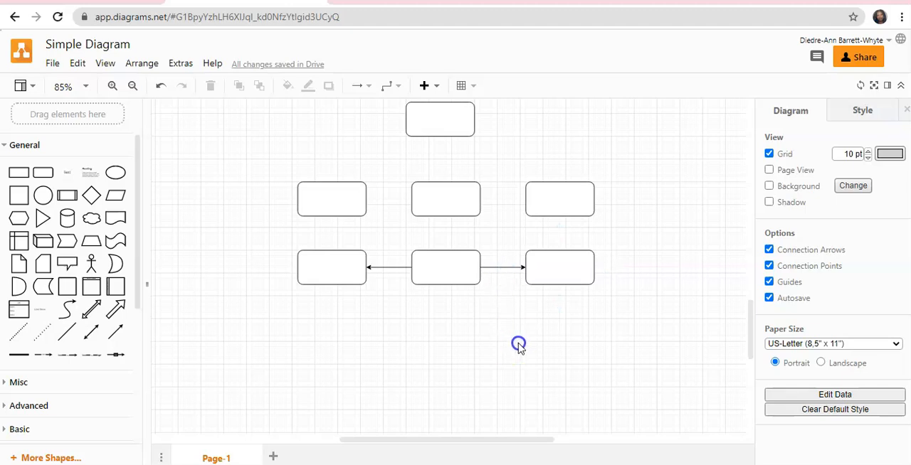
{"action": "left_click", "coordinate": [505, 268]}
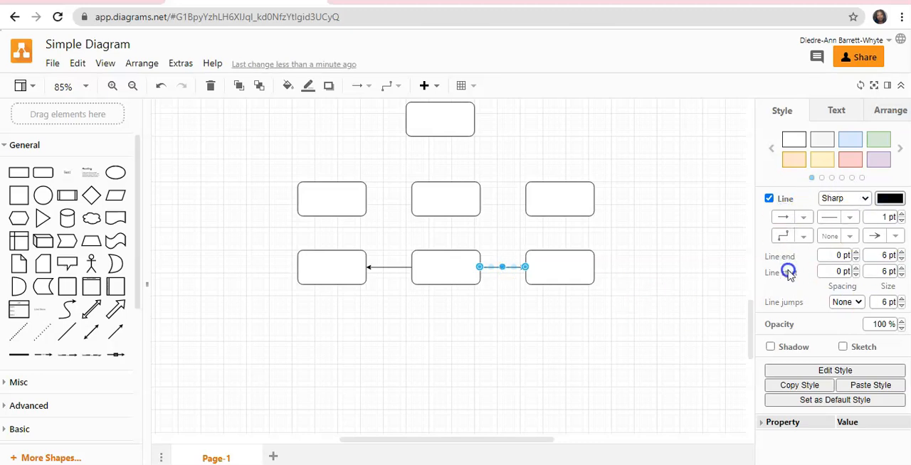
{"action": "left_click", "coordinate": [803, 218]}
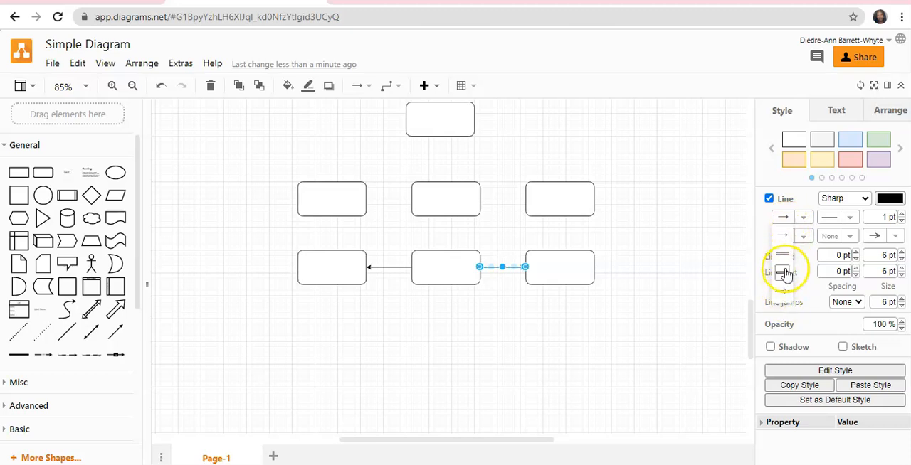
{"action": "left_click", "coordinate": [852, 217]}
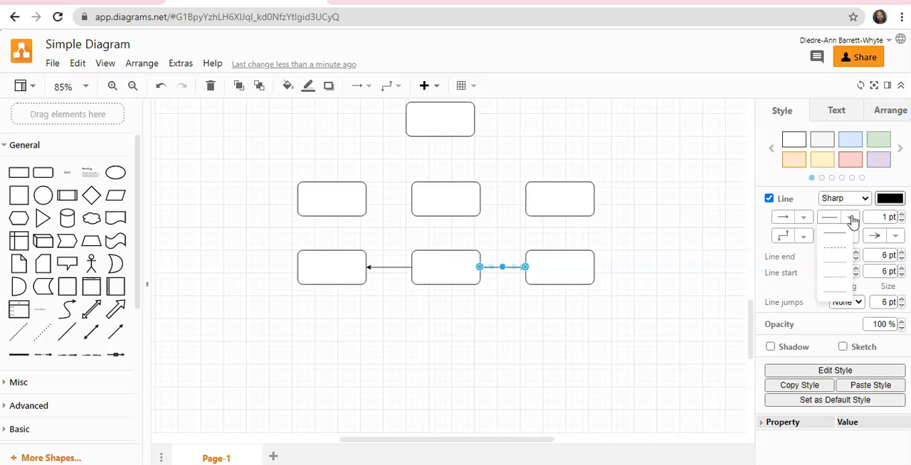
{"action": "left_click", "coordinate": [841, 237]}
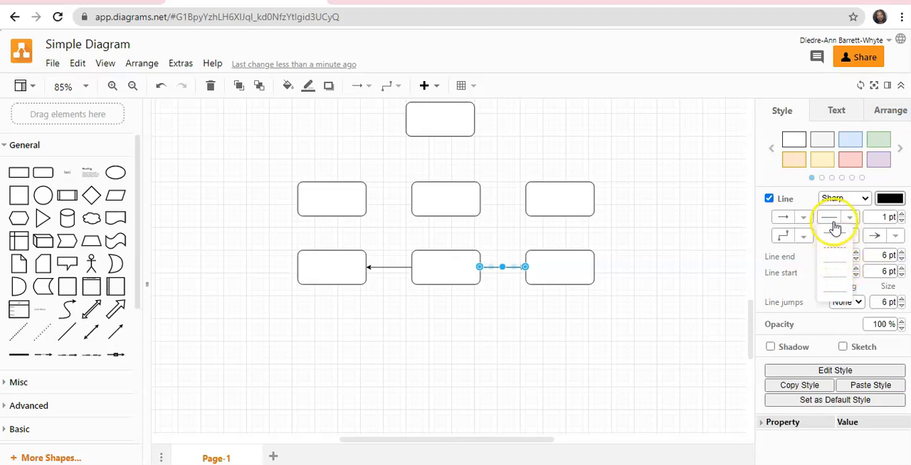
{"action": "left_click", "coordinate": [832, 249]}
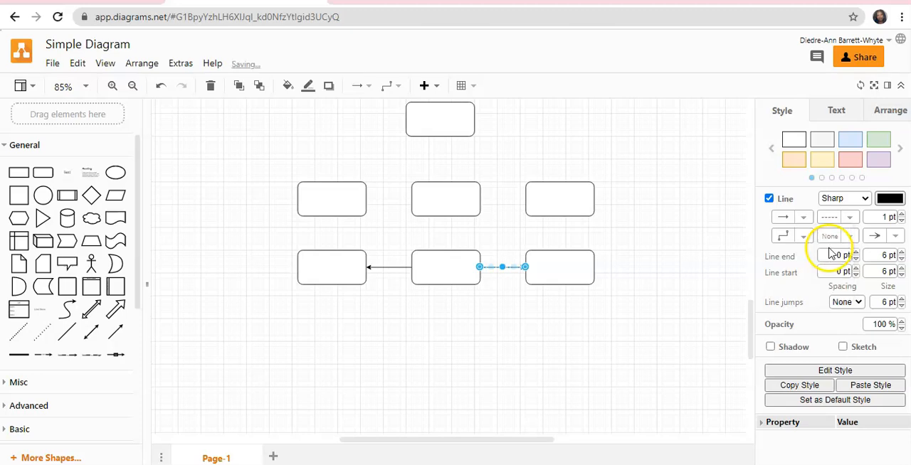
{"action": "left_click", "coordinate": [613, 320]}
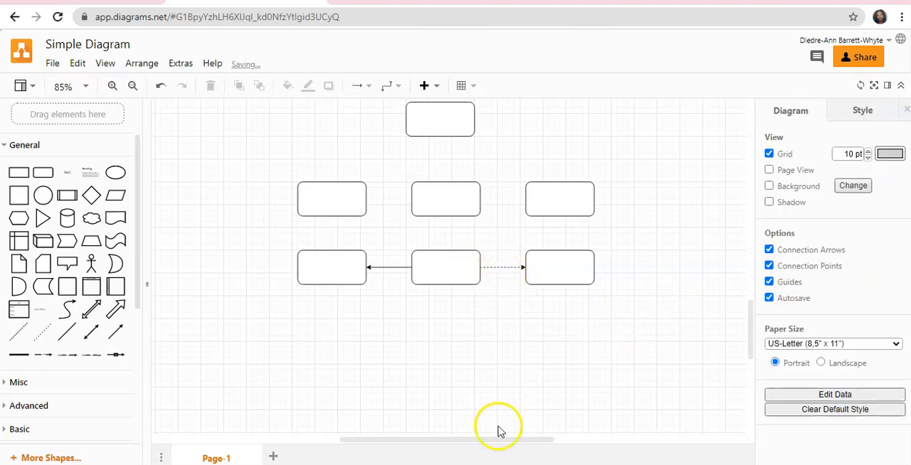
Remove the arrowhead between the bottom-row middle and right rectangles by setting the line end to None.
{"action": "left_click", "coordinate": [502, 267]}
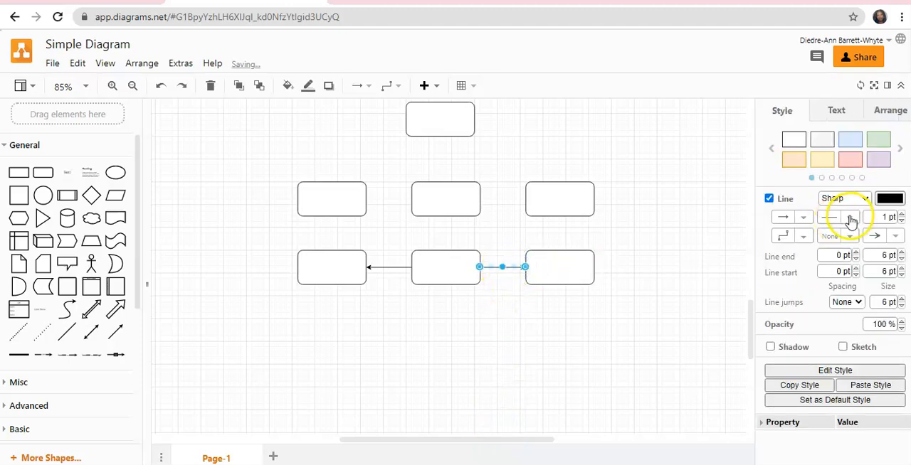
{"action": "left_click", "coordinate": [895, 241]}
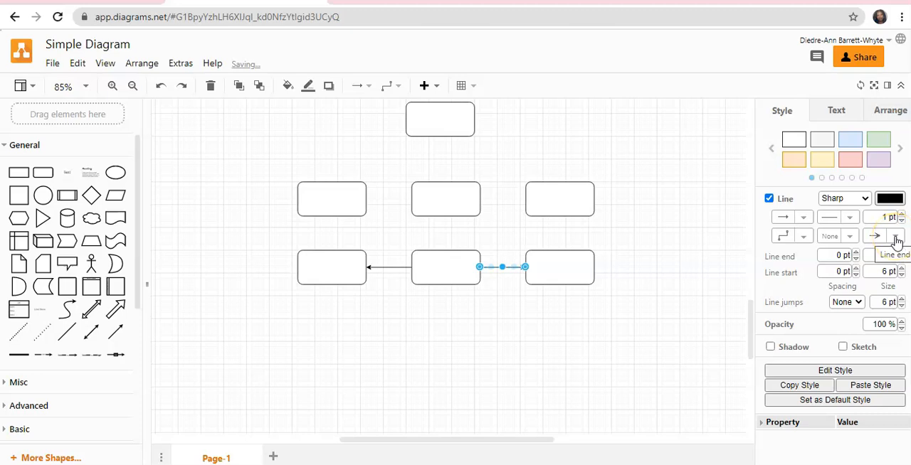
{"action": "left_click", "coordinate": [895, 239]}
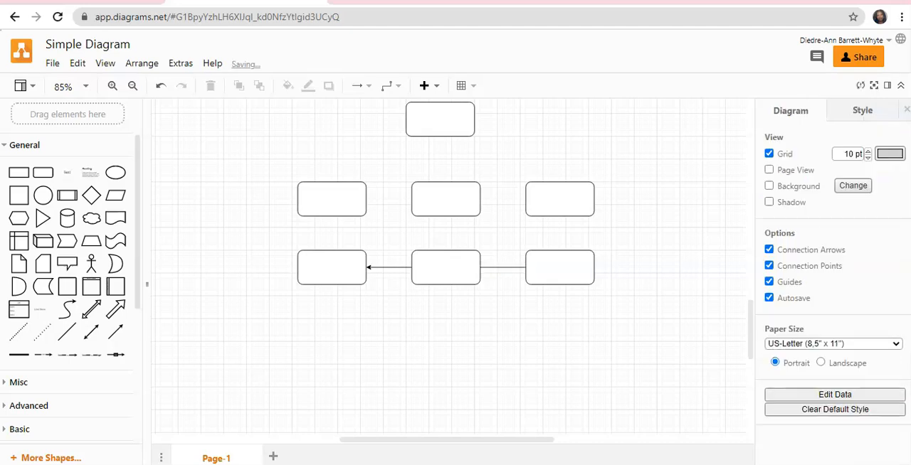
Delete the two connectors joining the bottom-row middle rectangle to its left and right neighbours.
{"action": "left_click", "coordinate": [498, 268]}
{"action": "left_click", "coordinate": [501, 325]}
{"action": "left_click", "coordinate": [500, 269]}
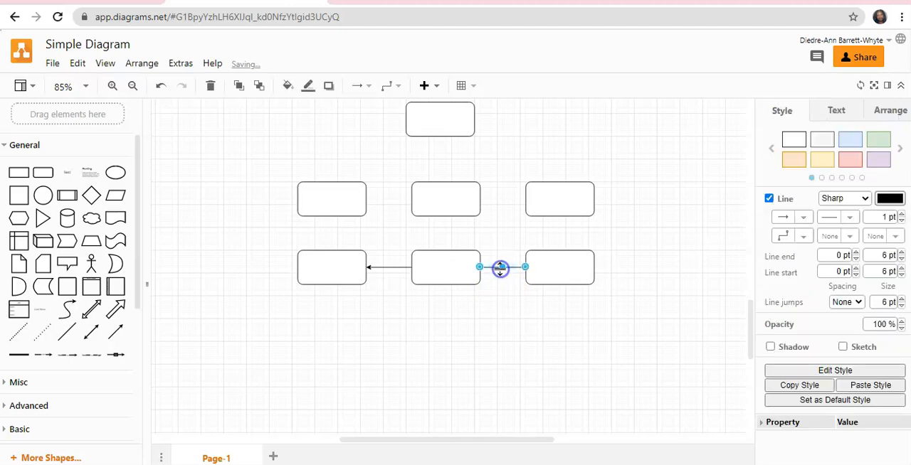
{"action": "key", "text": "Delete"}
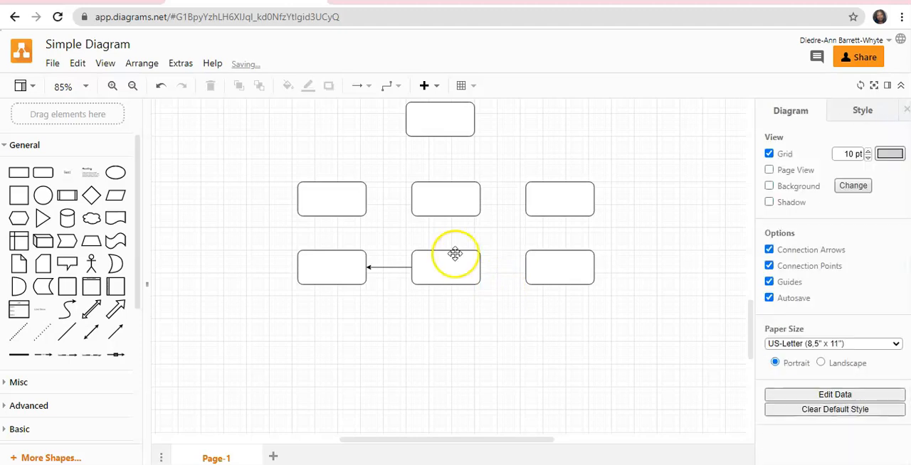
{"action": "left_click", "coordinate": [389, 267]}
{"action": "key", "text": "Delete"}
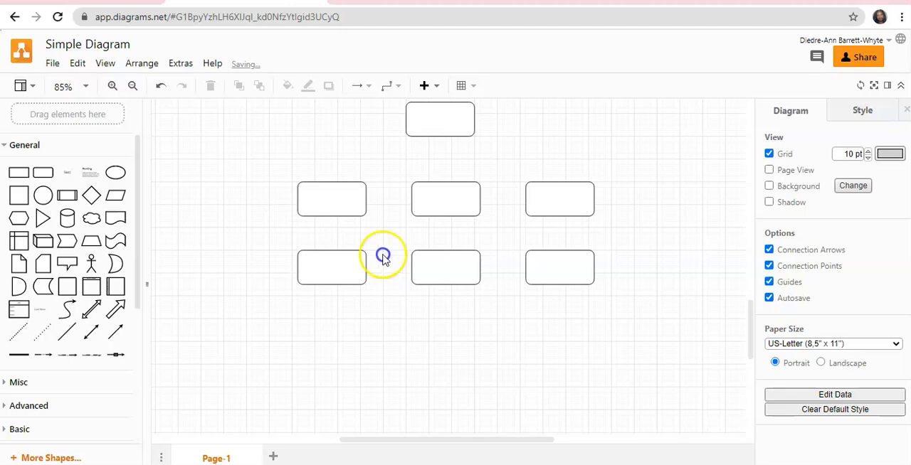
Select all seven rounded rectangles of the lower diagram and set their width to 144 pt.
{"action": "scroll", "coordinate": [267, 175], "scroll_direction": "up", "scroll_amount": 3}
{"action": "scroll", "coordinate": [270, 171], "scroll_direction": "down", "scroll_amount": 2}
{"action": "scroll", "coordinate": [281, 178], "scroll_direction": "up", "scroll_amount": 1}
{"action": "scroll", "coordinate": [283, 179], "scroll_direction": "down", "scroll_amount": 2}
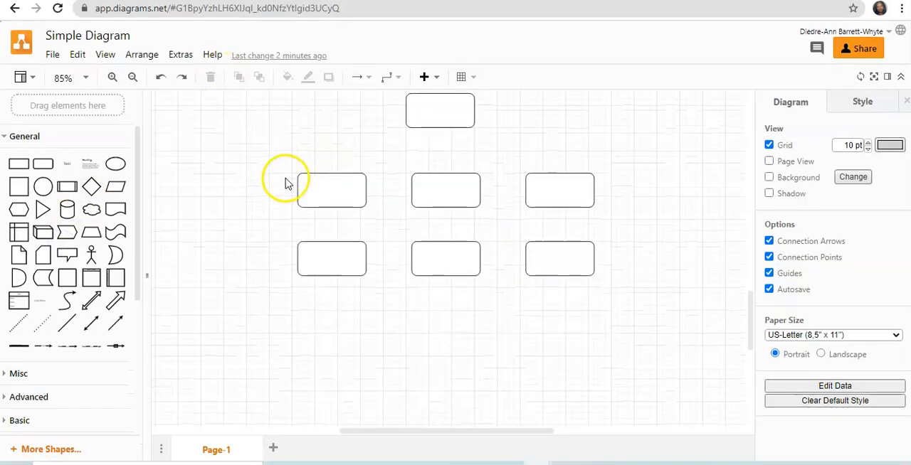
{"action": "left_click_drag", "start_coordinate": [278, 172], "coordinate": [619, 293]}
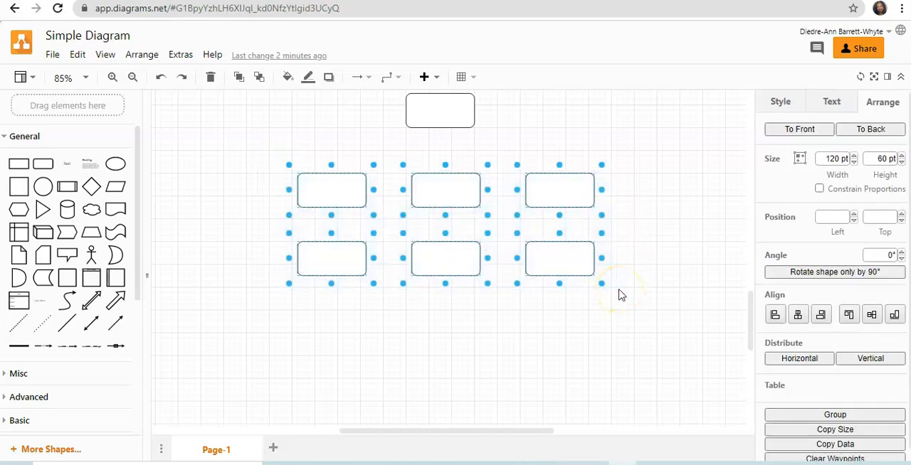
{"action": "left_click", "coordinate": [301, 135]}
{"action": "scroll", "coordinate": [303, 143], "scroll_direction": "up", "scroll_amount": 2}
{"action": "left_click_drag", "start_coordinate": [313, 206], "coordinate": [603, 384]}
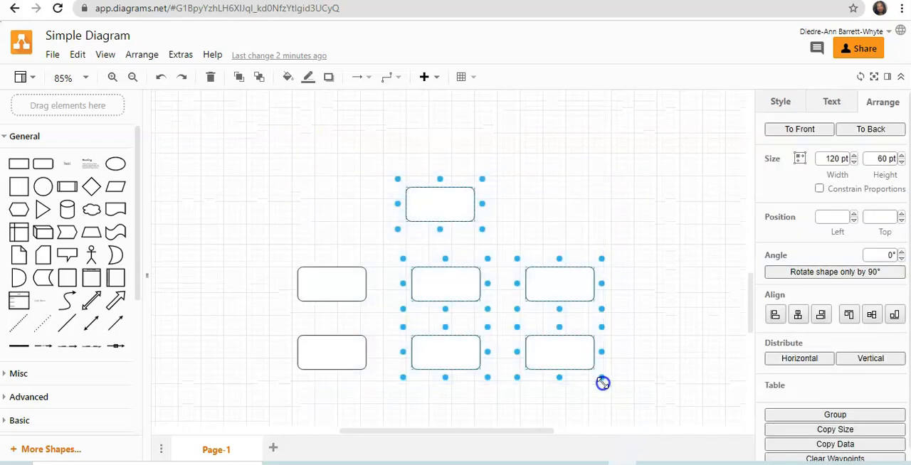
{"action": "left_click", "coordinate": [256, 144]}
{"action": "left_click_drag", "start_coordinate": [232, 163], "coordinate": [649, 413]}
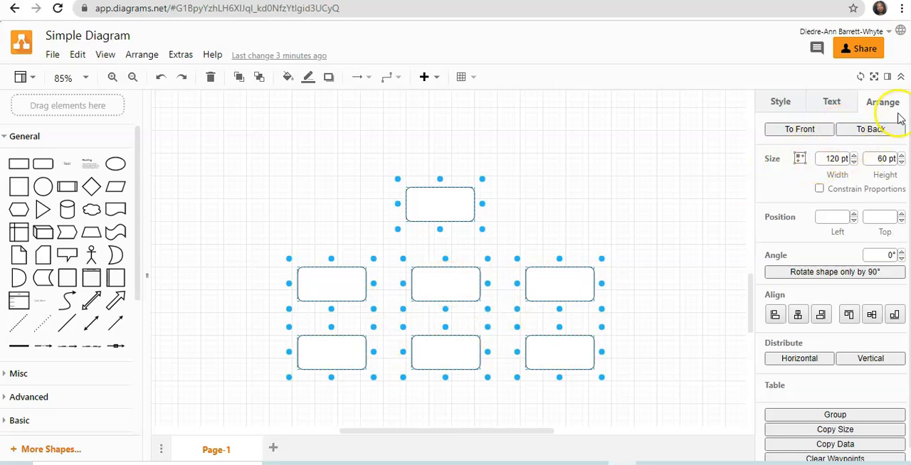
{"action": "left_click", "coordinate": [853, 156]}
{"action": "left_click", "coordinate": [854, 157]}
{"action": "left_click", "coordinate": [854, 156]}
{"action": "left_click", "coordinate": [854, 156]}
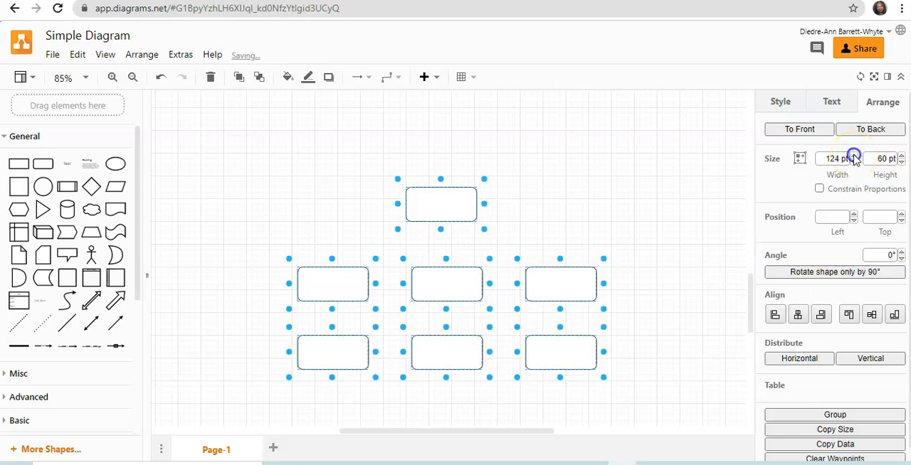
{"action": "left_click", "coordinate": [854, 157]}
{"action": "left_click", "coordinate": [854, 157]}
{"action": "left_click", "coordinate": [854, 157]}
{"action": "left_click", "coordinate": [854, 156]}
{"action": "left_click", "coordinate": [854, 157]}
{"action": "left_click", "coordinate": [854, 156]}
{"action": "left_click", "coordinate": [854, 157]}
{"action": "left_click", "coordinate": [854, 157]}
{"action": "left_click", "coordinate": [854, 156]}
{"action": "left_click", "coordinate": [854, 156]}
{"action": "left_click", "coordinate": [854, 156]}
{"action": "left_click", "coordinate": [854, 156]}
{"action": "left_click", "coordinate": [854, 156]}
{"action": "left_click", "coordinate": [854, 155]}
{"action": "left_click", "coordinate": [854, 155]}
{"action": "left_click", "coordinate": [854, 156]}
{"action": "left_click", "coordinate": [854, 156]}
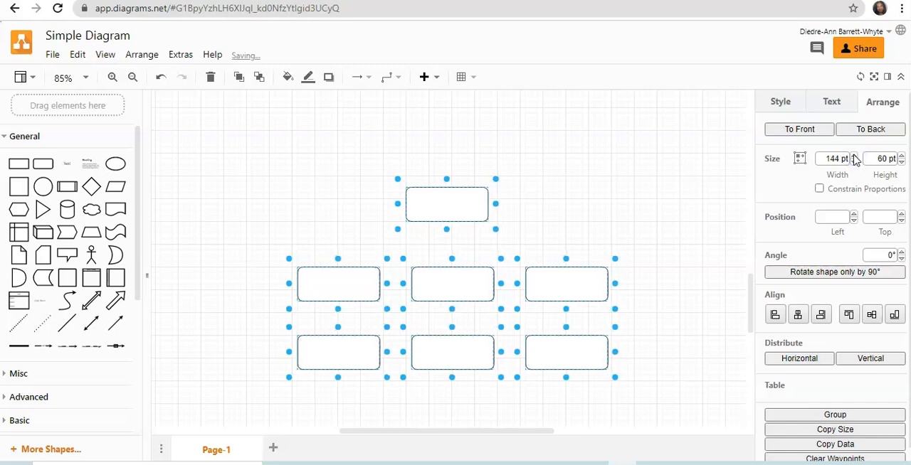
Set the height of the seven selected rectangles to 69 pt.
{"action": "left_click", "coordinate": [901, 162]}
{"action": "left_click", "coordinate": [901, 162]}
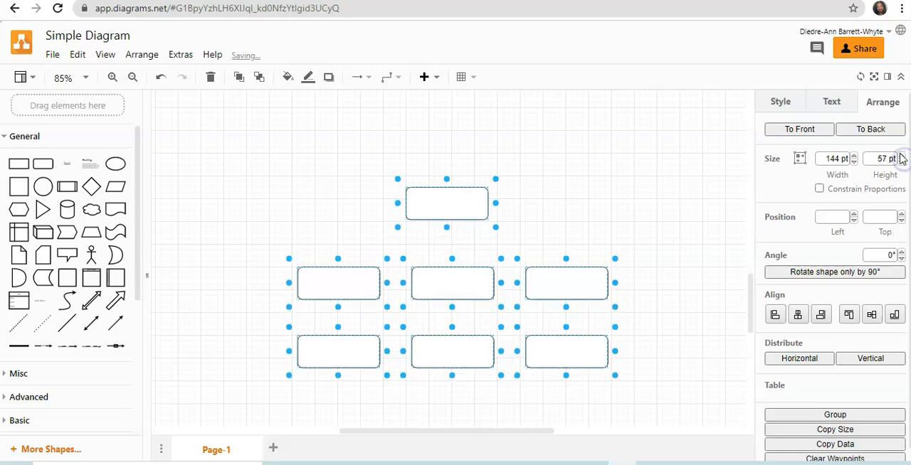
{"action": "left_click", "coordinate": [901, 155]}
{"action": "left_click", "coordinate": [902, 155]}
{"action": "left_click", "coordinate": [902, 155]}
{"action": "left_click", "coordinate": [901, 155]}
{"action": "left_click", "coordinate": [902, 155]}
{"action": "left_click", "coordinate": [901, 155]}
{"action": "left_click", "coordinate": [901, 155]}
{"action": "left_click", "coordinate": [902, 156]}
{"action": "left_click", "coordinate": [902, 155]}
{"action": "left_click", "coordinate": [902, 155]}
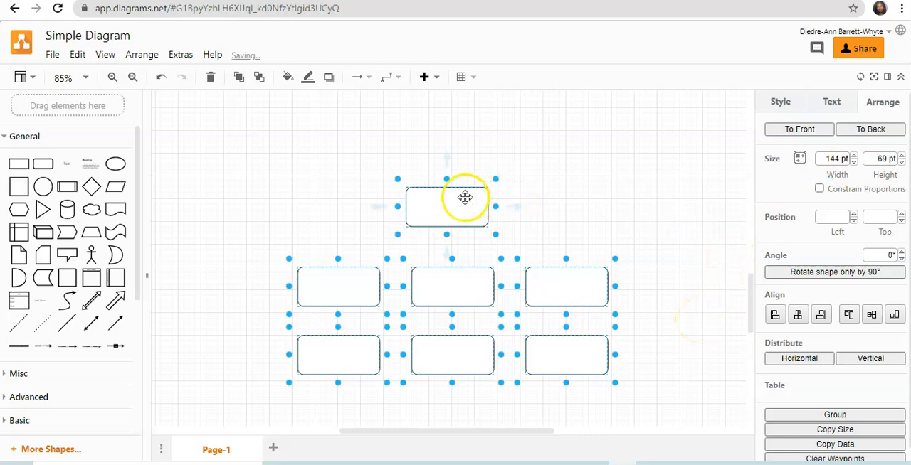
Move the seven selected rectangles together slightly up and to the left, and clear the selection.
{"action": "left_click_drag", "start_coordinate": [464, 197], "coordinate": [453, 159]}
{"action": "left_click", "coordinate": [613, 151]}
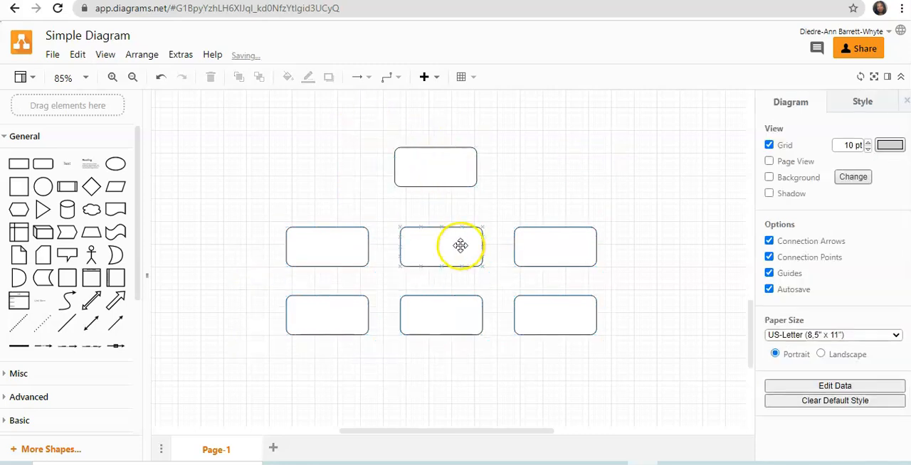
{"action": "left_click", "coordinate": [451, 305]}
{"action": "left_click", "coordinate": [439, 167]}
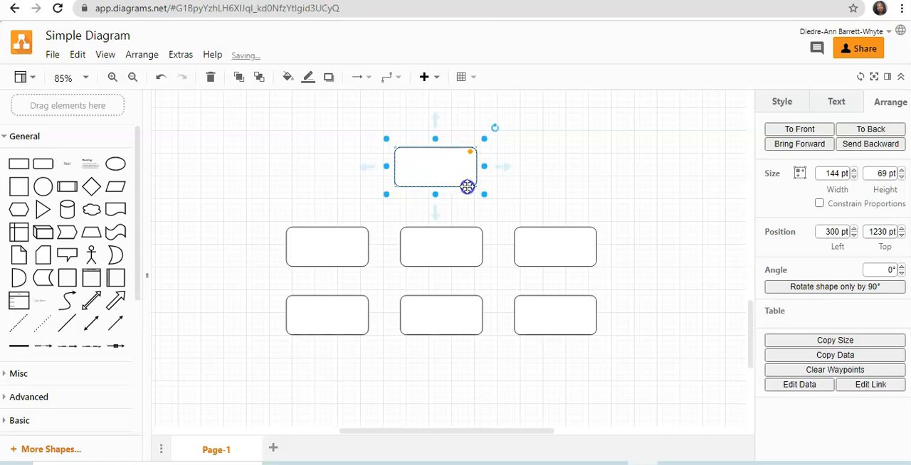
{"action": "left_click", "coordinate": [562, 175]}
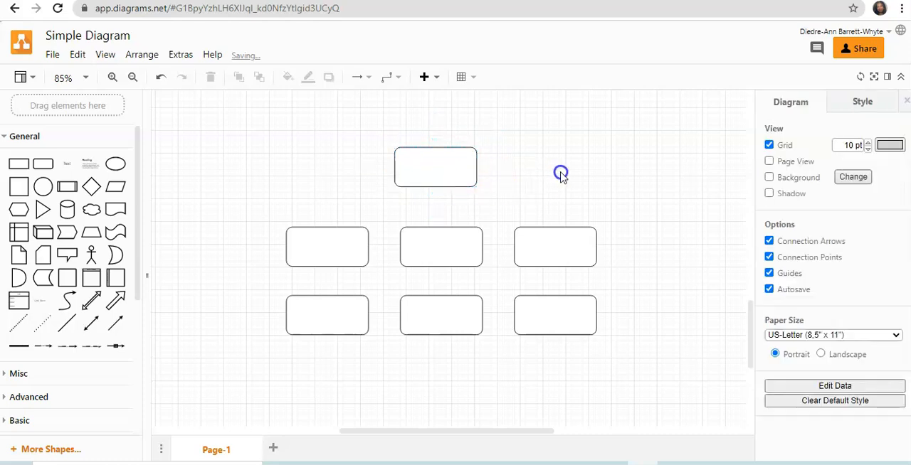
Widen the single rectangle above the two rows to 160 pt.
{"action": "left_click", "coordinate": [447, 163]}
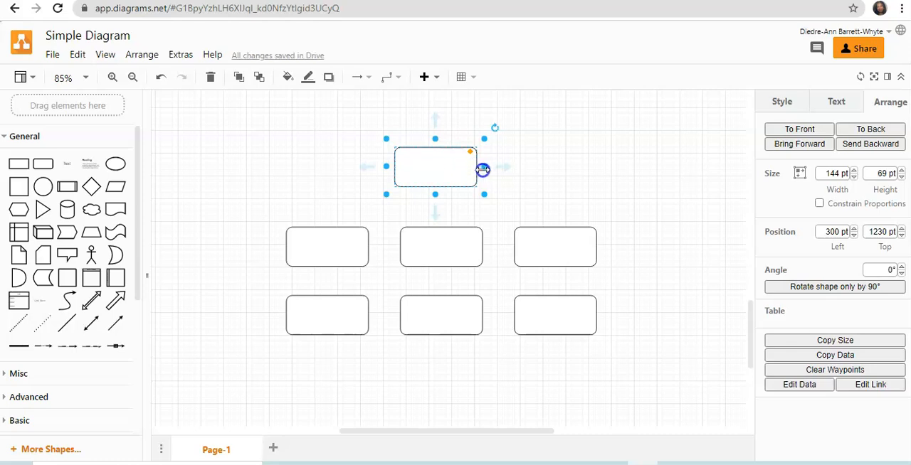
{"action": "left_click_drag", "start_coordinate": [485, 166], "coordinate": [494, 163]}
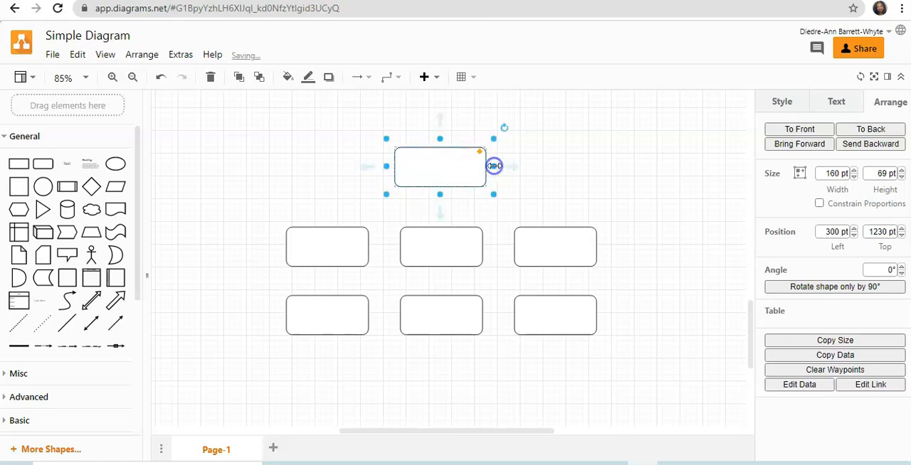
{"action": "left_click", "coordinate": [586, 158]}
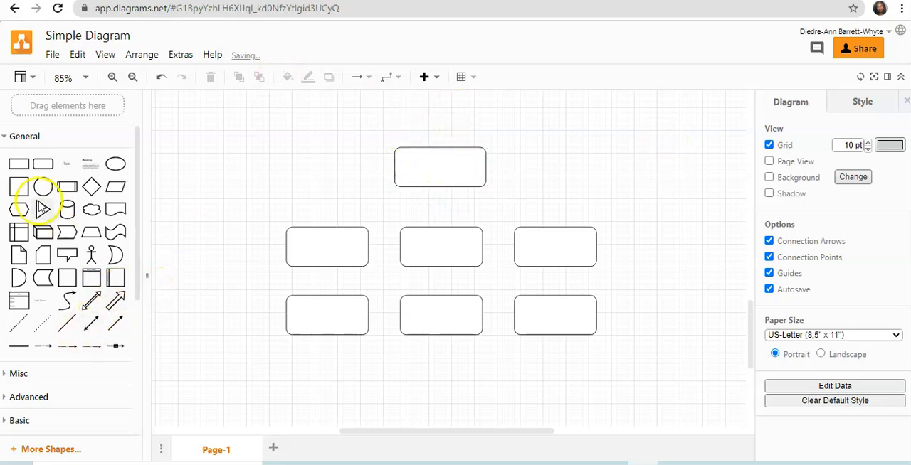
Add a plain line and lay it horizontally between the top rectangle and the row below, spanning that row's outer rectangles.
{"action": "mouse_move", "coordinate": [67, 329]}
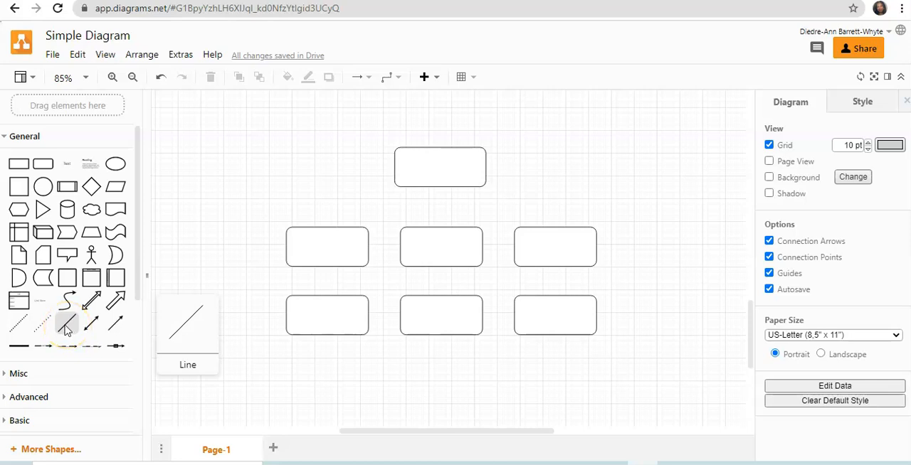
{"action": "left_click", "coordinate": [67, 329]}
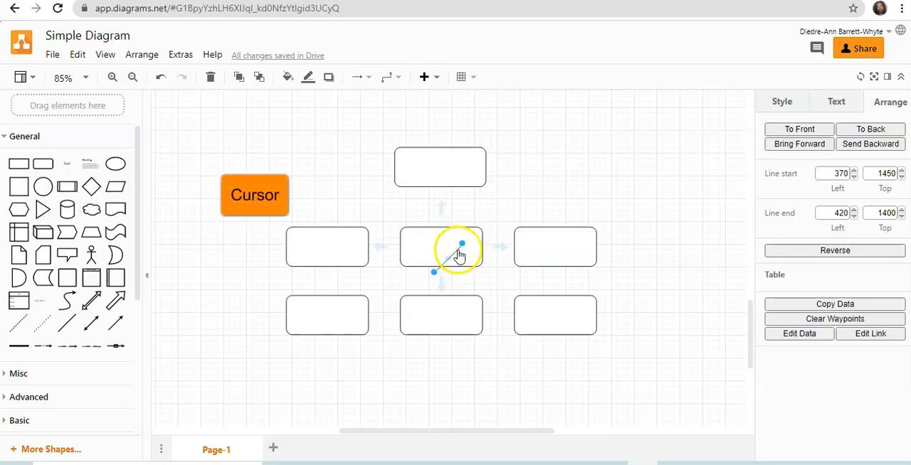
{"action": "left_click_drag", "start_coordinate": [450, 246], "coordinate": [560, 202]}
{"action": "left_click", "coordinate": [687, 244]}
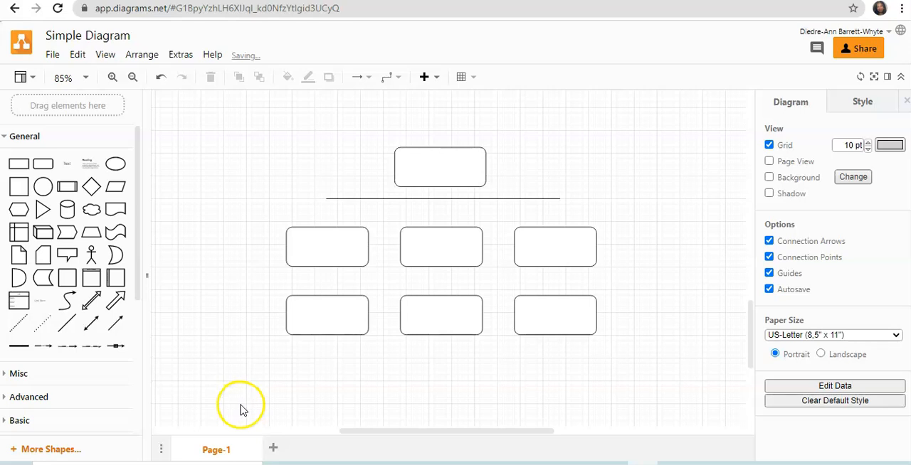
Add a second plain line running vertically from the horizontal line's left end down to the upper-row left rectangle.
{"action": "left_click", "coordinate": [59, 328]}
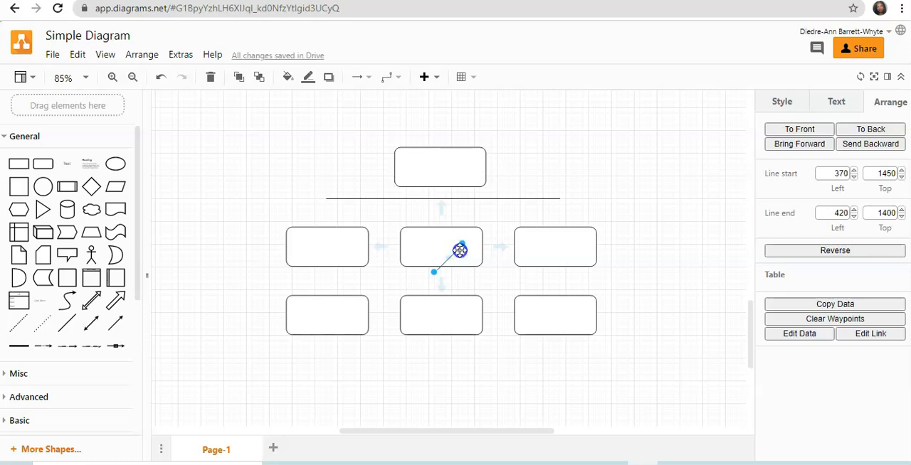
{"action": "left_click_drag", "start_coordinate": [459, 250], "coordinate": [319, 205]}
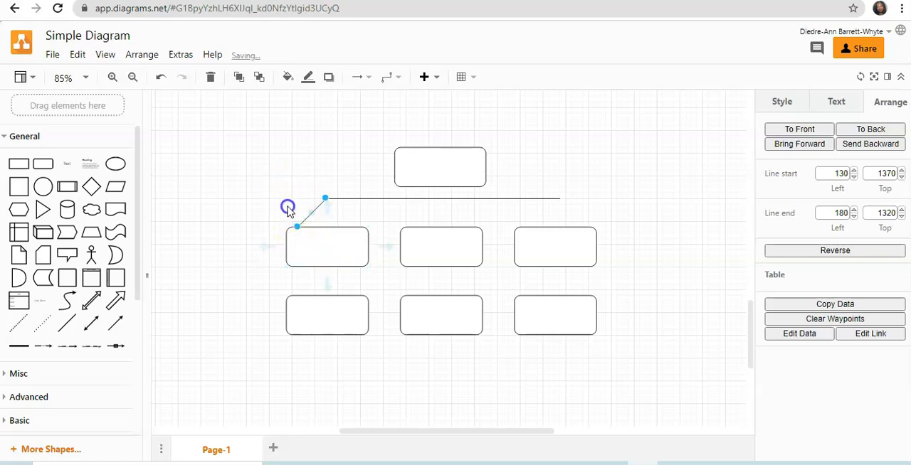
{"action": "left_click", "coordinate": [288, 206]}
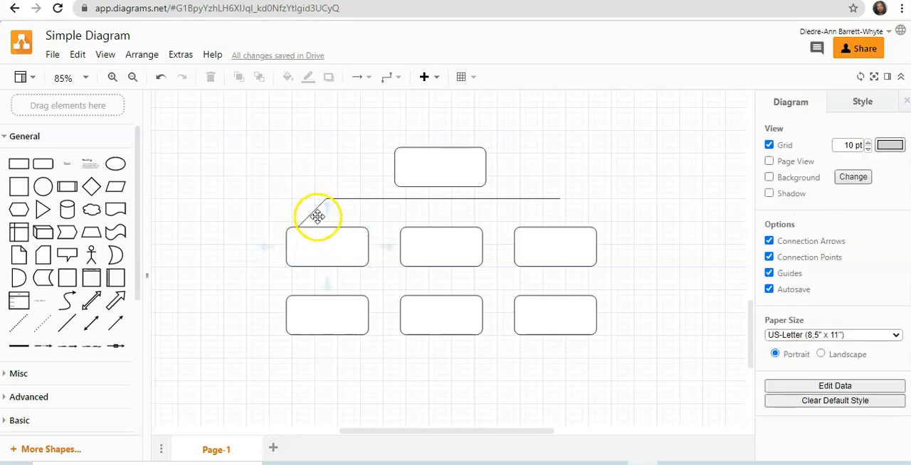
{"action": "left_click", "coordinate": [310, 212]}
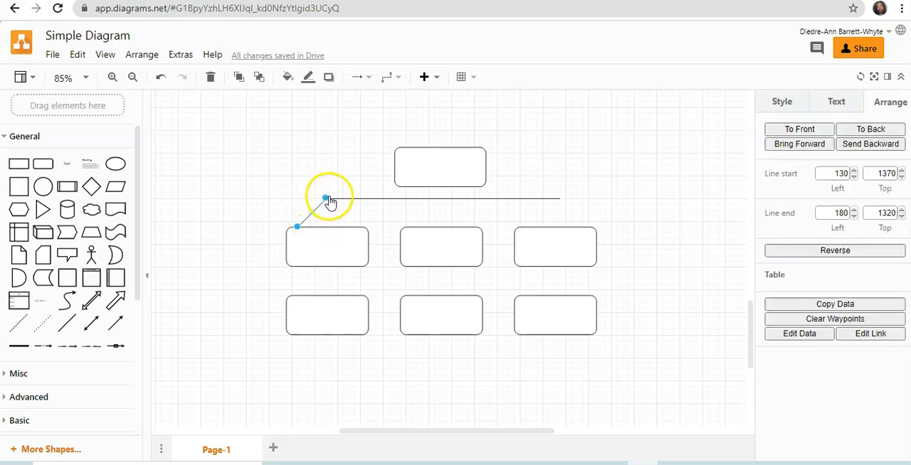
{"action": "mouse_move", "coordinate": [326, 204]}
{"action": "left_mouse_down"}
{"action": "mouse_move", "coordinate": [315, 208]}
{"action": "mouse_move", "coordinate": [325, 209]}
{"action": "mouse_move", "coordinate": [316, 219]}
{"action": "mouse_move", "coordinate": [325, 230]}
{"action": "mouse_move", "coordinate": [324, 215]}
{"action": "left_mouse_up"}
{"action": "left_click", "coordinate": [307, 210]}
{"action": "left_click", "coordinate": [309, 169]}
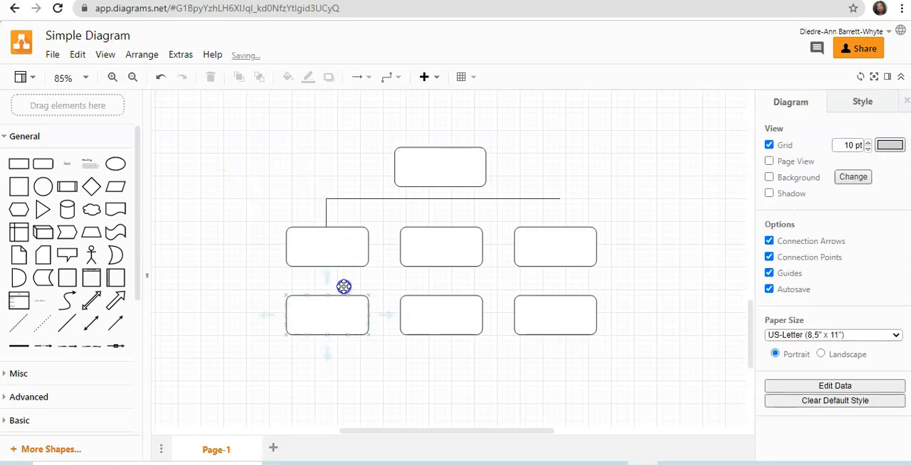
Duplicate the short vertical line and place the copy between the horizontal line and the upper-row middle rectangle.
{"action": "left_click", "coordinate": [326, 211]}
{"action": "right_click", "coordinate": [325, 211]}
{"action": "left_click", "coordinate": [367, 155]}
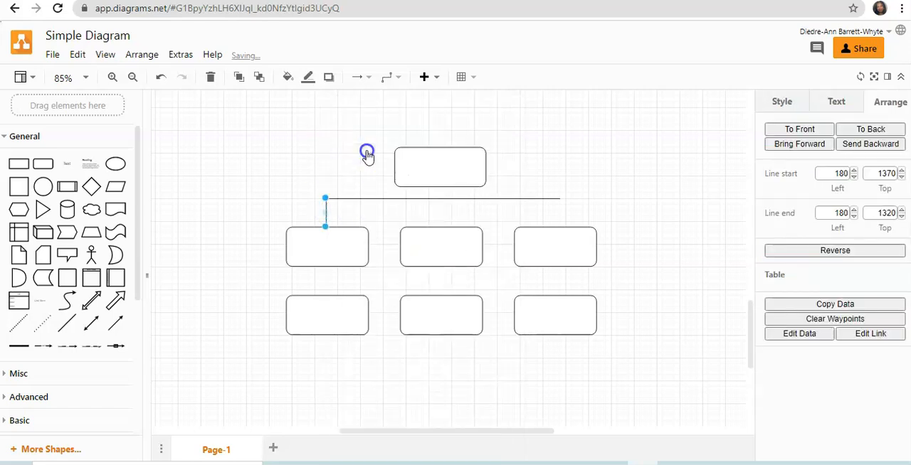
{"action": "left_click", "coordinate": [274, 183]}
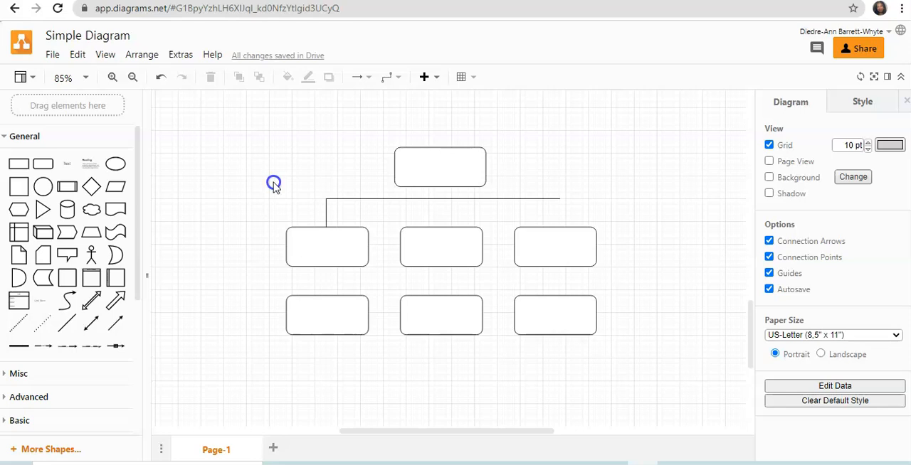
{"action": "key", "text": "ctrl+v"}
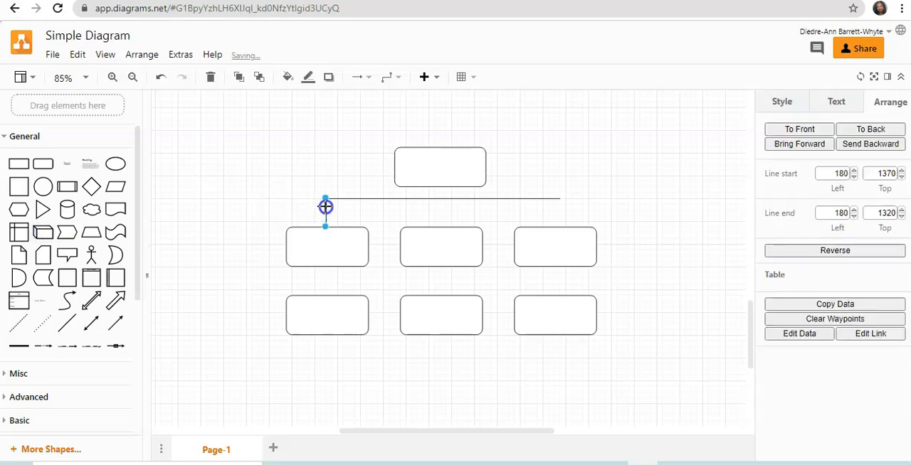
{"action": "left_click_drag", "start_coordinate": [312, 208], "coordinate": [441, 208]}
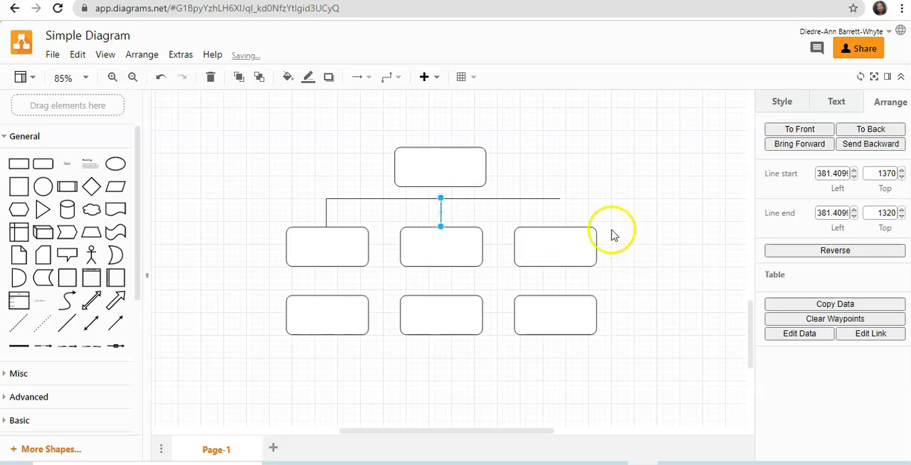
{"action": "left_click", "coordinate": [693, 229]}
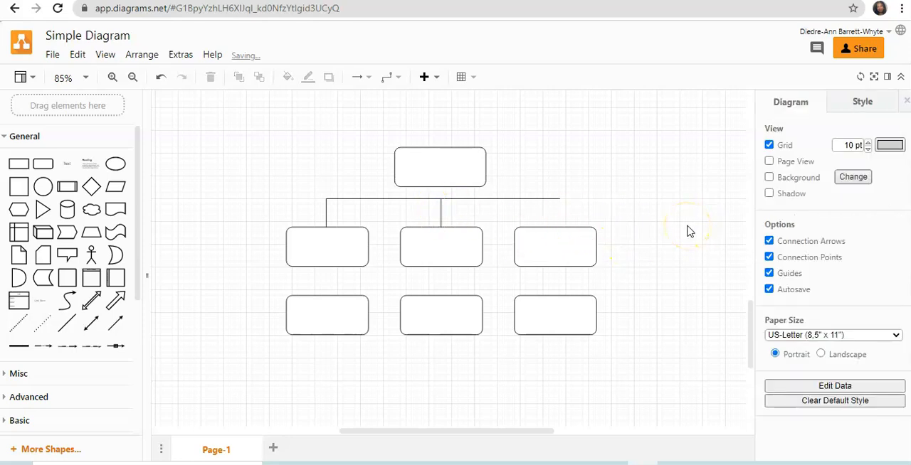
Paste another copy of the short vertical line, joining the horizontal line's right end to the upper-row right rectangle.
{"action": "key", "text": "ctrl+v"}
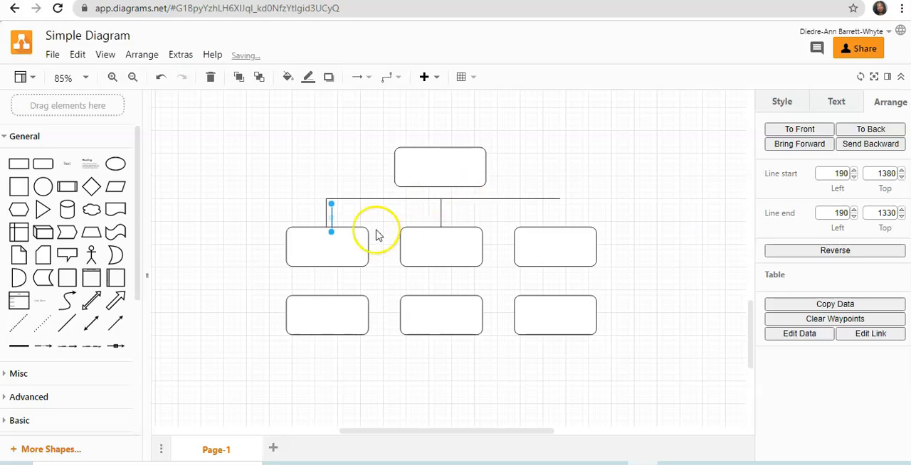
{"action": "left_click_drag", "start_coordinate": [330, 212], "coordinate": [560, 207]}
{"action": "left_click", "coordinate": [578, 197]}
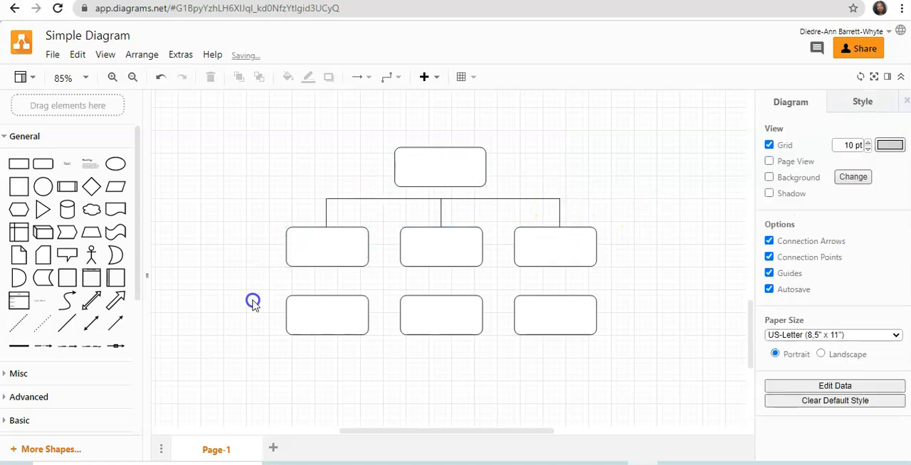
Paste one more copy of the copied short vertical line into the hierarchy.
{"action": "key", "text": "ctrl+v"}
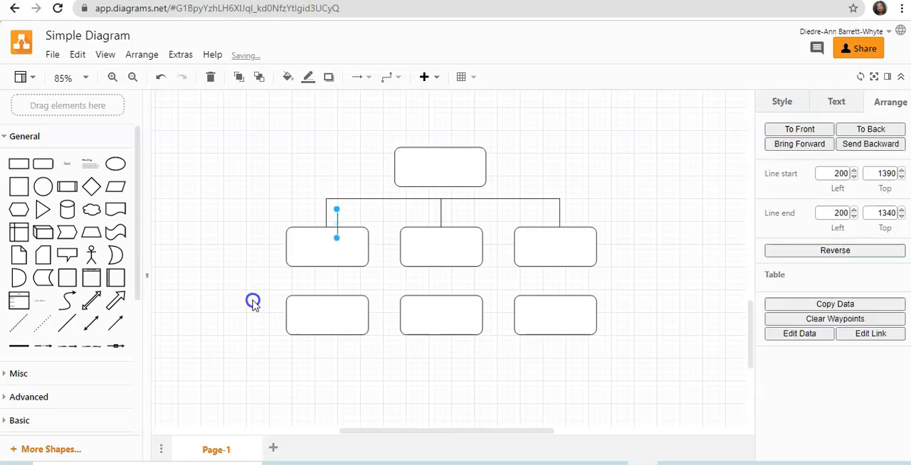